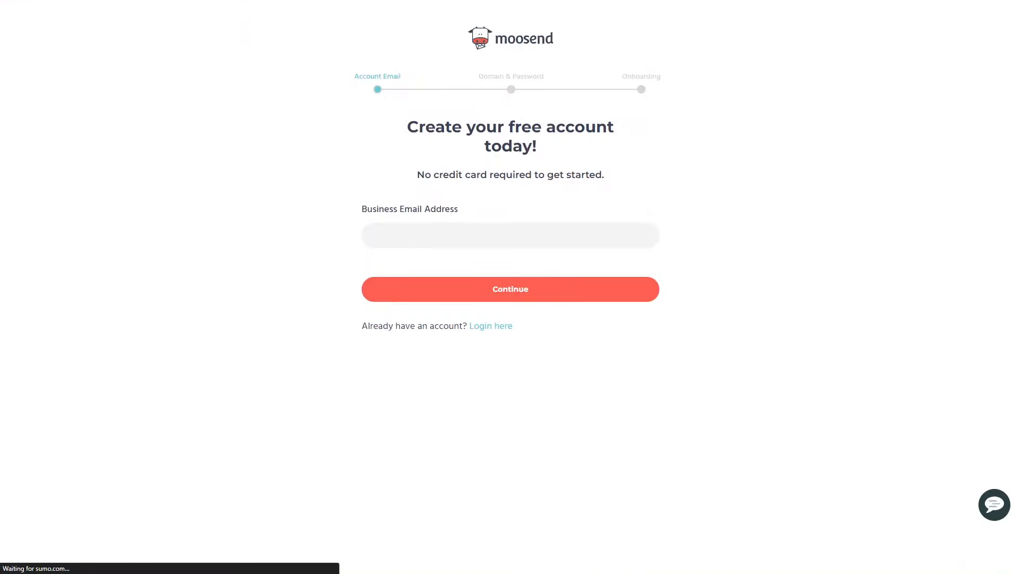
Enter the business email address and continue the free account sign-up
left_click(376, 235)
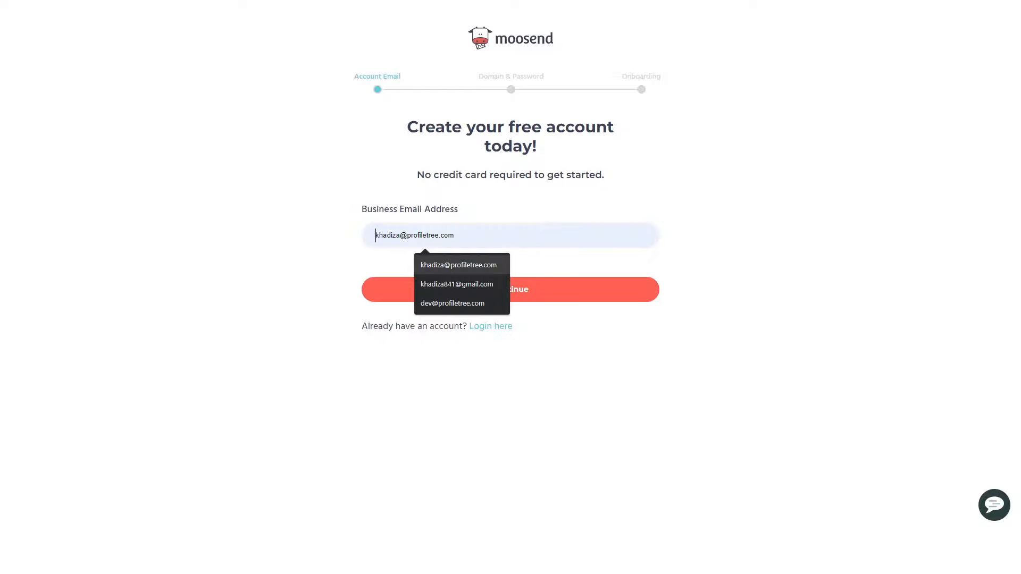
left_click(459, 264)
key("Return")
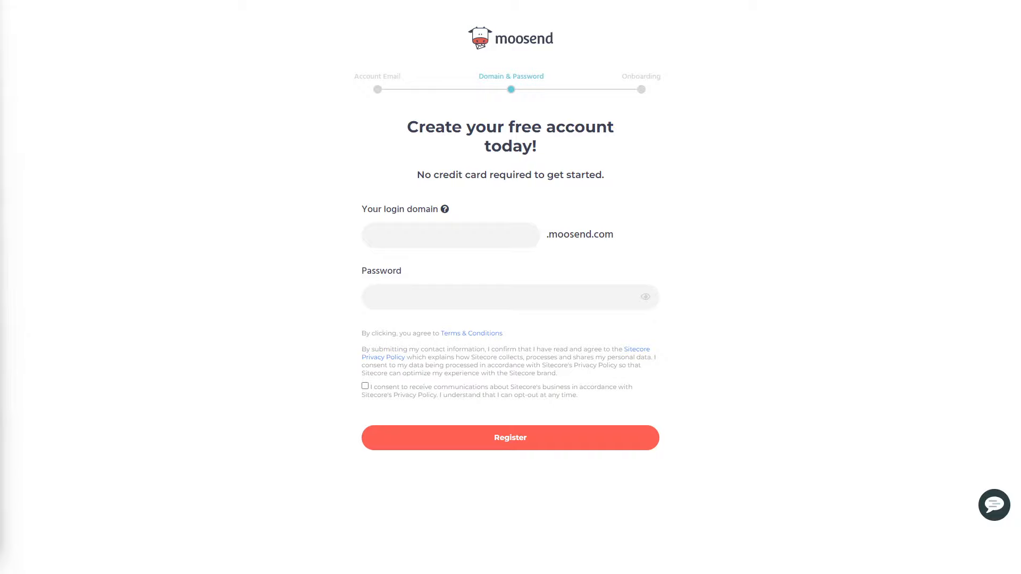
Set the login domain to PTEmailMarketing, enter the account password, consent to communications and register the account
left_click(420, 235)
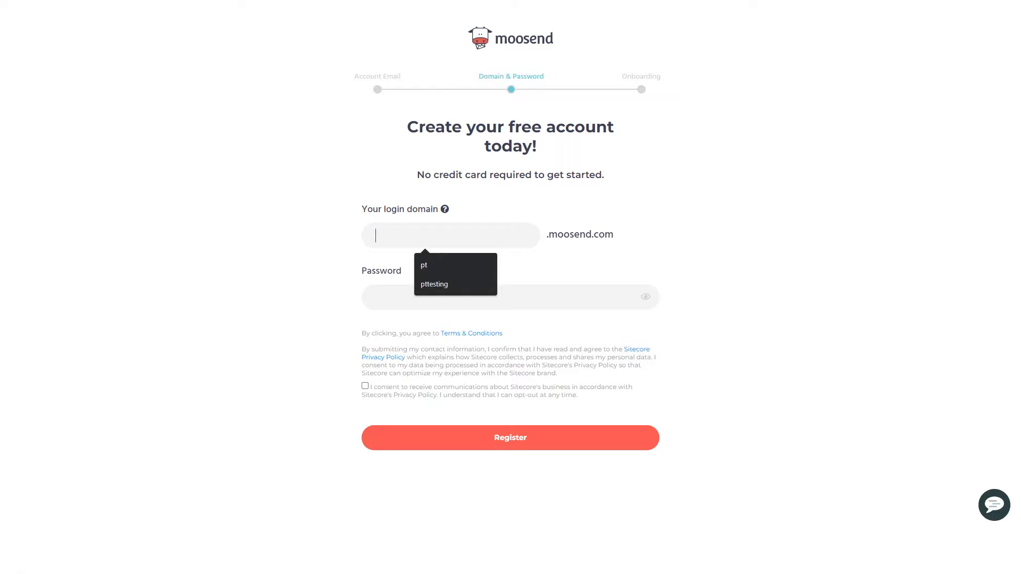
type("PTEmail")
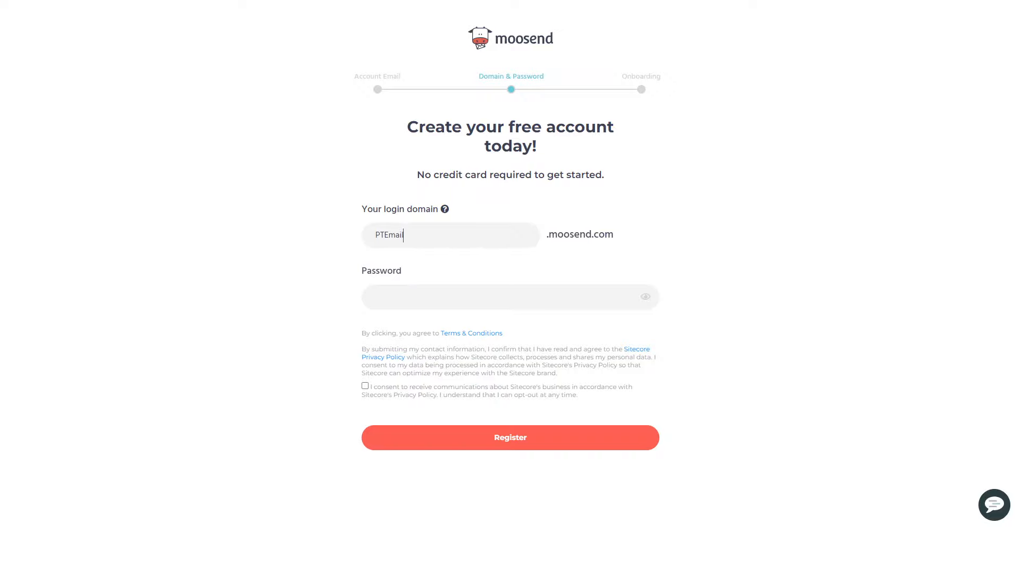
type("Marketing")
left_click(375, 298)
type("••••••••")
left_click(365, 386)
left_click(511, 438)
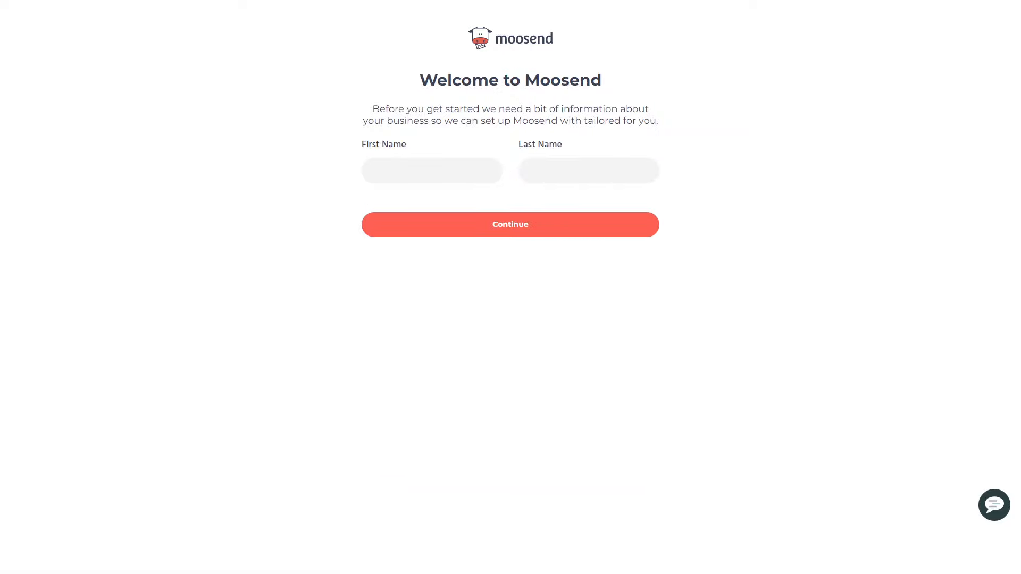
Fill in the account holder's first and last name and continue the onboarding
left_click(426, 171)
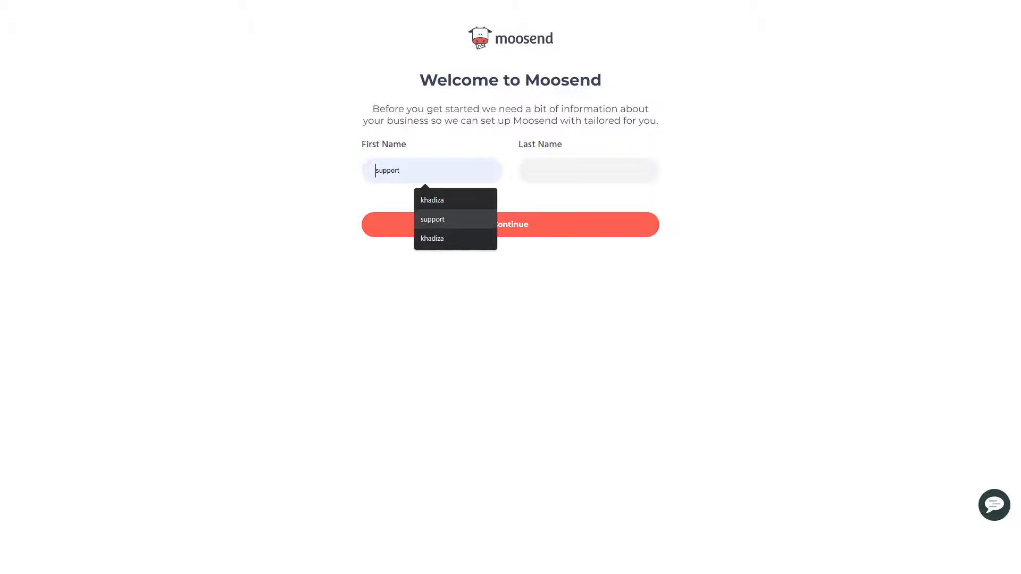
left_click(436, 219)
left_click(582, 170)
type("profiletree")
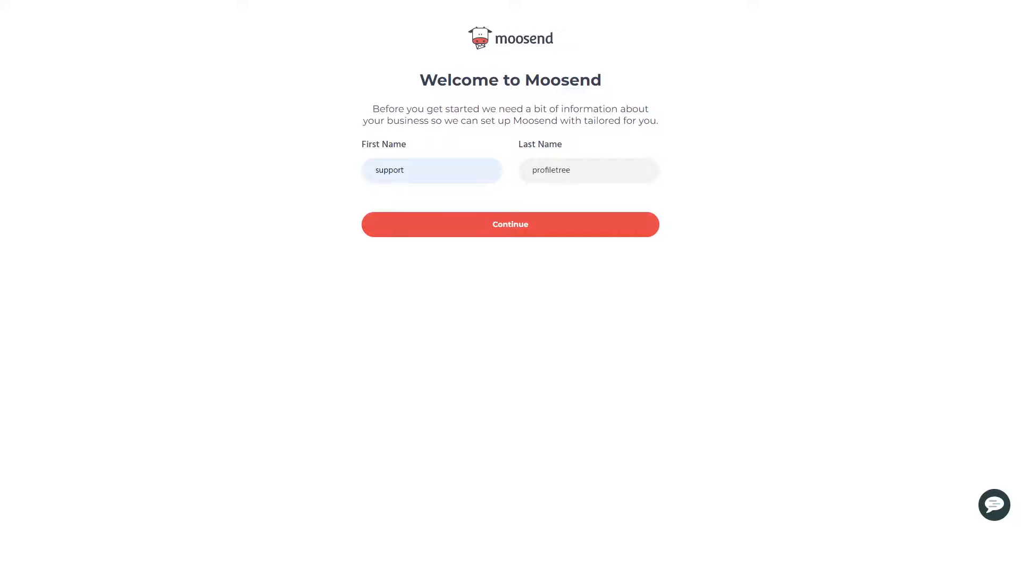
left_click(510, 225)
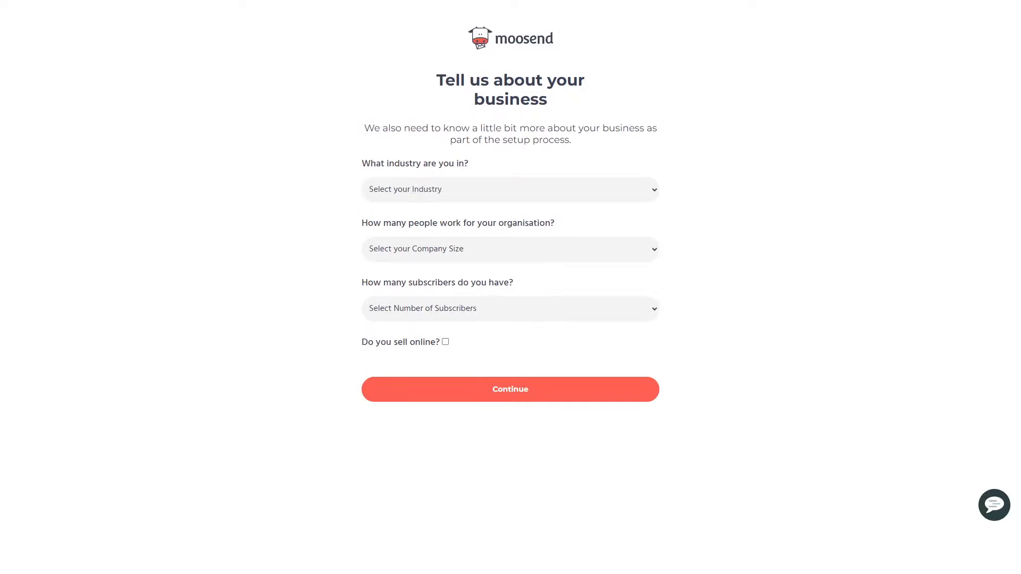
Submit the business details with industry Creative Services/Agency, company size 11 - 50 and Less than 500 subscribers
left_click(510, 189)
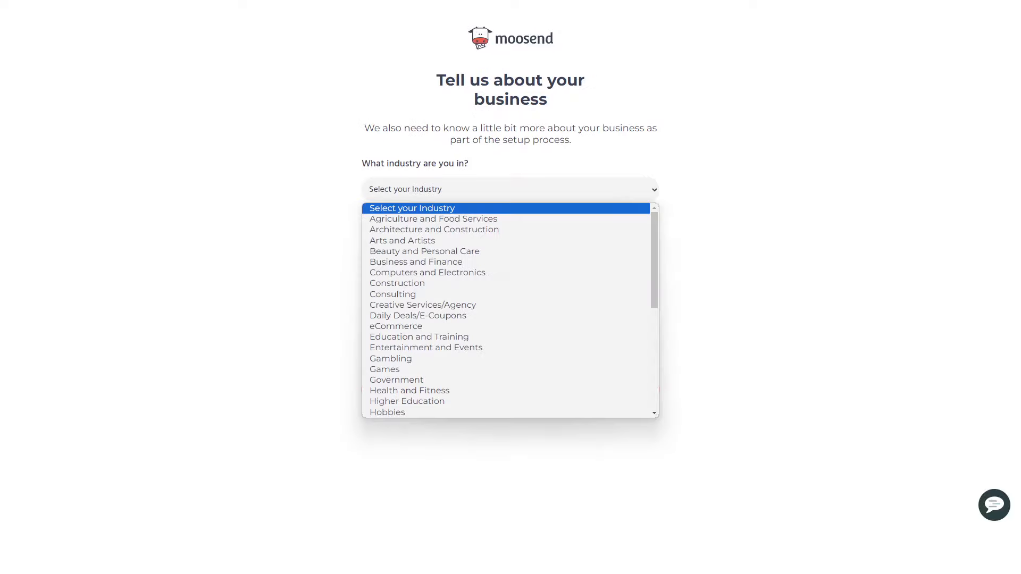
scroll(510, 308, "down", 2)
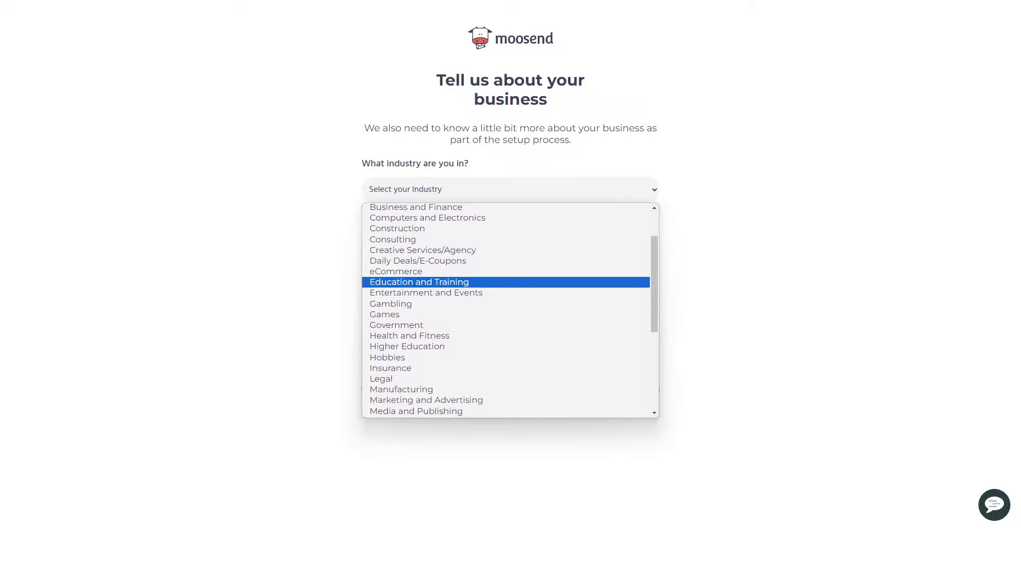
left_click(420, 250)
left_click(511, 249)
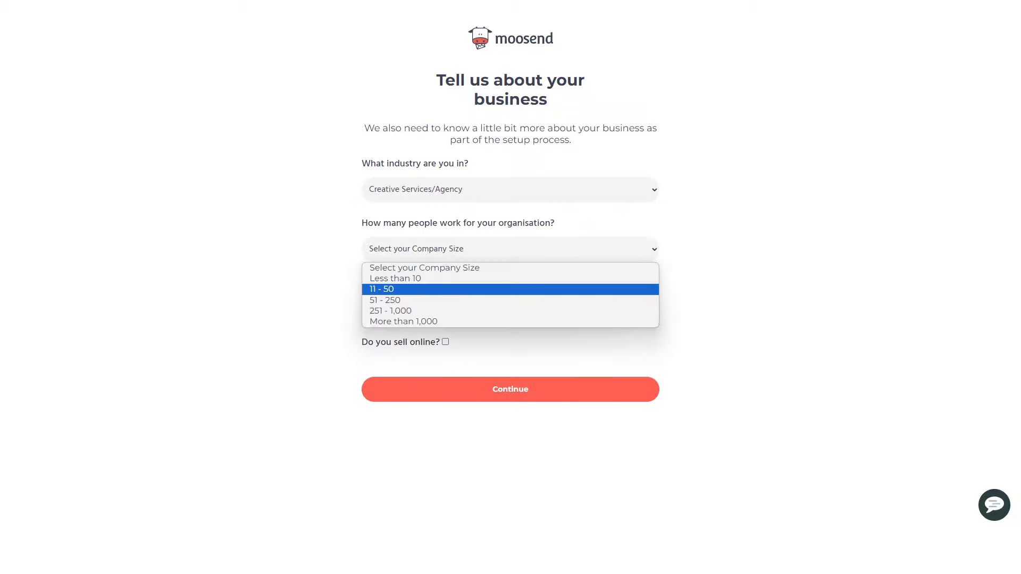
left_click(388, 289)
left_click(511, 308)
left_click(399, 338)
left_click(446, 342)
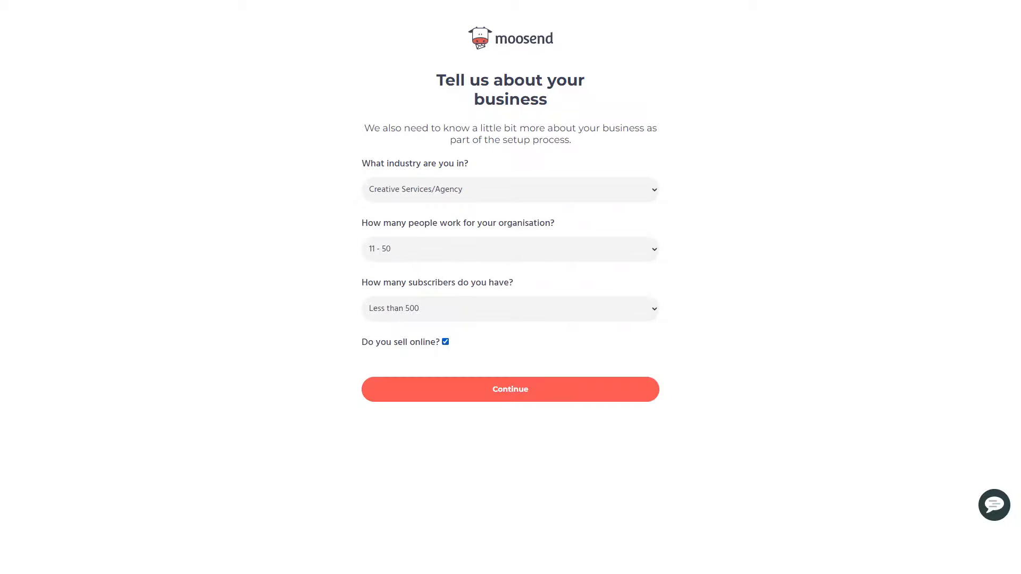
left_click(446, 342)
left_click(510, 389)
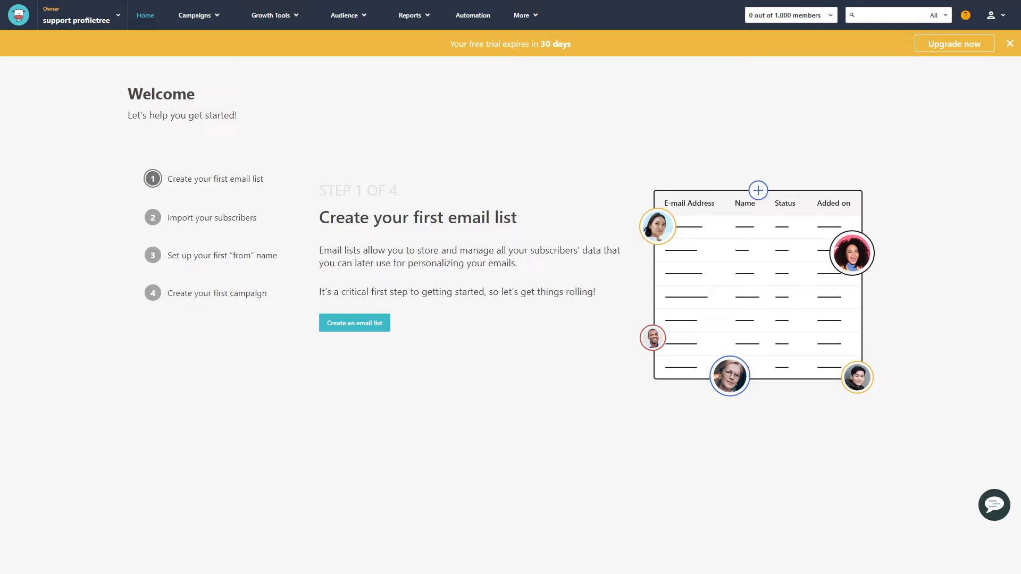
Examine the options for campaigns, growth tools, audience and reports plus the Automation page, and return to the home page
mouse_move(199, 15)
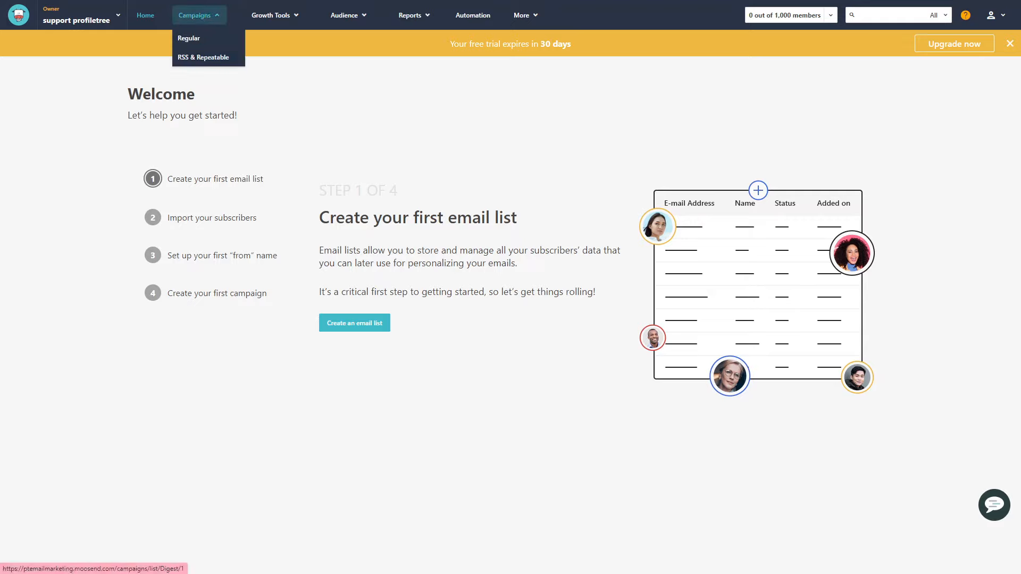
mouse_move(274, 15)
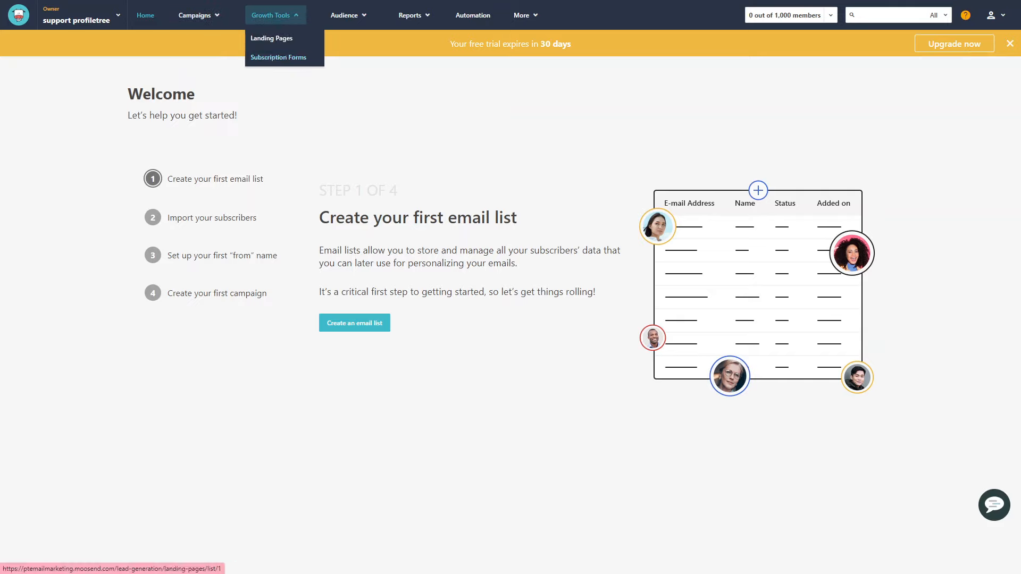
mouse_move(344, 15)
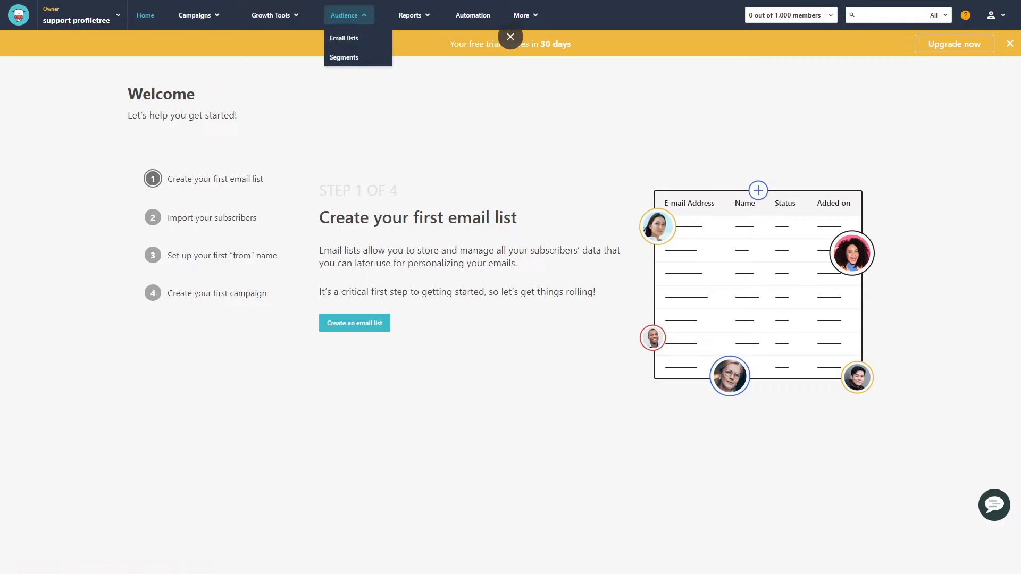
mouse_move(410, 15)
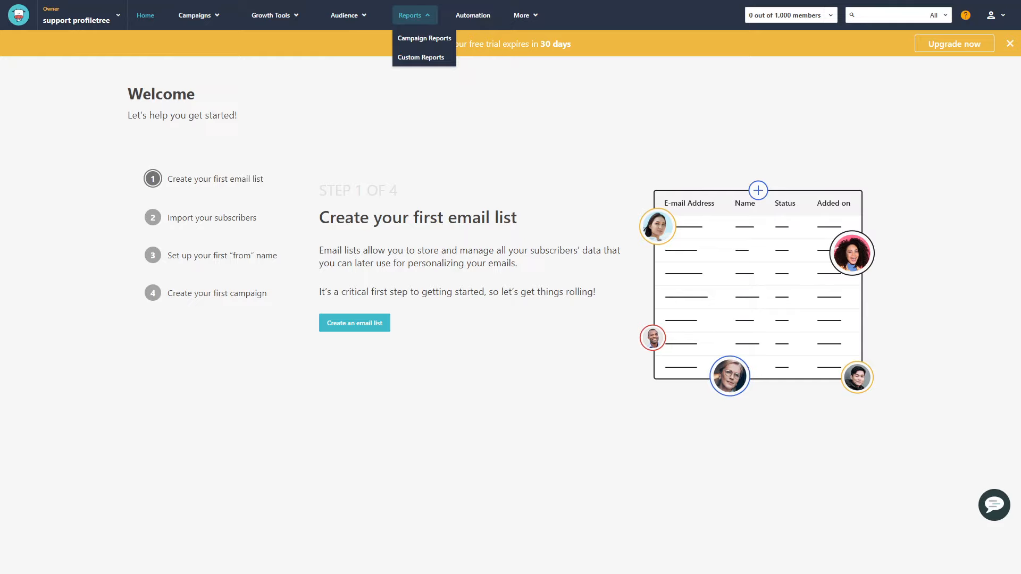
left_click(473, 15)
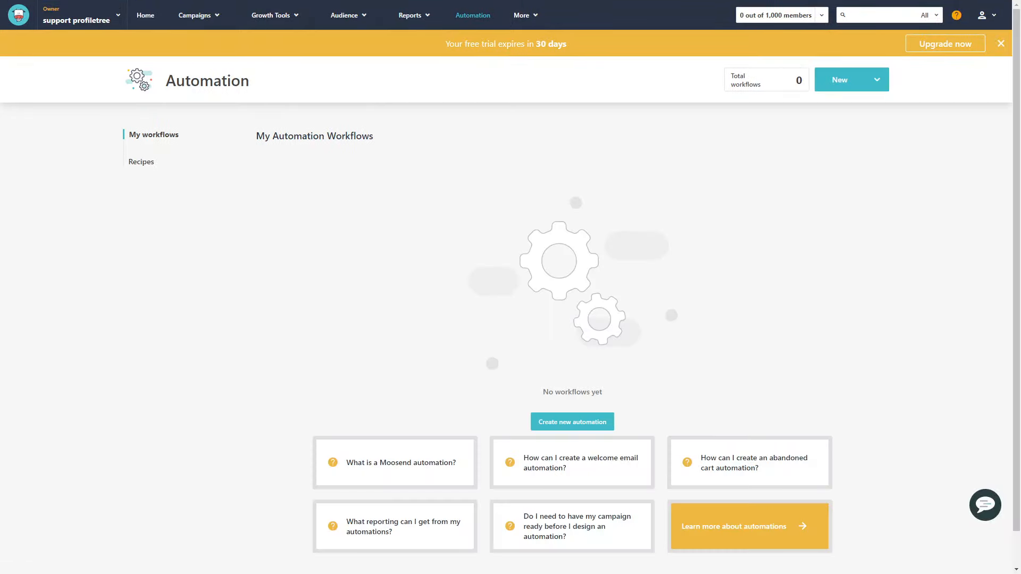
scroll(510, 319, "down", 1)
scroll(510, 319, "up", 1)
mouse_move(526, 15)
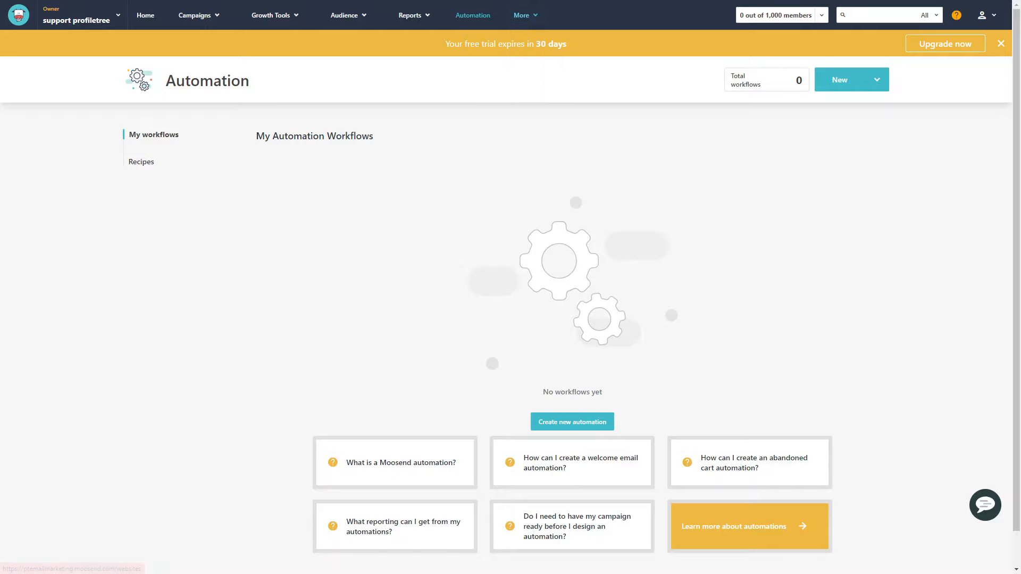
left_click(145, 16)
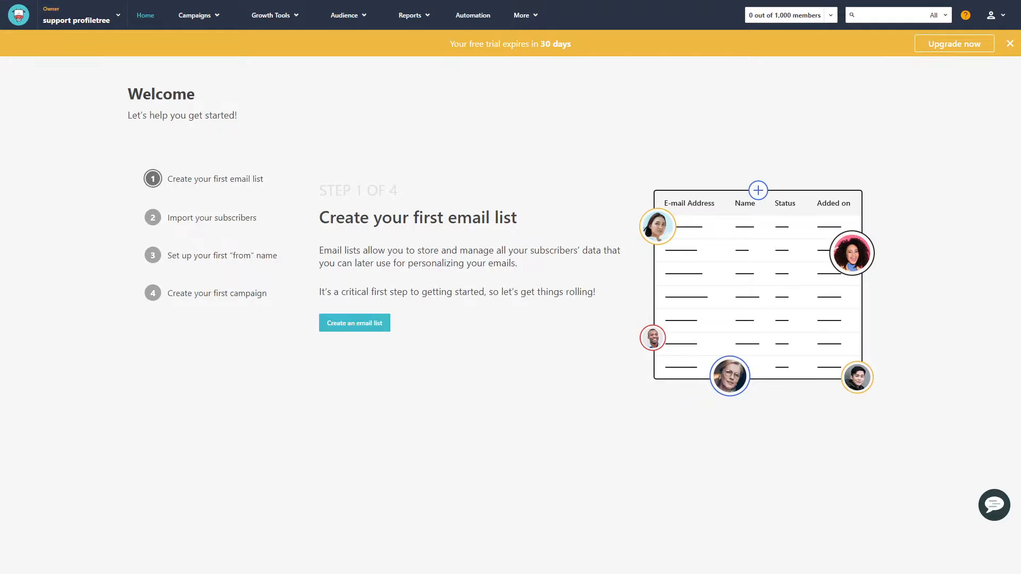
Create a new email list named Website Subscribers
left_click(355, 323)
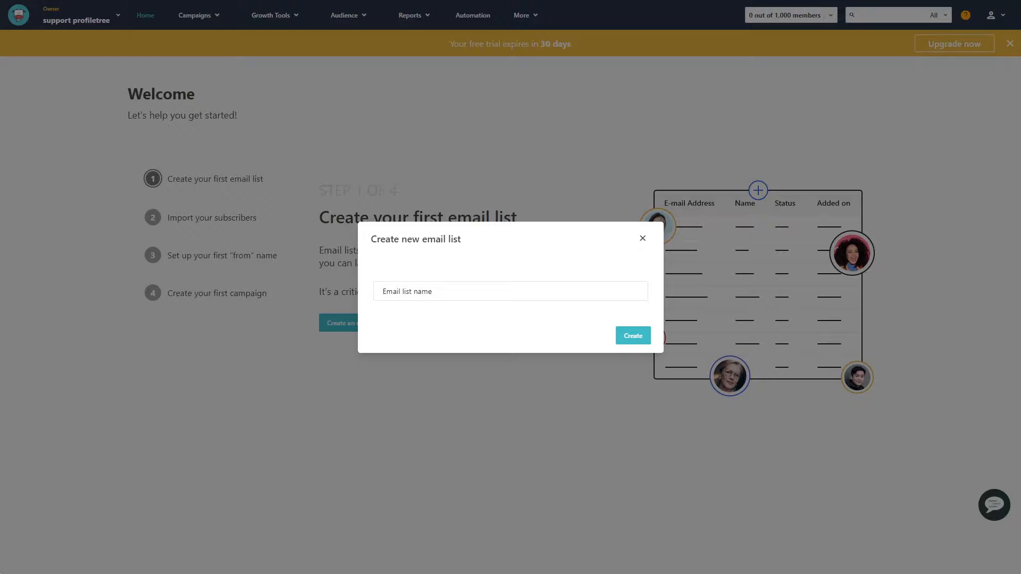
type("Website Subscribers")
key("Return")
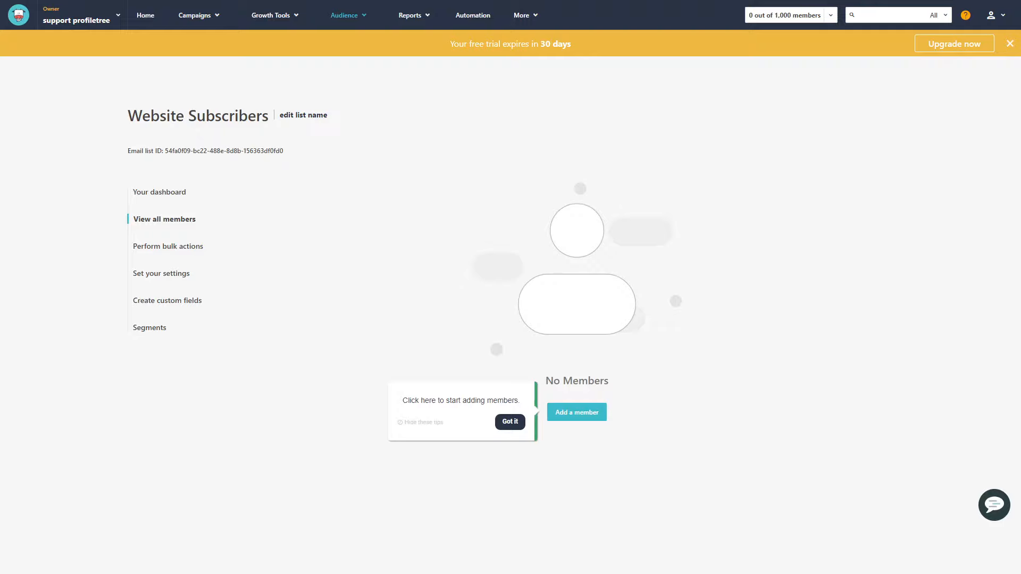
Start adding a new member to the Website Subscribers list and fill in the member's email address
left_click(510, 422)
left_click(577, 413)
left_click(367, 241)
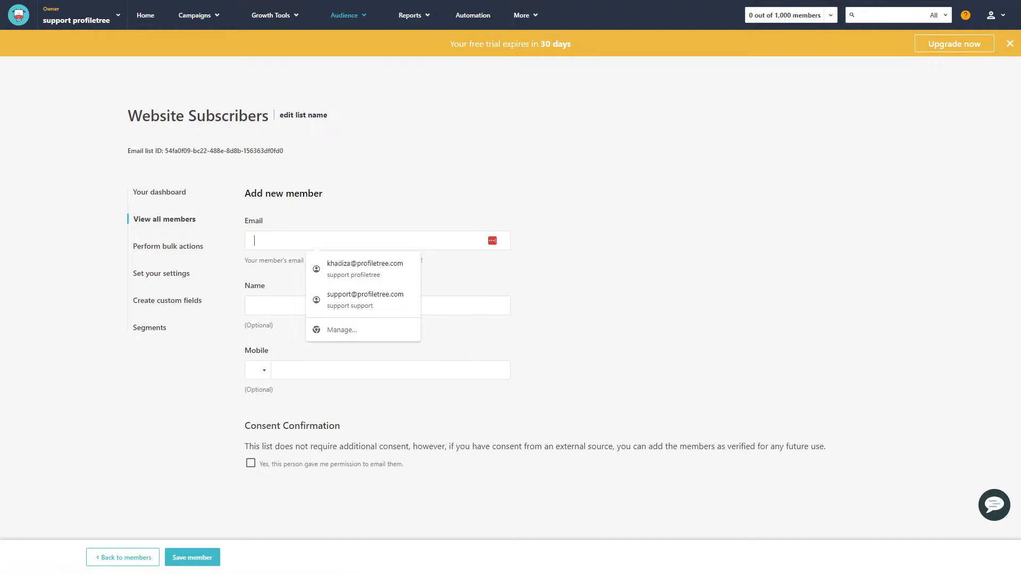
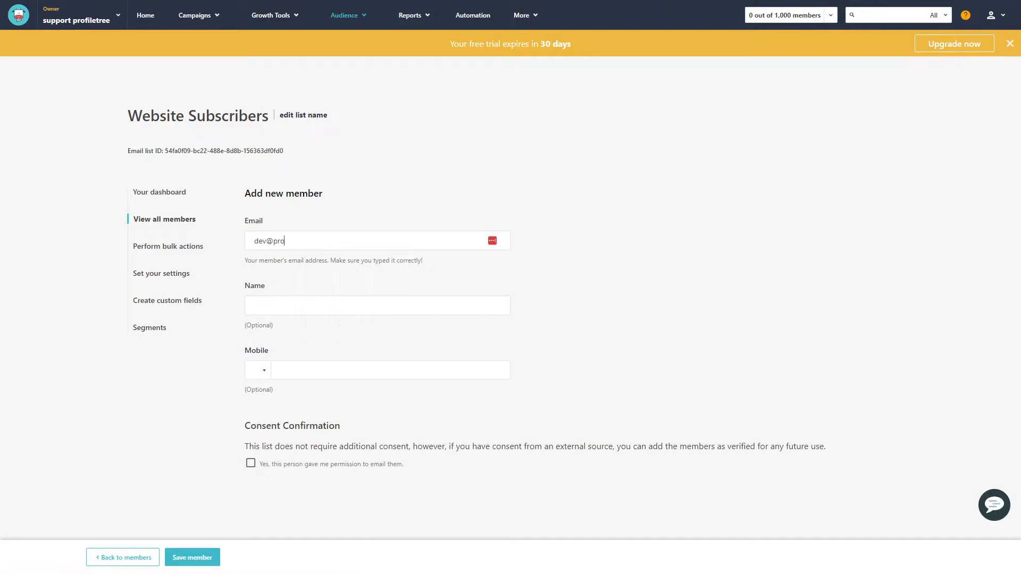
Set the new member's name to Developer
left_click(362, 306)
type("D")
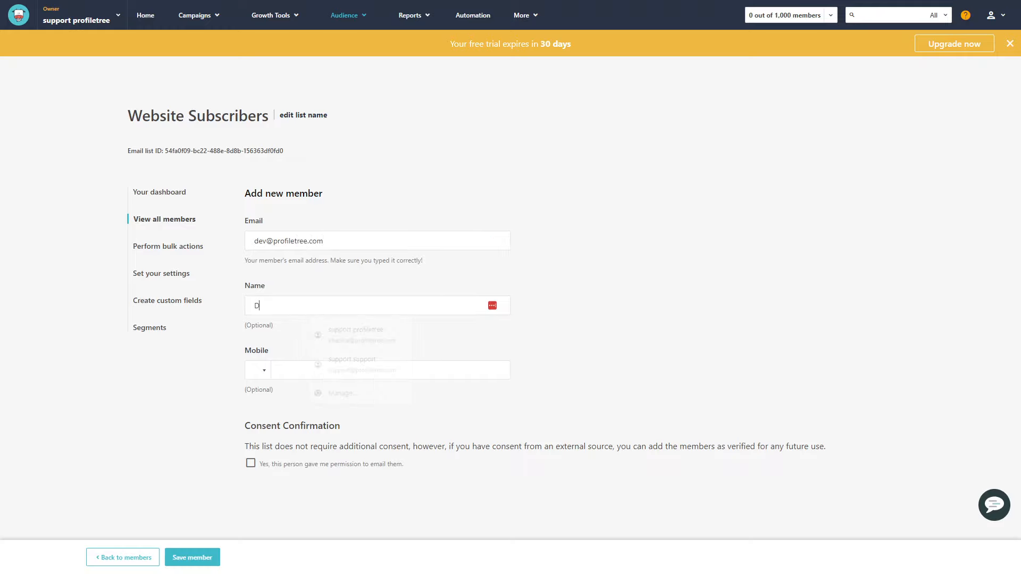
type("evelopmen")
key("BackSpace")
key("BackSpace")
key("BackSpace")
type("er")
Leave the mobile number empty, confirm the member's permission to be emailed and save the member
left_click(367, 371)
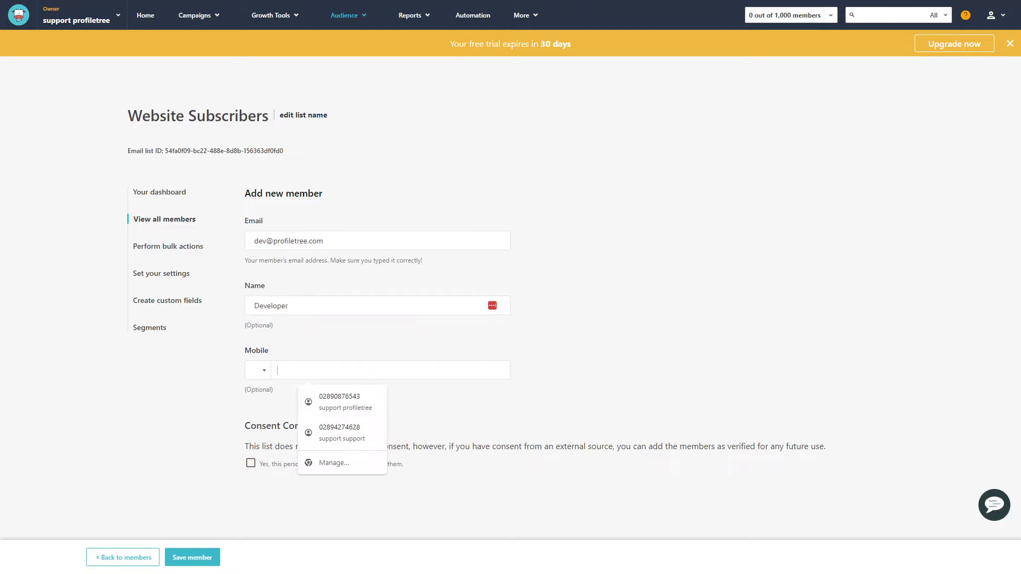
key("Escape")
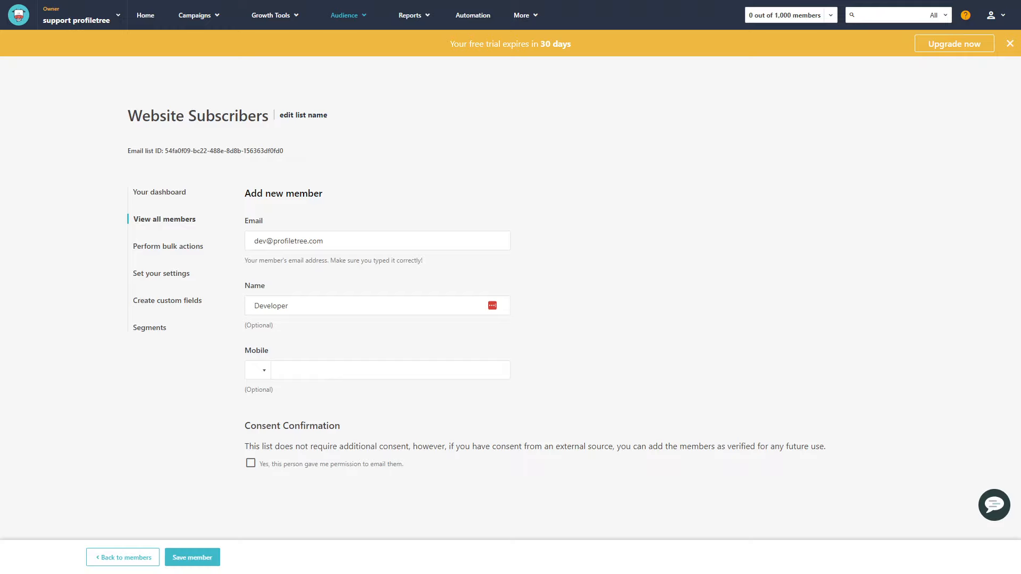
left_click(250, 463)
left_click(192, 558)
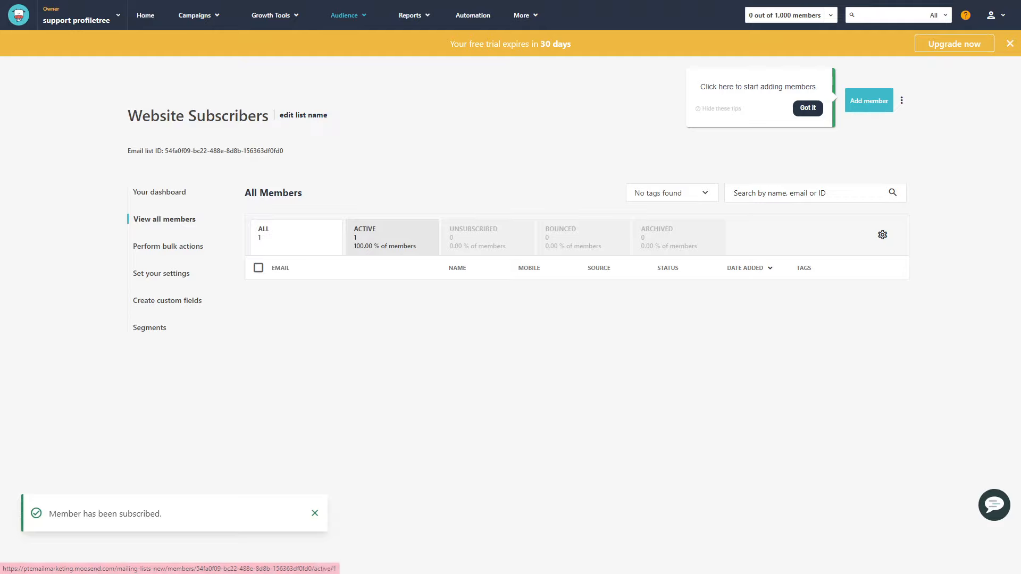
Review the list's bulk actions and the account's sender settings, and return to the home page
left_click(169, 246)
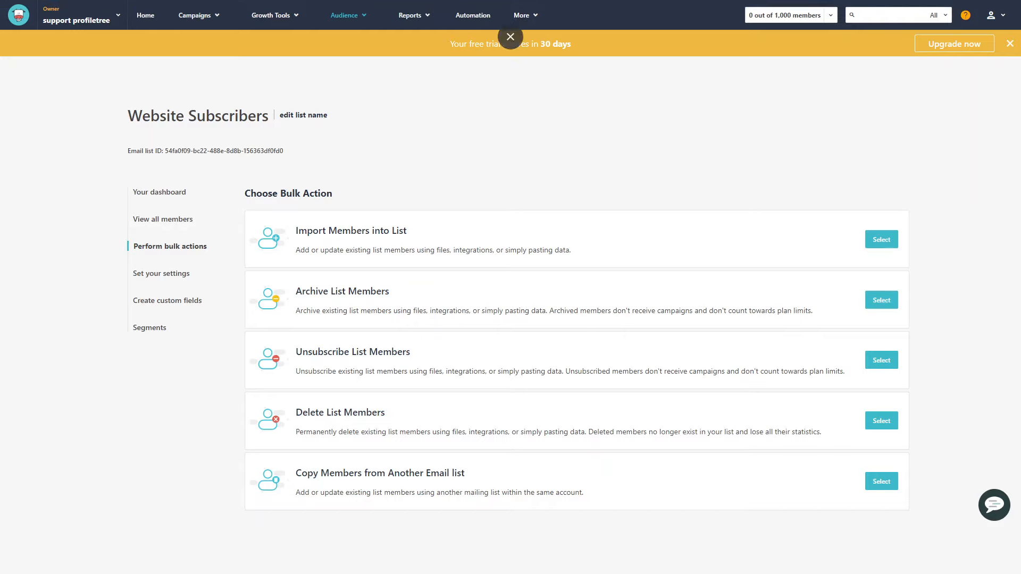
left_click(18, 15)
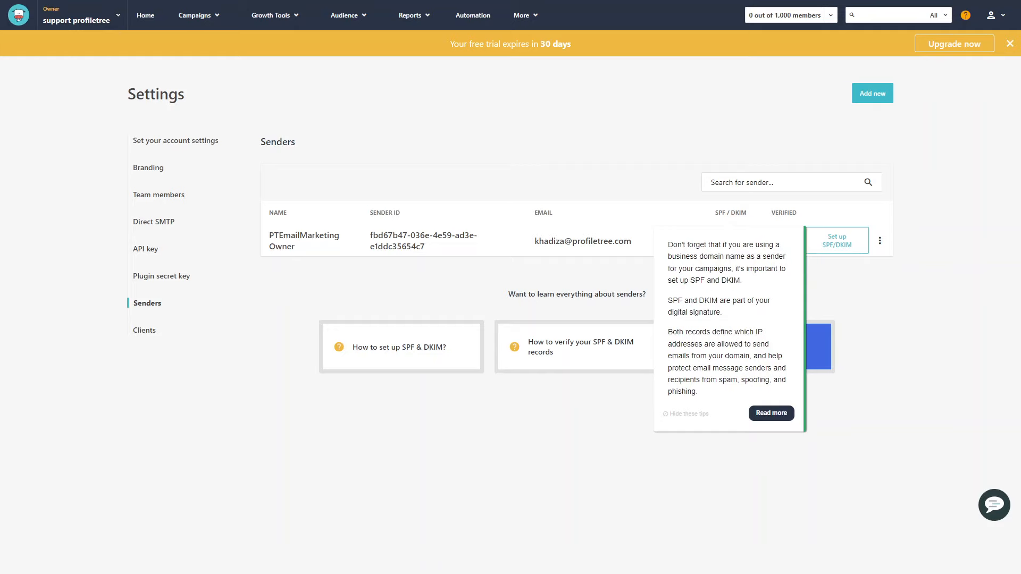
left_click(19, 15)
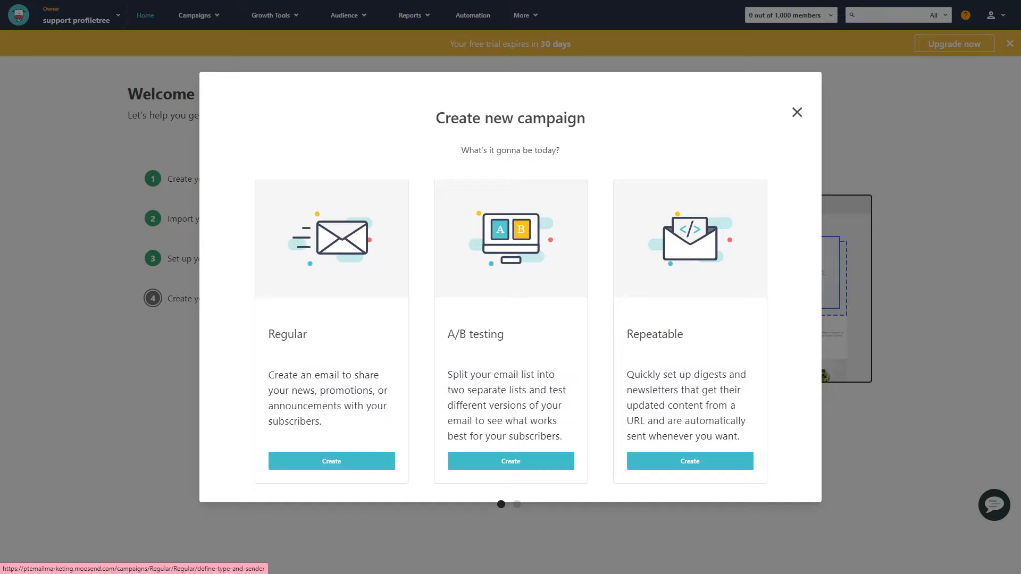
Create a Regular campaign and name it Website Launch Campaign
left_click(332, 462)
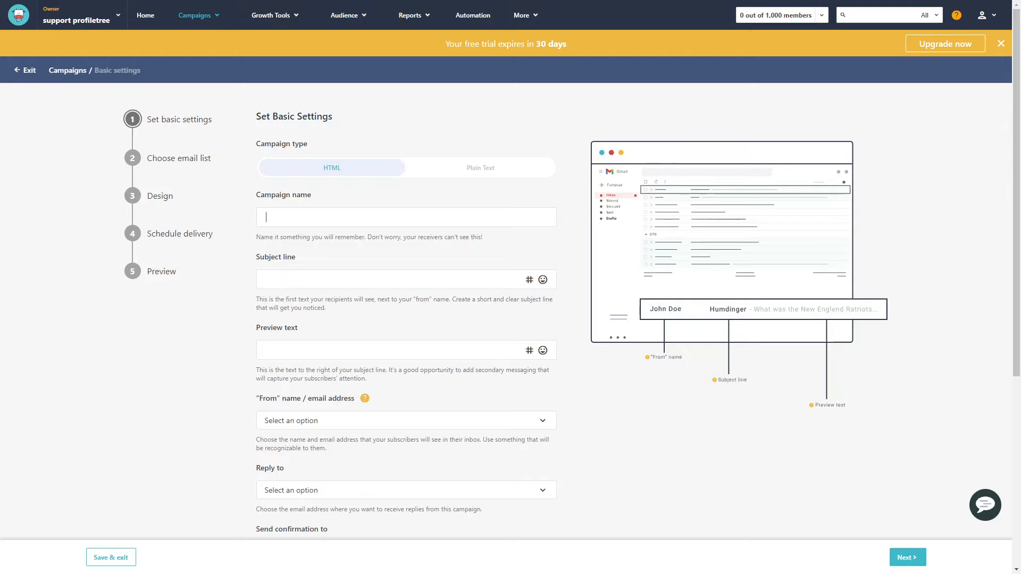
type("Website Launch")
type(" Cmapi")
key("BackSpace")
key("BackSpace")
key("BackSpace")
key("BackSpace")
type("amp")
type("a")
type("ign")
Set the campaign's subject line to "Website Launch!" and its preview text to "An invite for you!"
type("Websi")
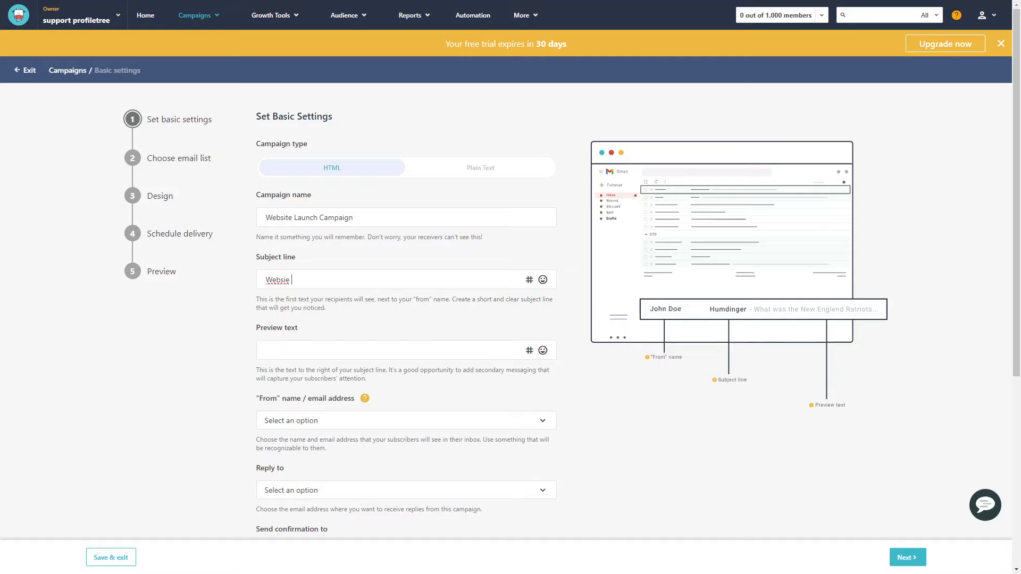
type("te Launch")
type("!")
type("An invite ")
type("for you!")
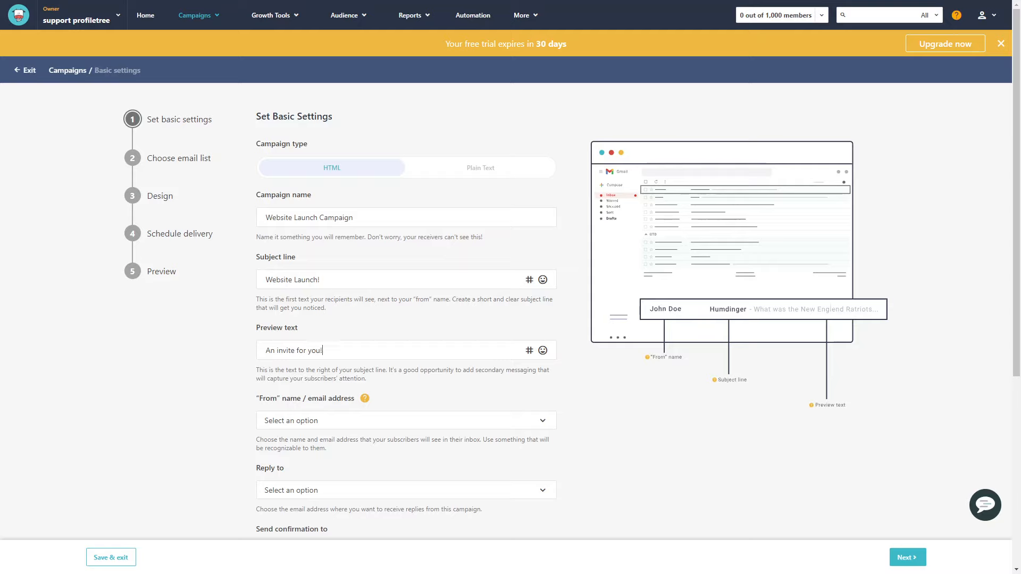
left_click(542, 350)
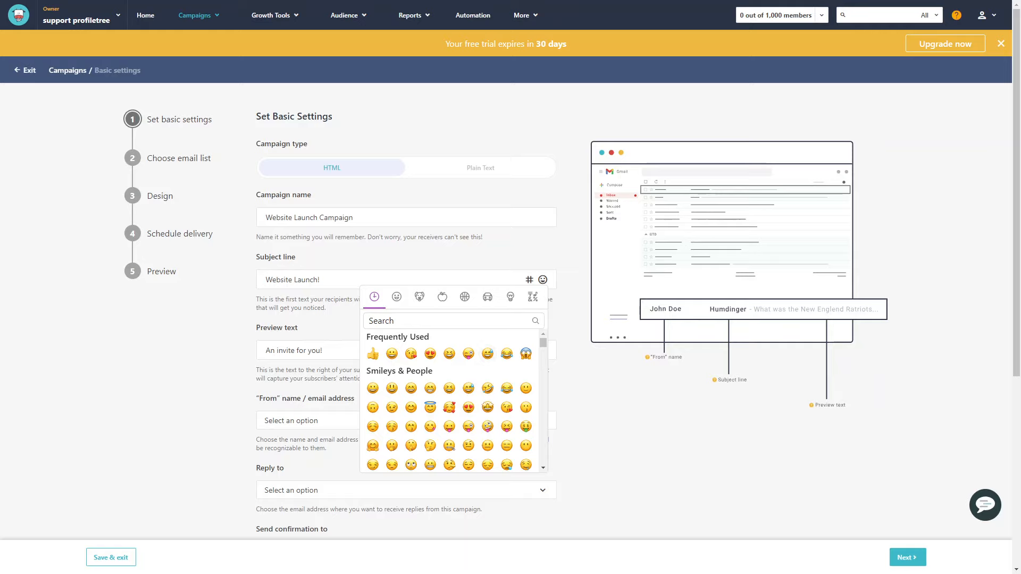
left_click(543, 280)
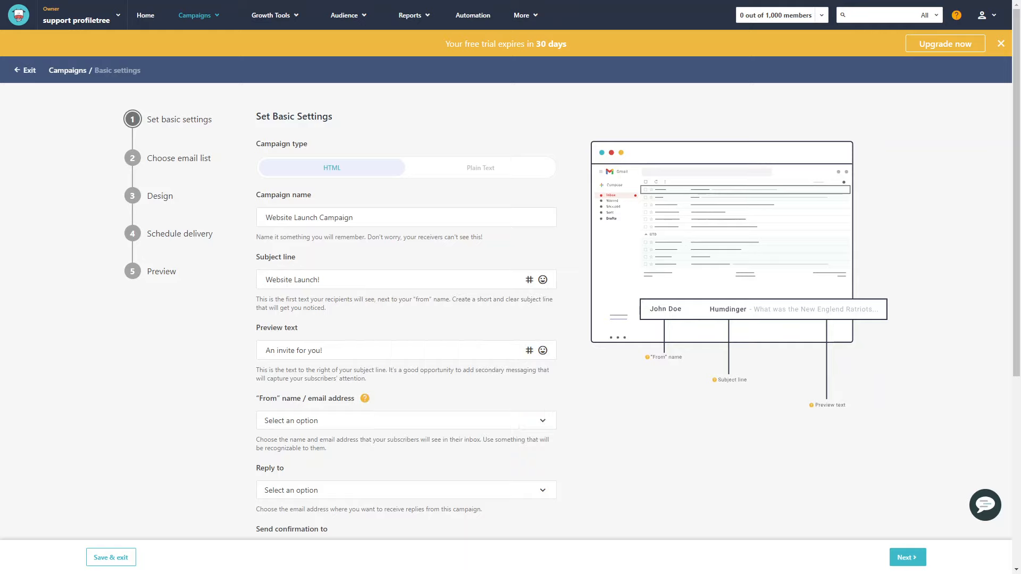
left_click(529, 351)
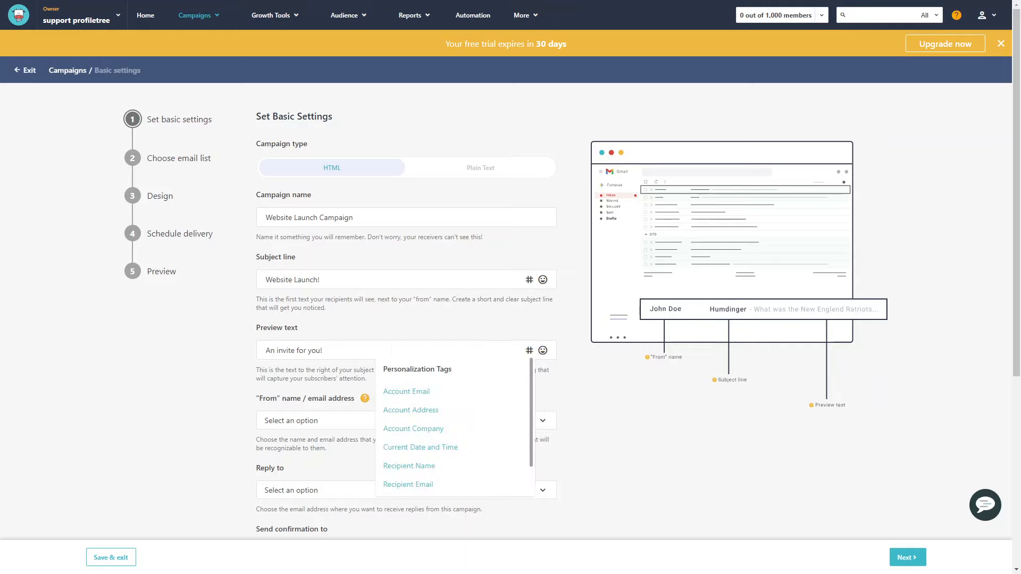
left_click(529, 351)
Search the preview text's emojis for "web" and add the globe emoji after "An invite for you!"
left_click(543, 350)
scroll(452, 468, "down", 5)
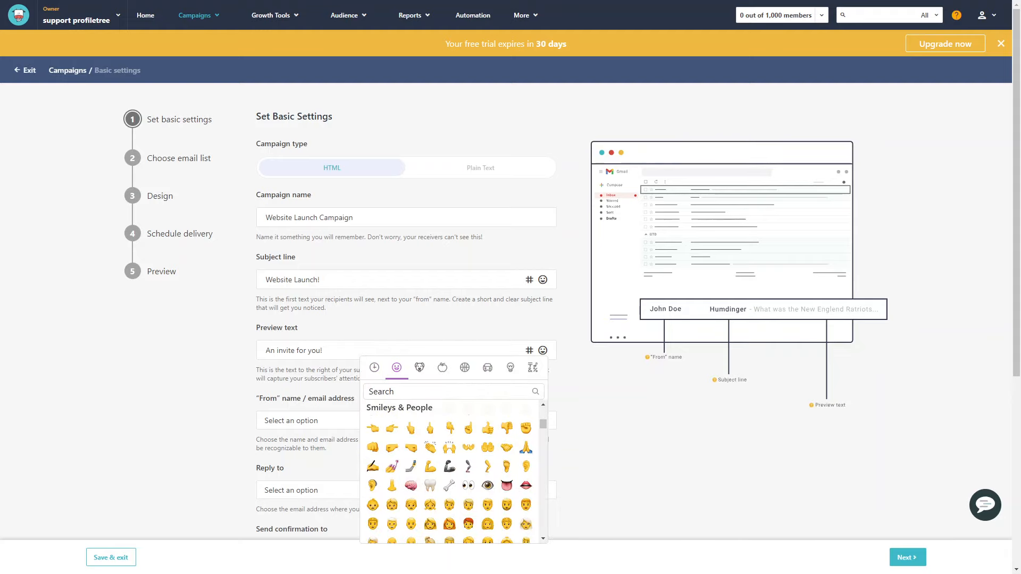
type("web")
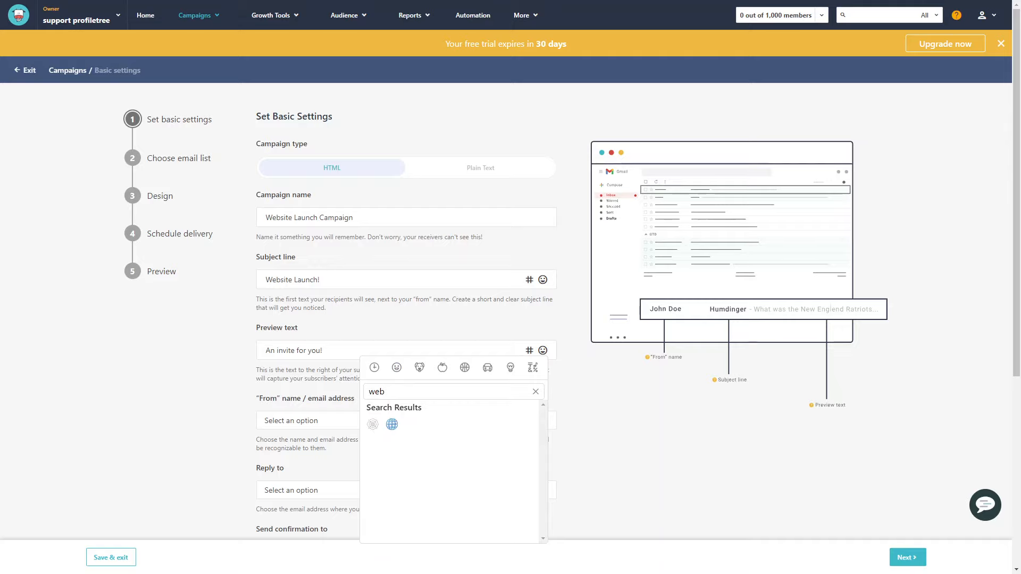
left_click(392, 424)
key("Escape")
Set both the campaign's "From" name / email address and its Reply to address to the PTEmailMarketing Owner sender
scroll(511, 320, "down", 1)
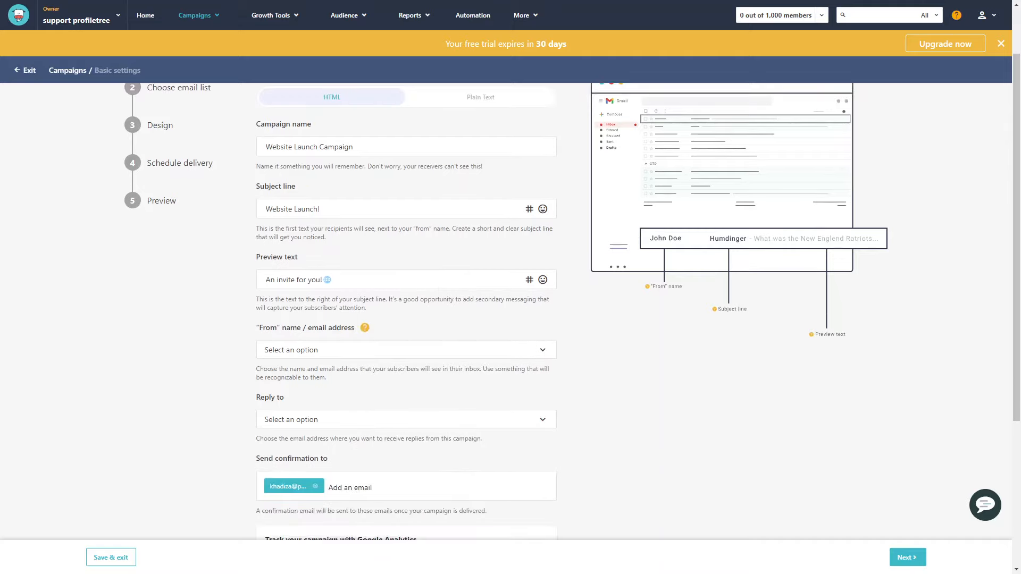
left_click(406, 350)
left_click(353, 372)
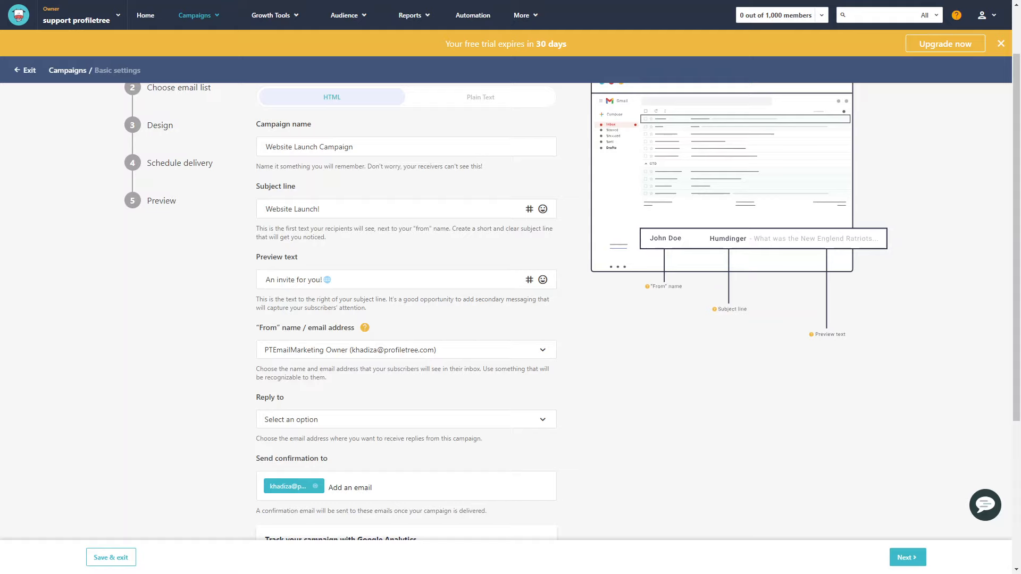
scroll(407, 337, "down", 2)
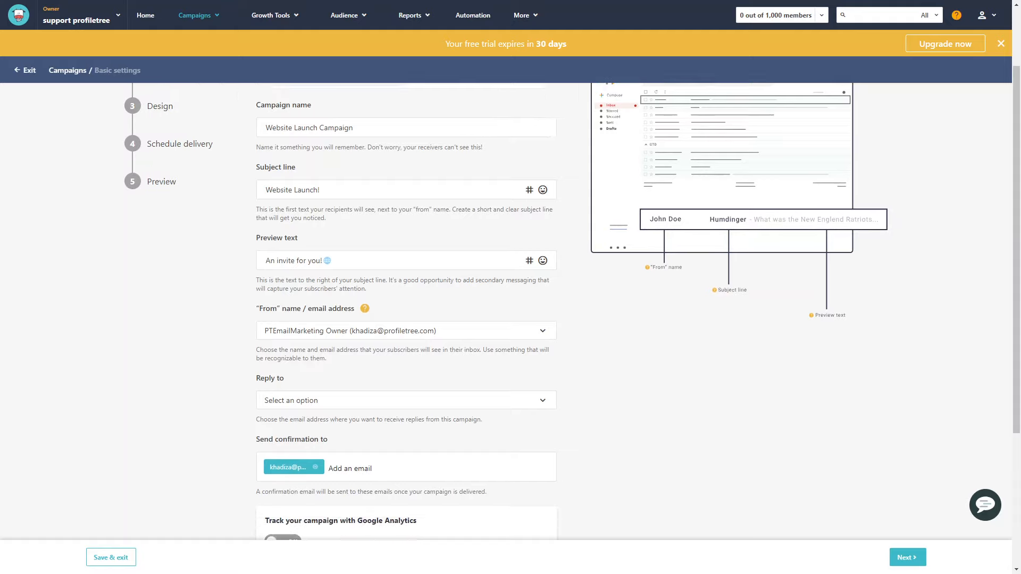
left_click(407, 336)
left_click(352, 359)
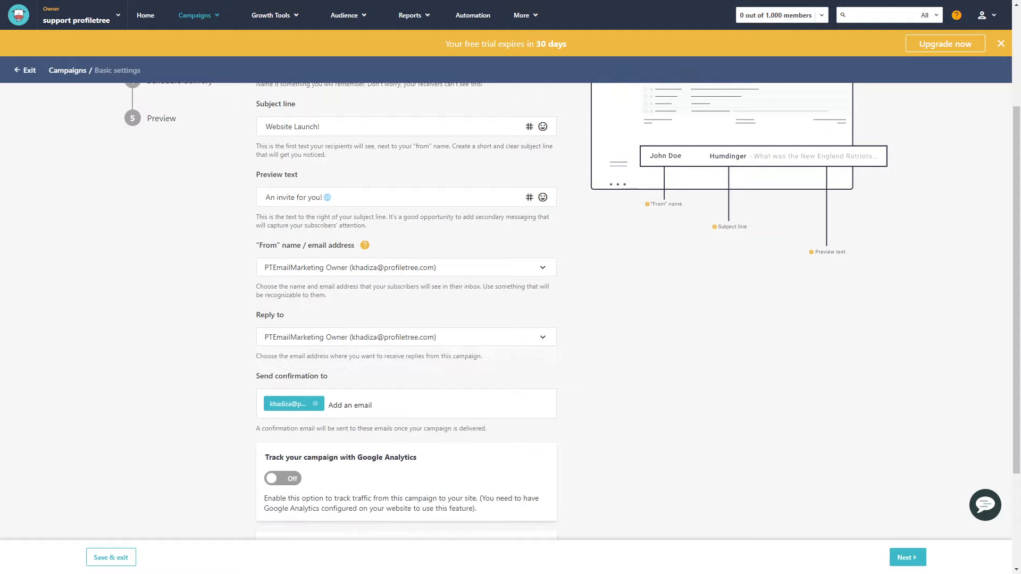
Review the campaign's basic settings, including the confirmation recipient, Google Analytics tracking and revenue tracking options
scroll(406, 312, "down", 2)
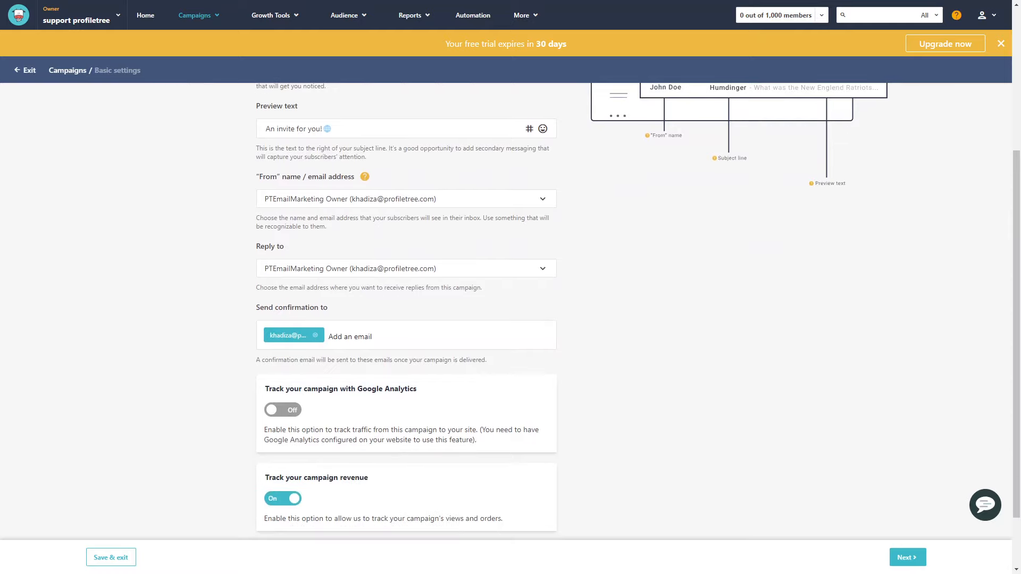
scroll(406, 308, "down", 2)
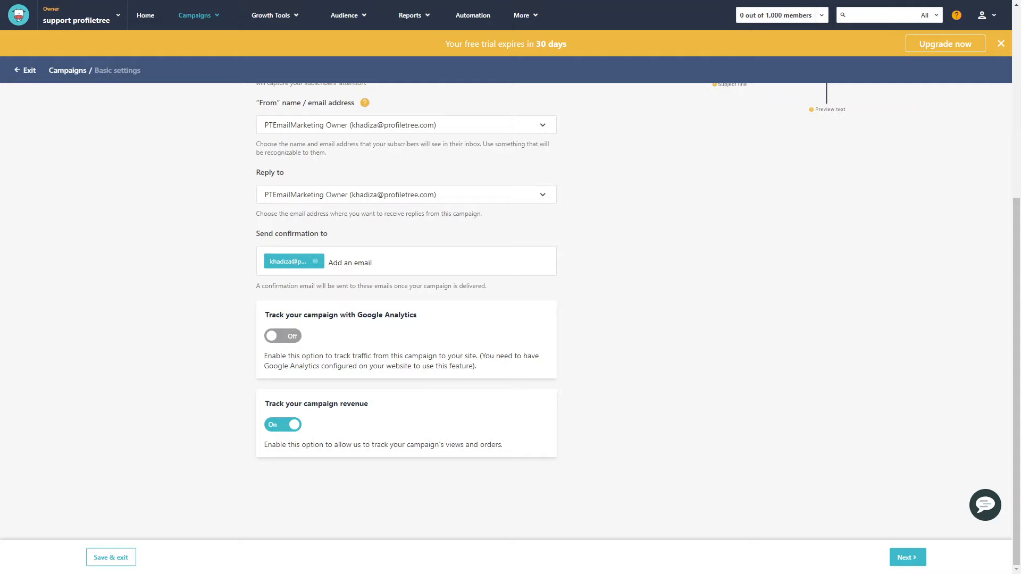
left_click(283, 336)
left_click(283, 336)
scroll(406, 319, "up", 5)
scroll(406, 320, "down", 5)
scroll(407, 319, "up", 6)
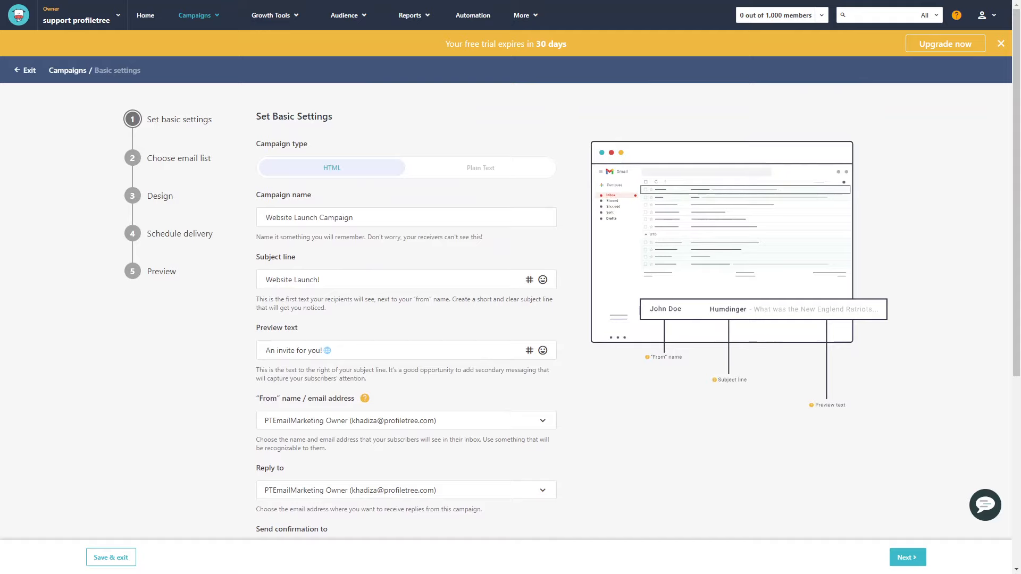
scroll(407, 320, "down", 6)
Accept the basic settings, choose the Website Subscribers email list and continue to the Design stage
left_click(908, 557)
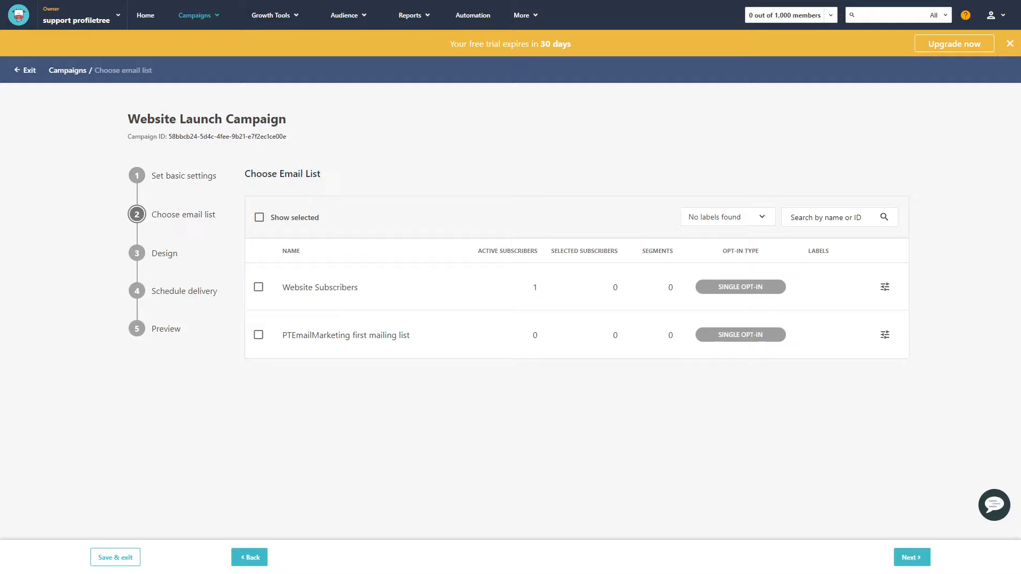
left_click(259, 287)
left_click(912, 558)
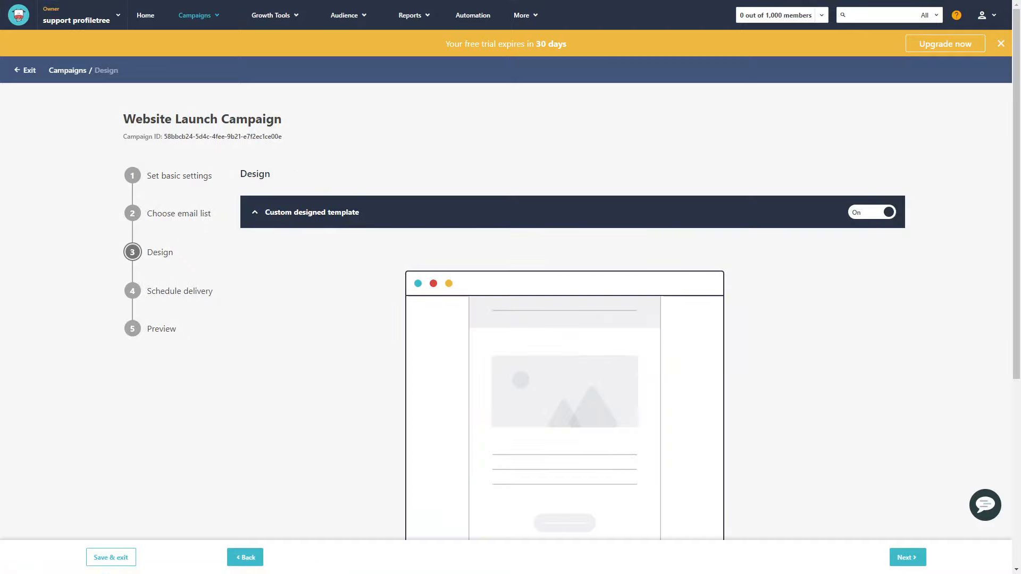
Start designing a custom template for the campaign and dismiss the new editor announcement in the template library
scroll(572, 311, "down", 4)
scroll(572, 312, "up", 2)
scroll(573, 312, "up", 2)
scroll(572, 312, "down", 5)
scroll(572, 312, "up", 4)
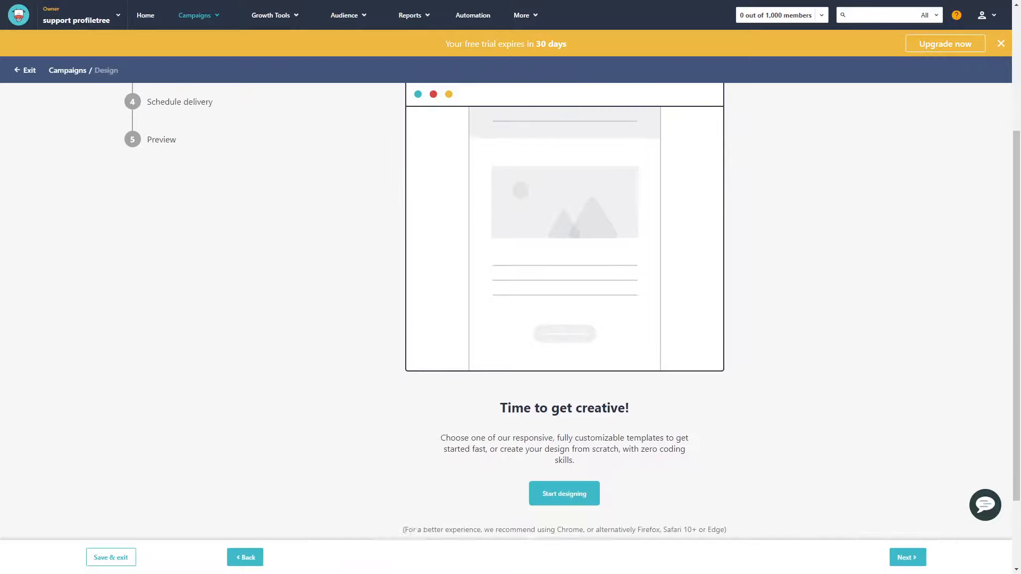
scroll(572, 312, "down", 4)
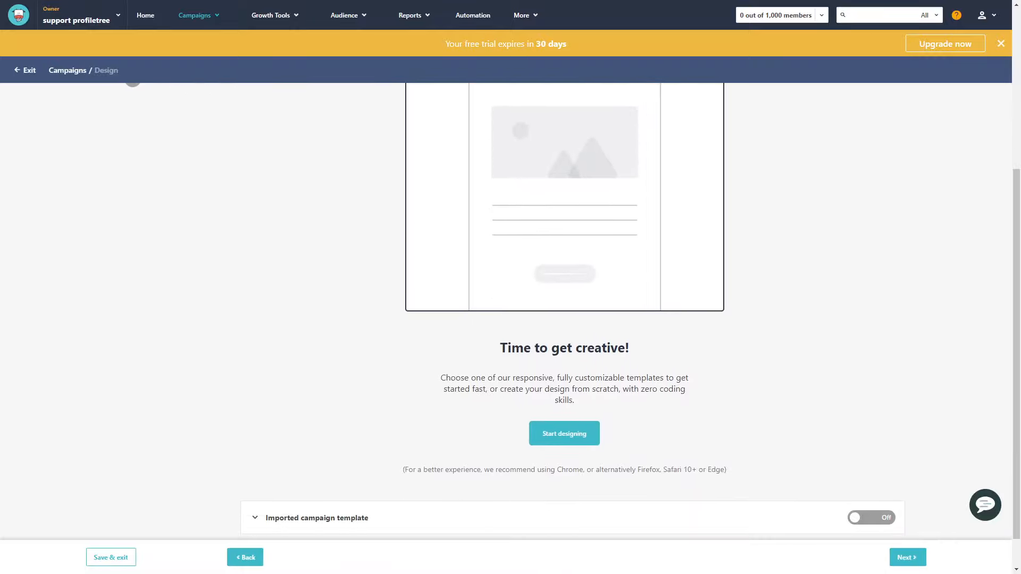
left_click(564, 434)
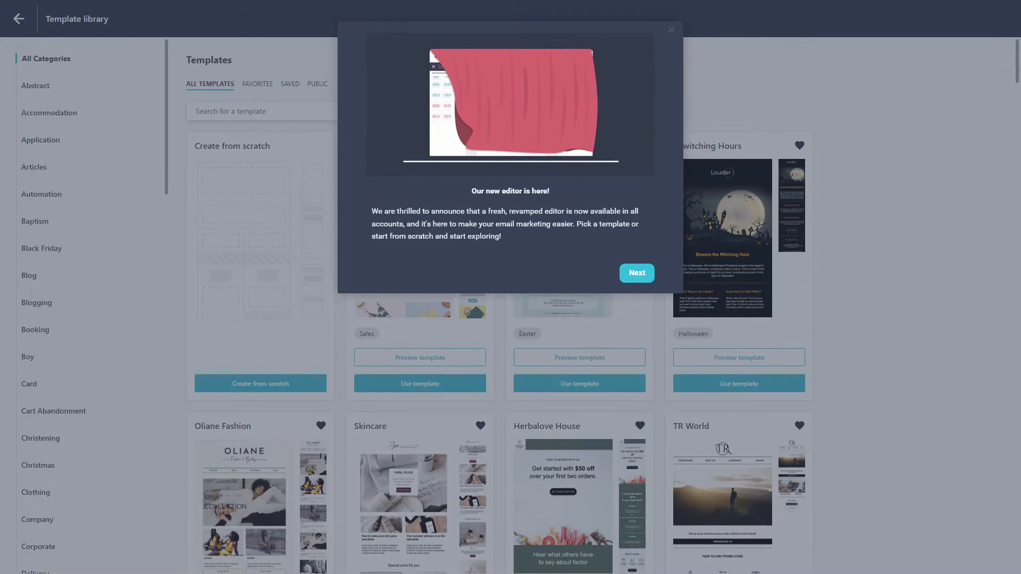
key("Escape")
Browse the available email templates and the list of template categories
scroll(499, 306, "down", 9)
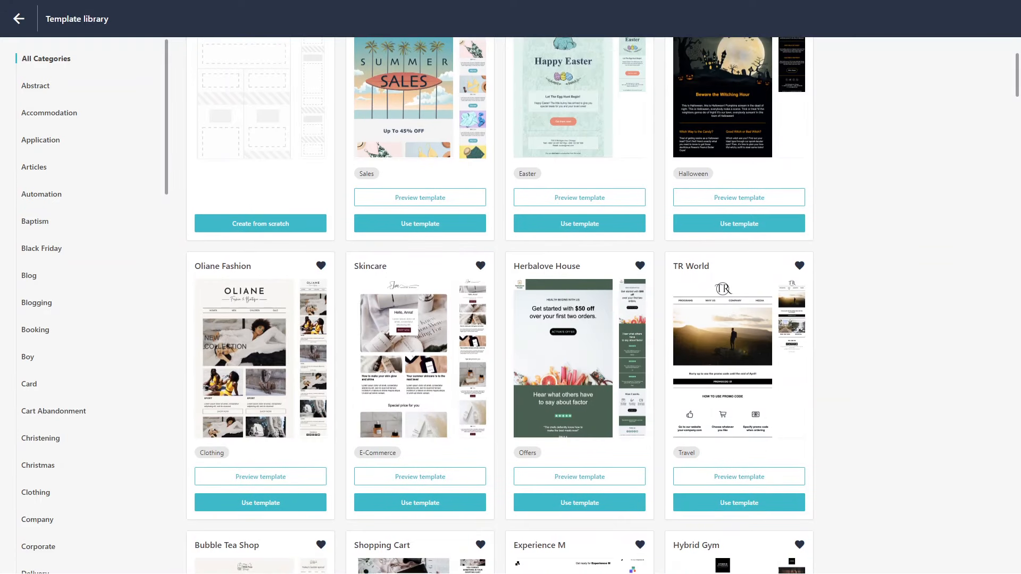
scroll(499, 306, "down", 1)
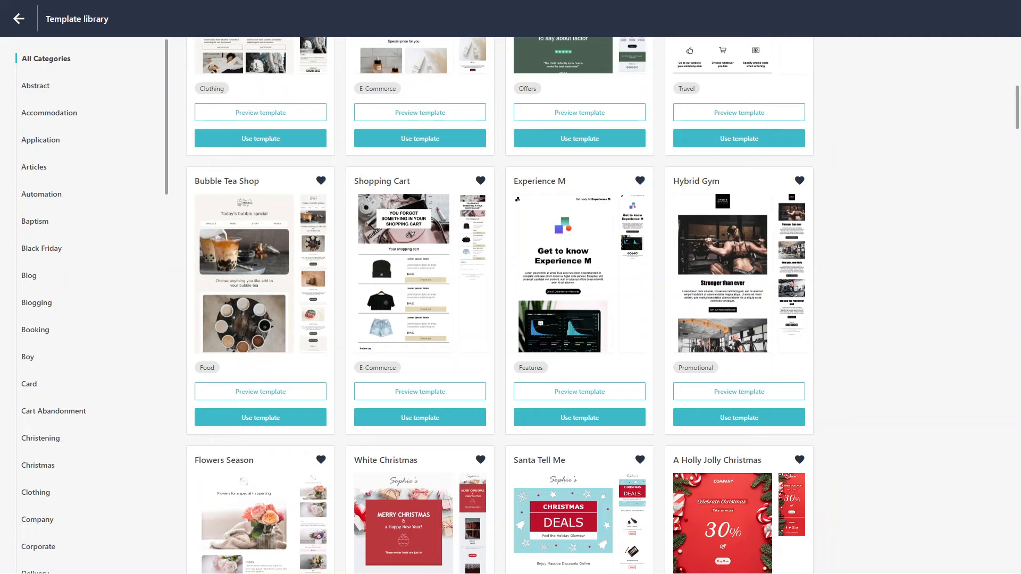
scroll(90, 306, "down", 4)
scroll(90, 306, "down", 2)
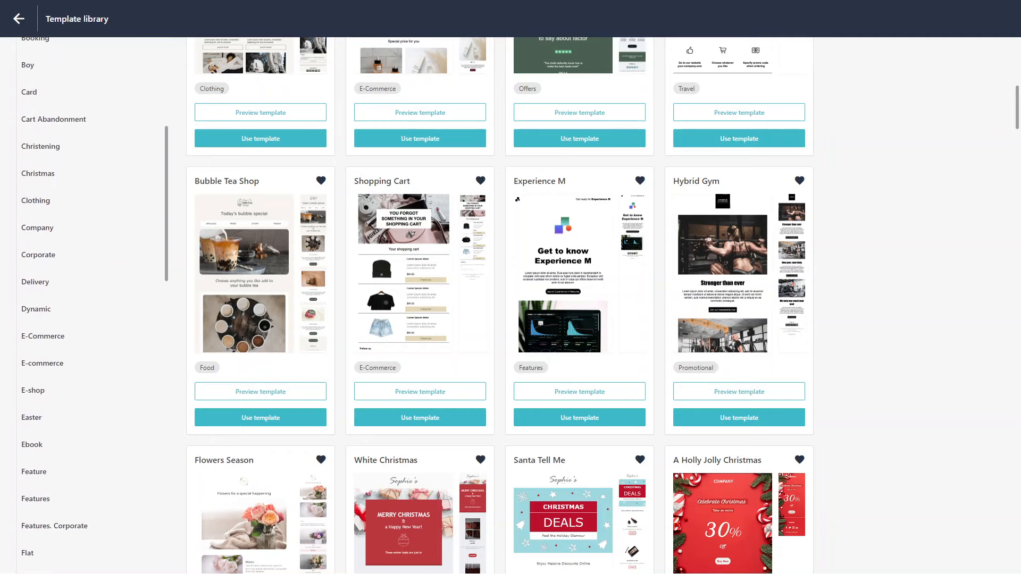
scroll(91, 306, "down", 1)
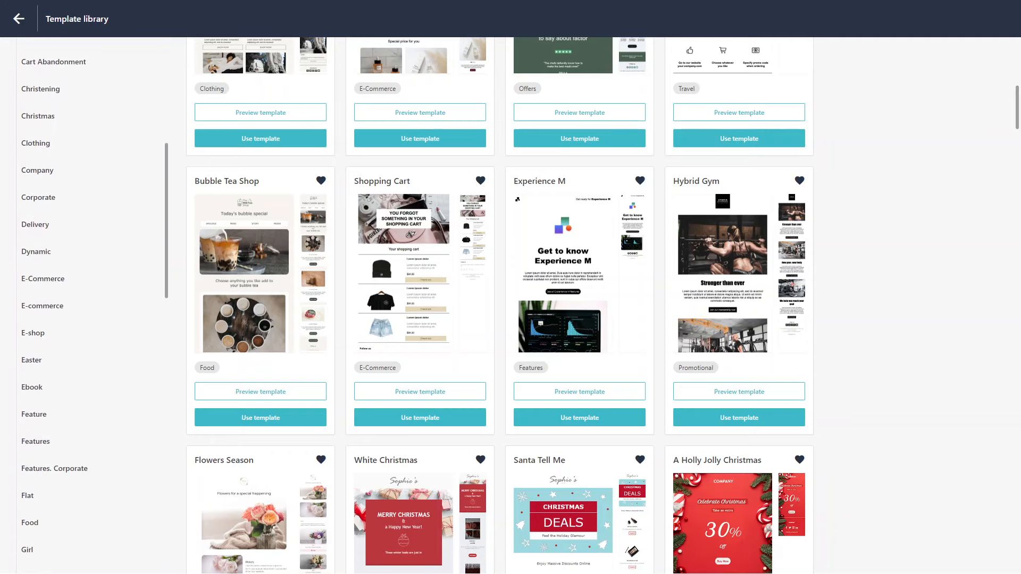
scroll(90, 305, "down", 3)
scroll(91, 306, "up", 10)
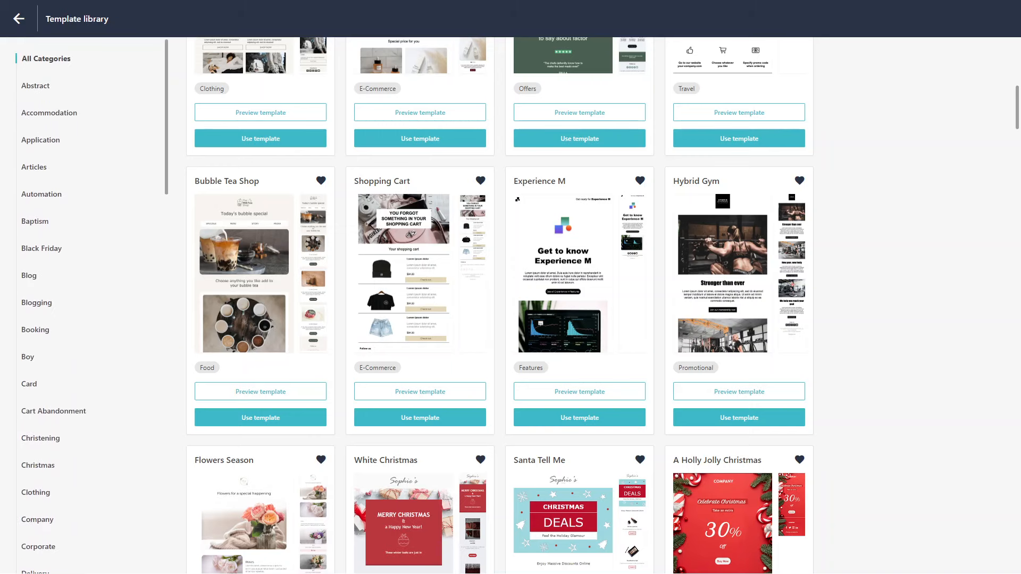
scroll(500, 306, "up", 10)
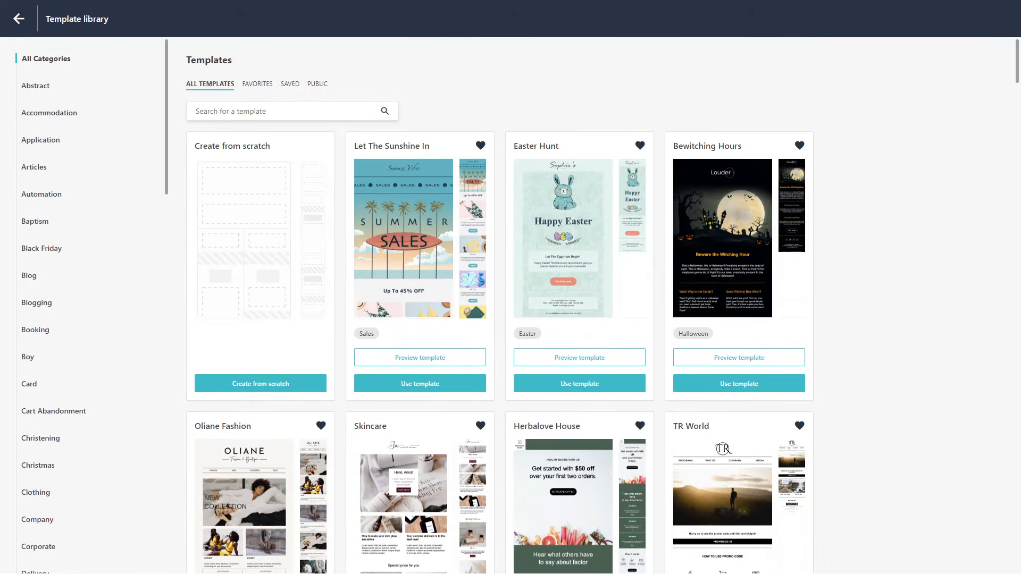
Search the template library for "website"
type("website")
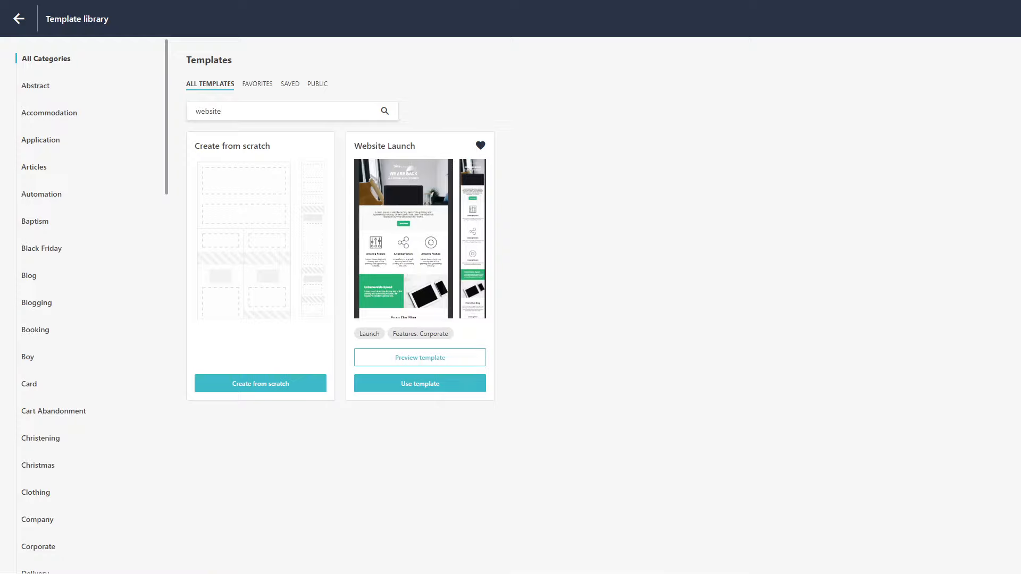
key("ctrl+a")
key("BackSpace")
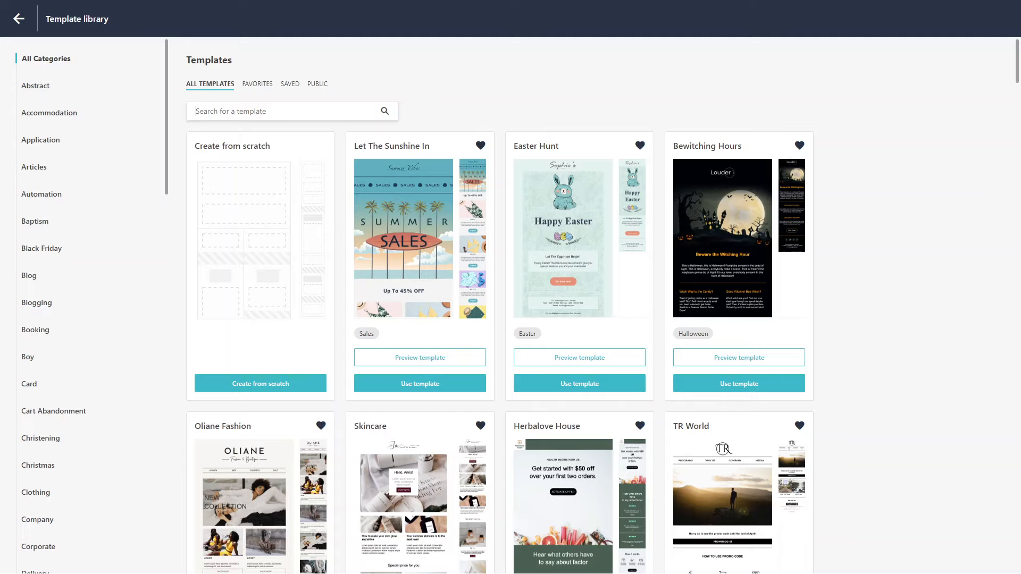
type("website")
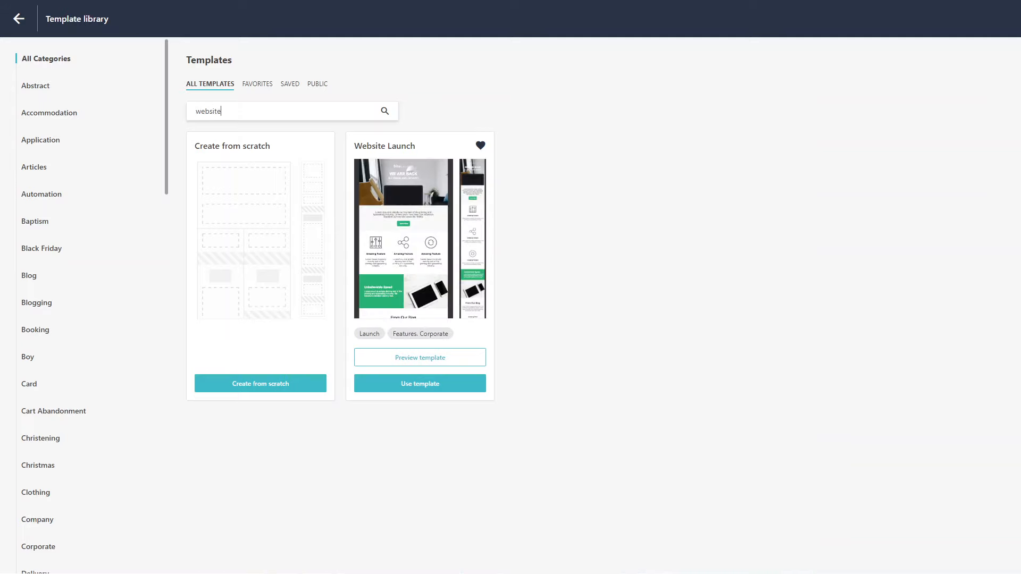
Preview the Website Launch template in its desktop, tablet and mobile layouts
left_click(420, 358)
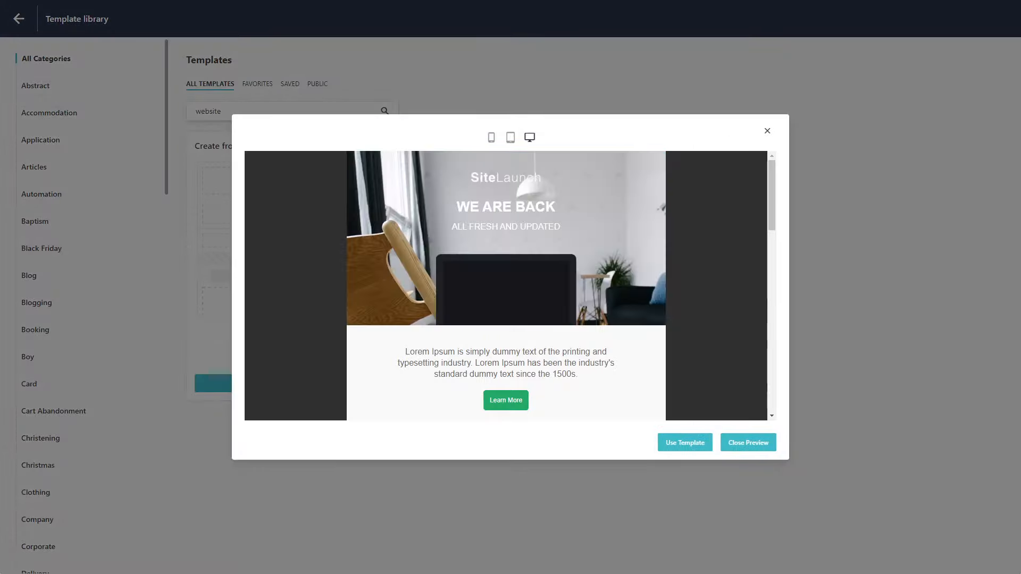
scroll(507, 285, "down", 10)
scroll(508, 285, "down", 3)
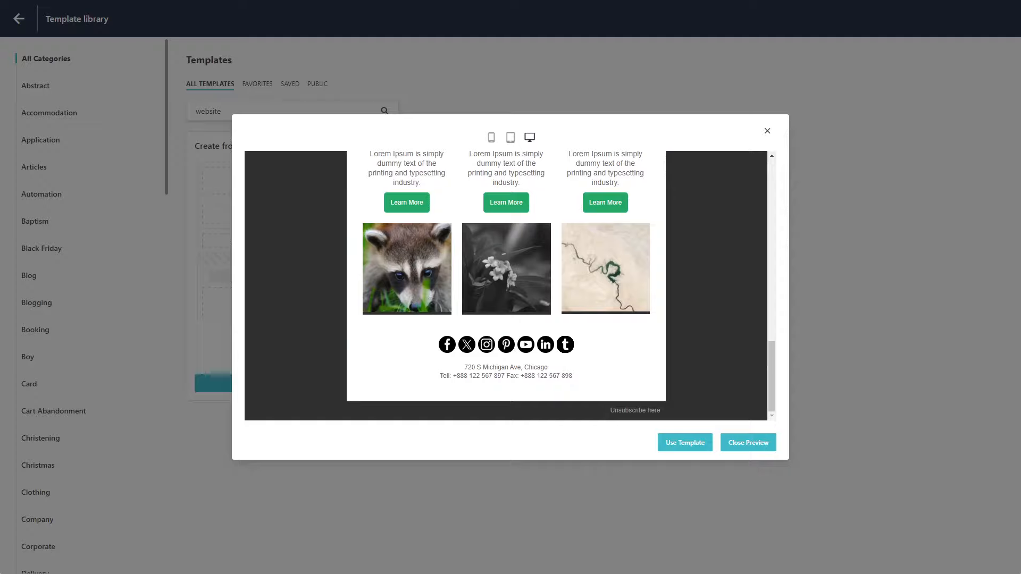
left_click(510, 138)
left_click(492, 138)
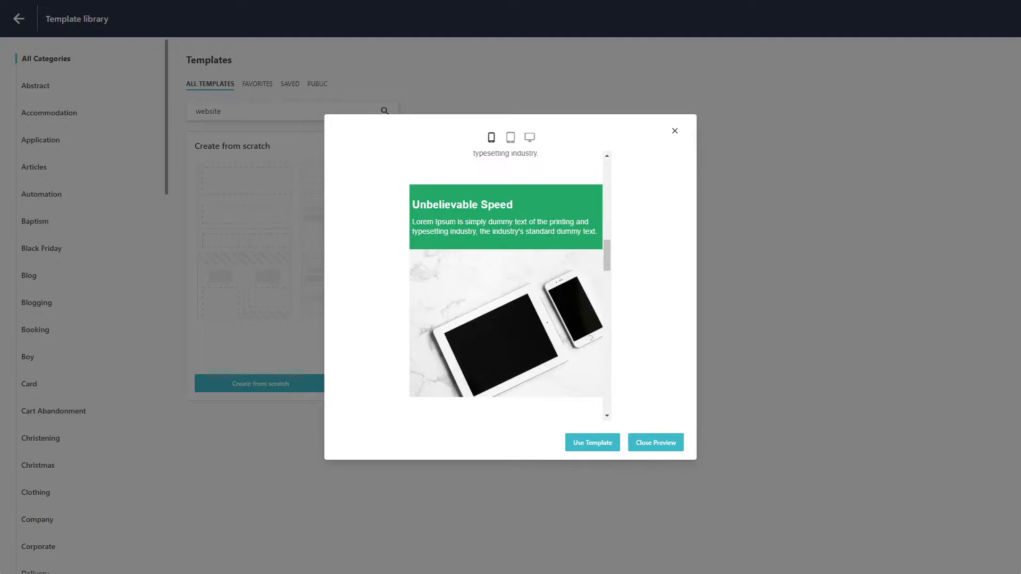
left_click(530, 137)
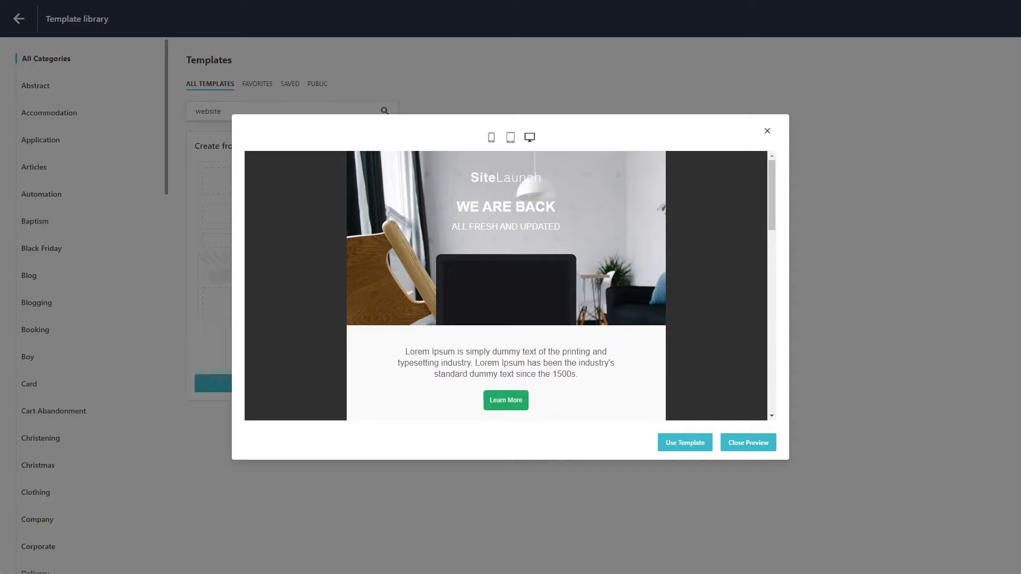
Use the Website Launch template for the campaign and advance through the editor tips on modes, layouts and items
left_click(685, 442)
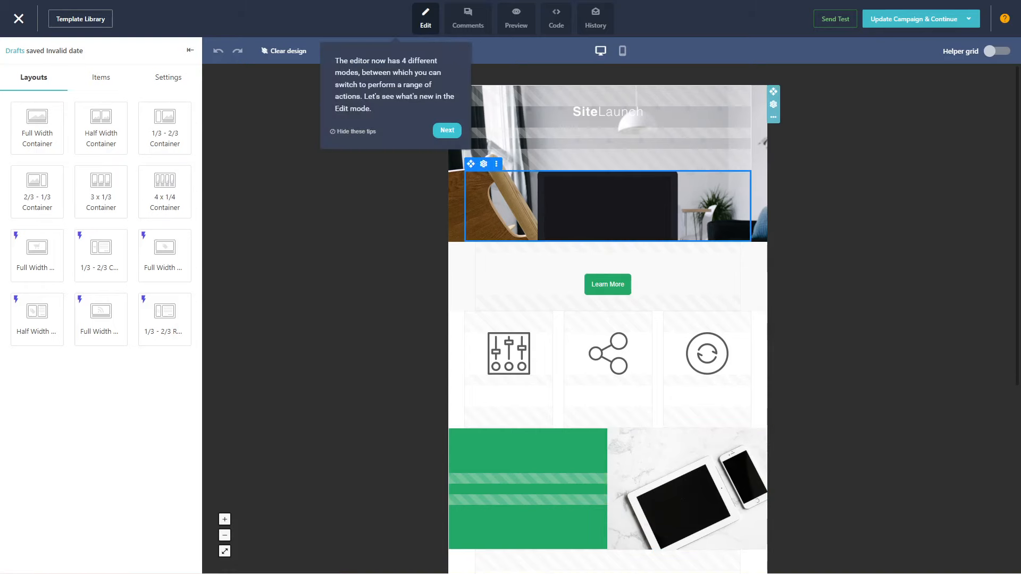
left_click(608, 152)
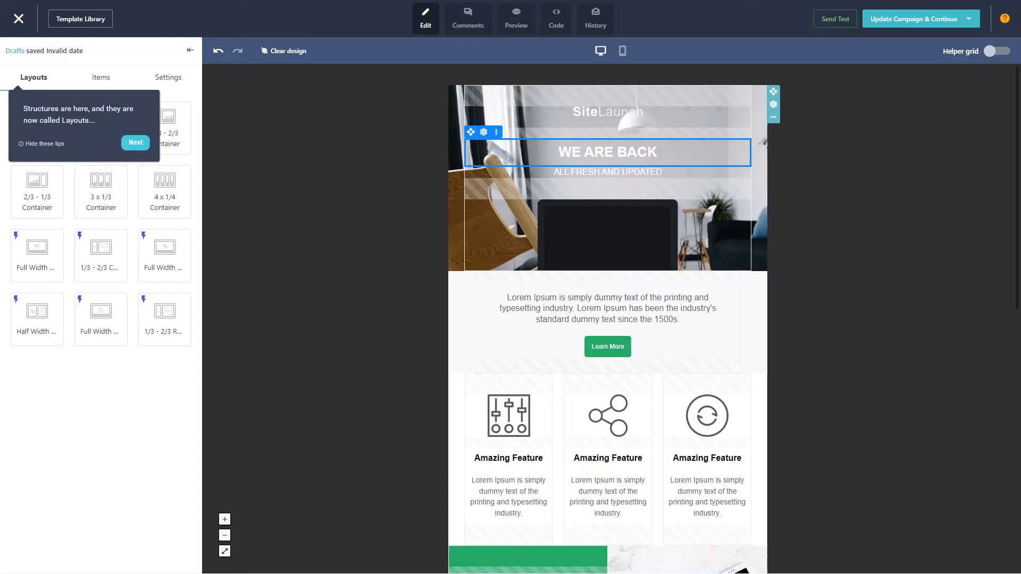
left_click(135, 143)
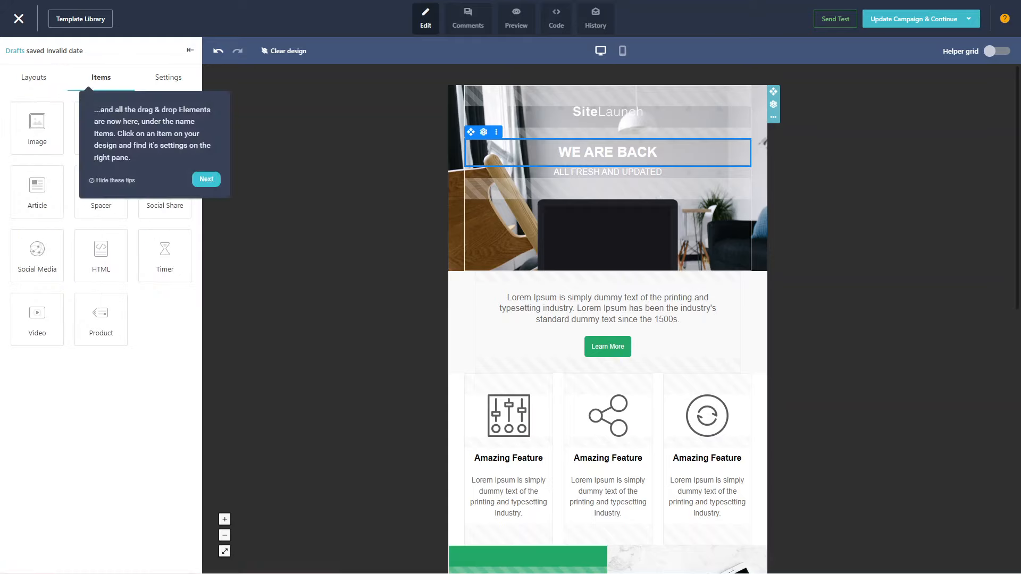
left_click(206, 179)
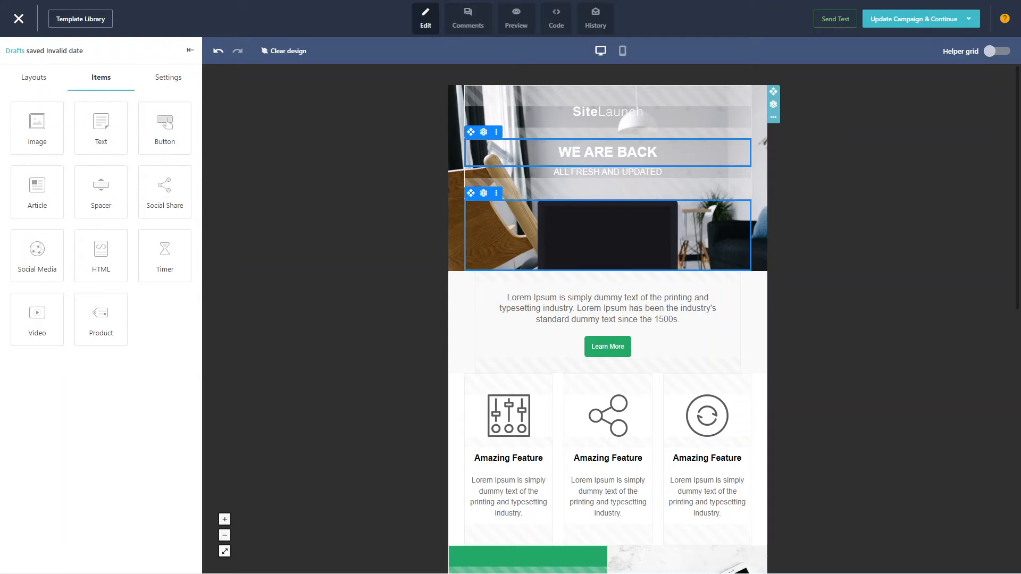
Replace the SiteLaunch logo image in the email header with the ProfileTree logo
scroll(608, 184, "down", 4)
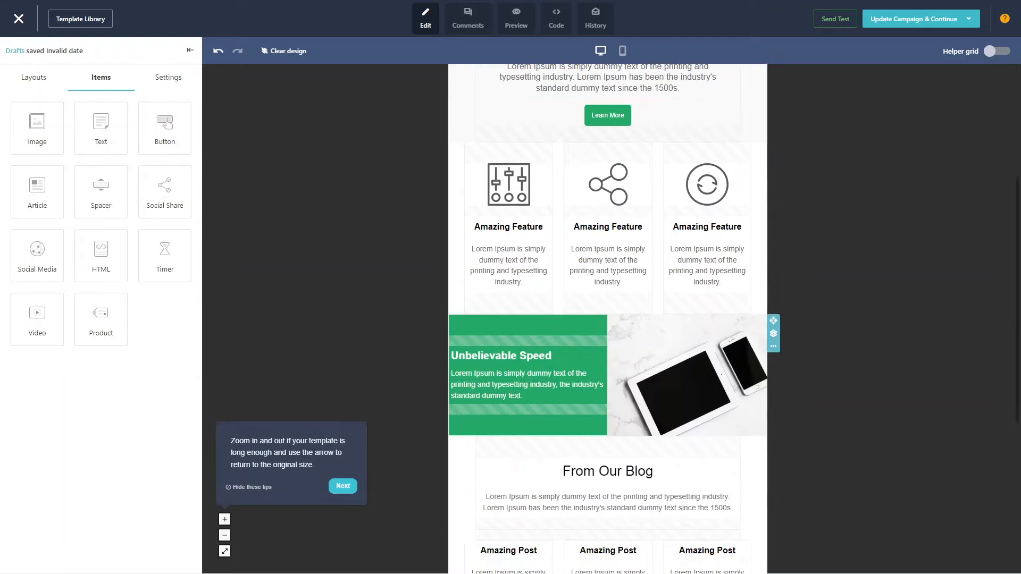
left_click(498, 373)
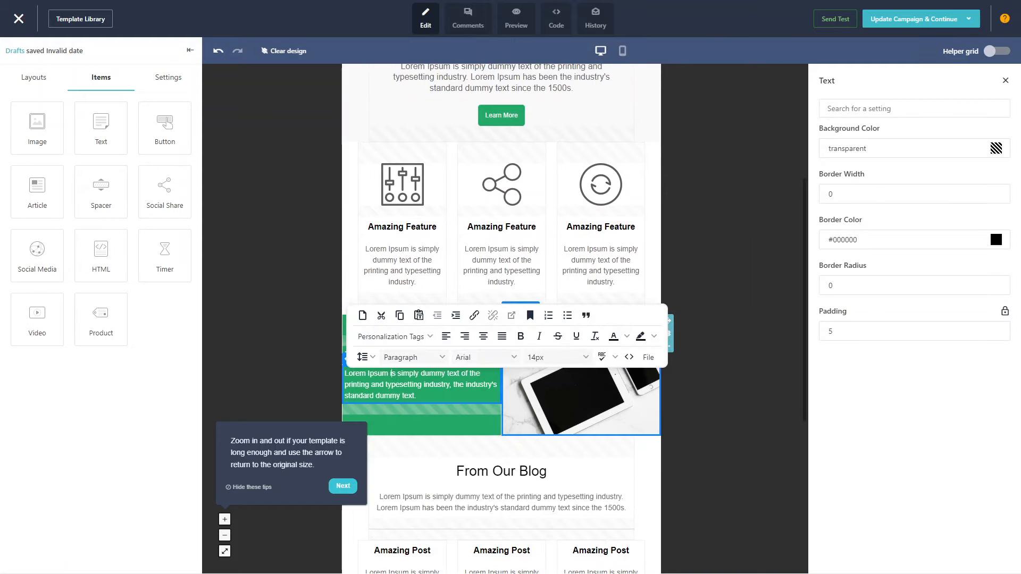
scroll(501, 213, "up", 4)
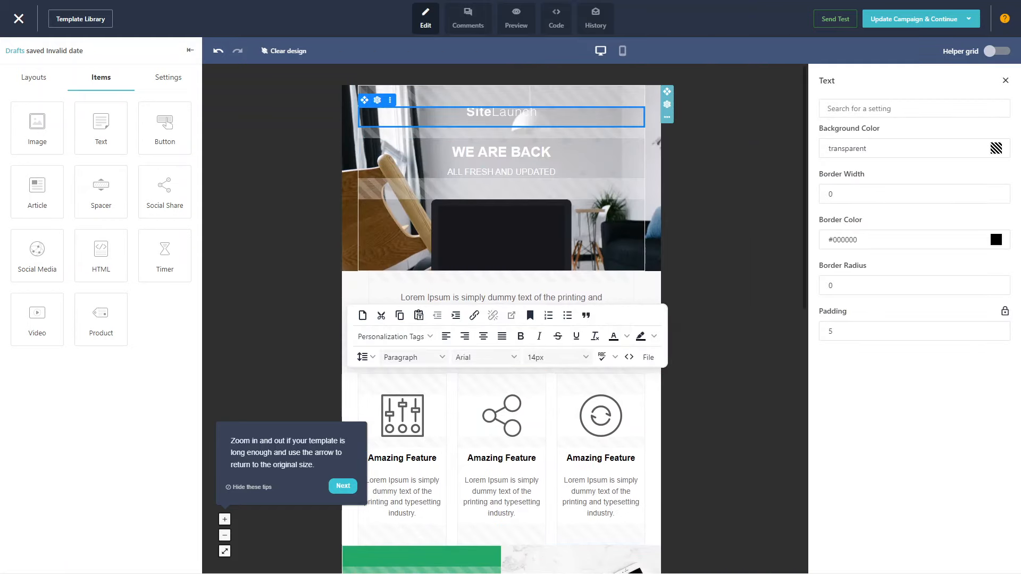
left_click(530, 121)
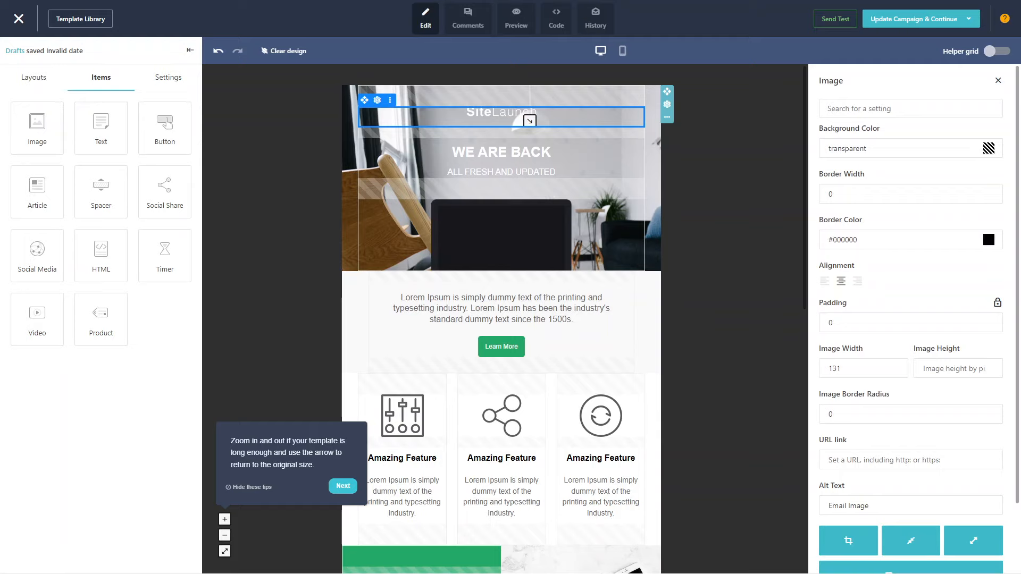
scroll(911, 319, "down", 2)
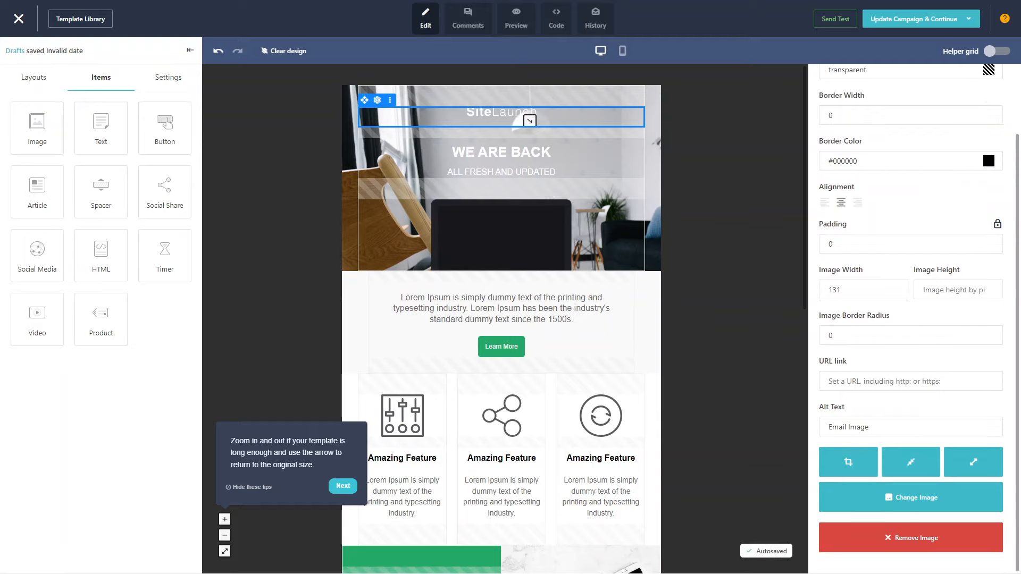
left_click(911, 498)
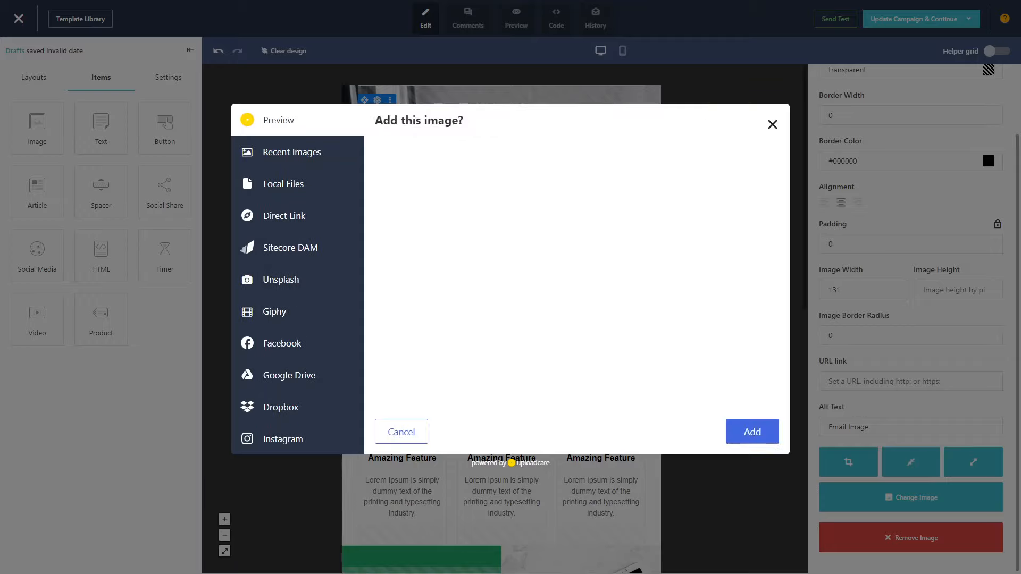
left_click(752, 432)
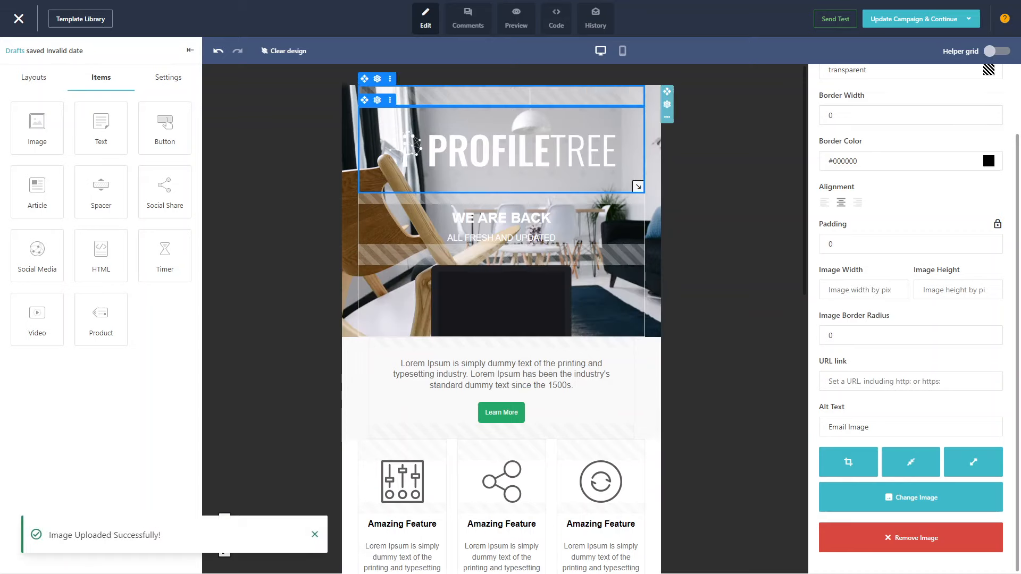
Find the colour settings of the "WE ARE BACK" heading and set its background colour to light green #7ed321
left_click(501, 218)
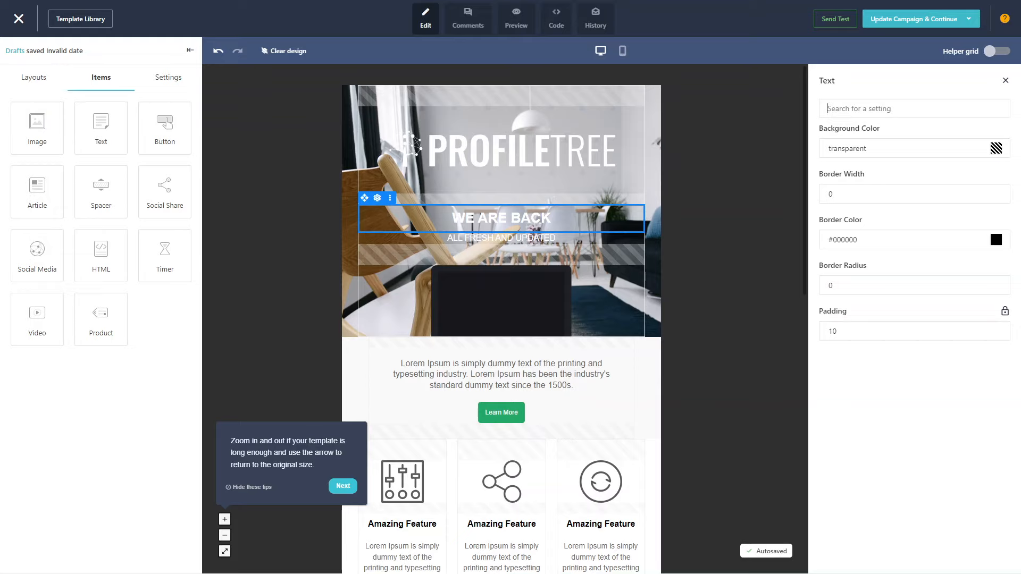
type("col")
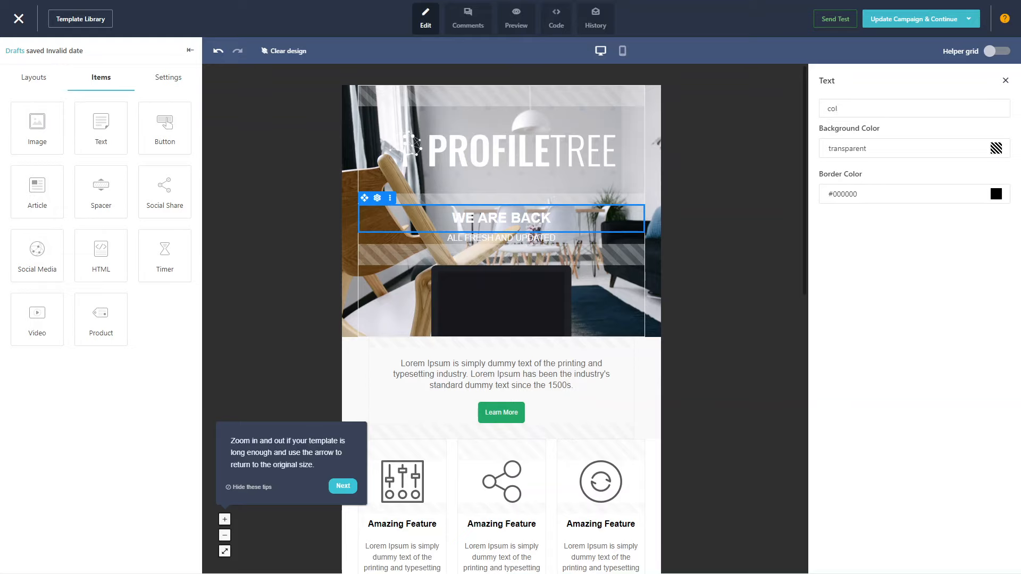
left_click(996, 149)
left_click(884, 299)
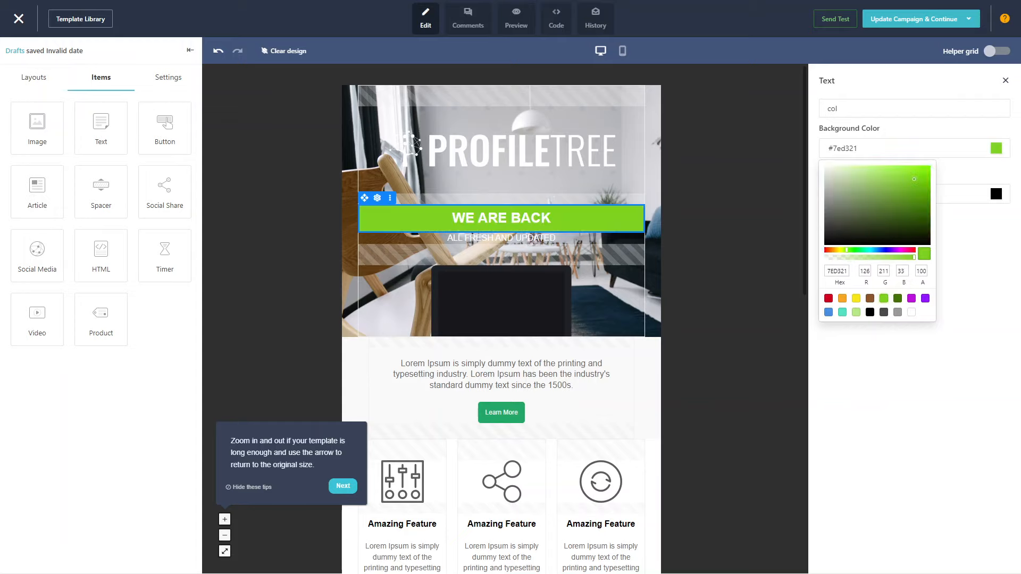
left_click(884, 372)
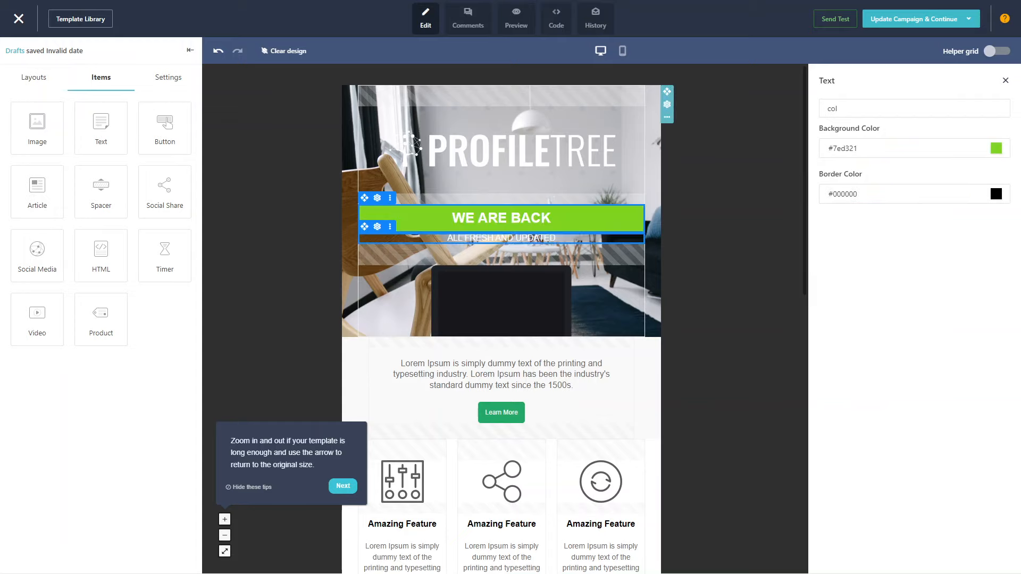
Try dark green #417505 as the "WE ARE BACK" heading's background colour and switch back to #7ed321
left_click(996, 149)
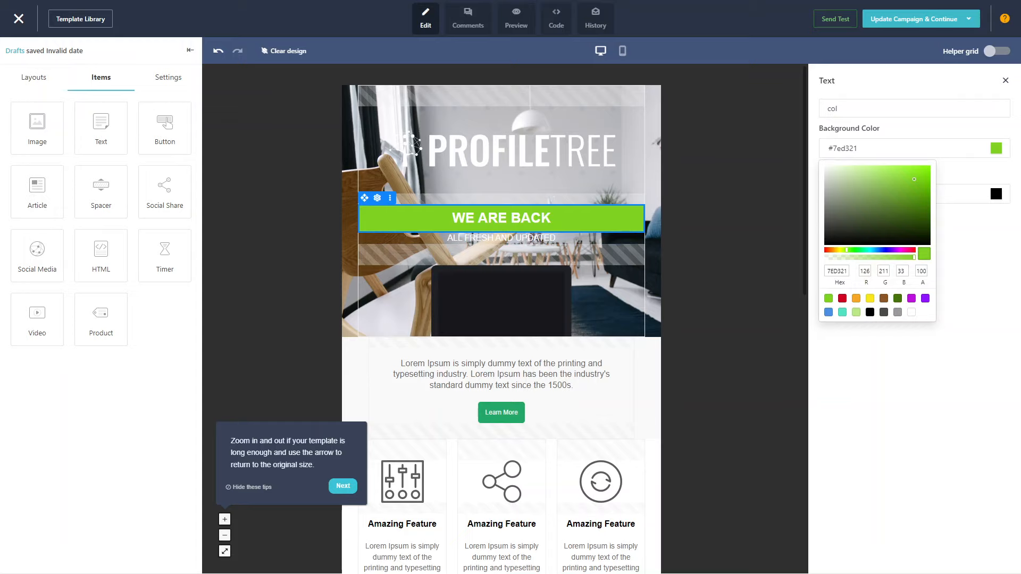
left_click(897, 298)
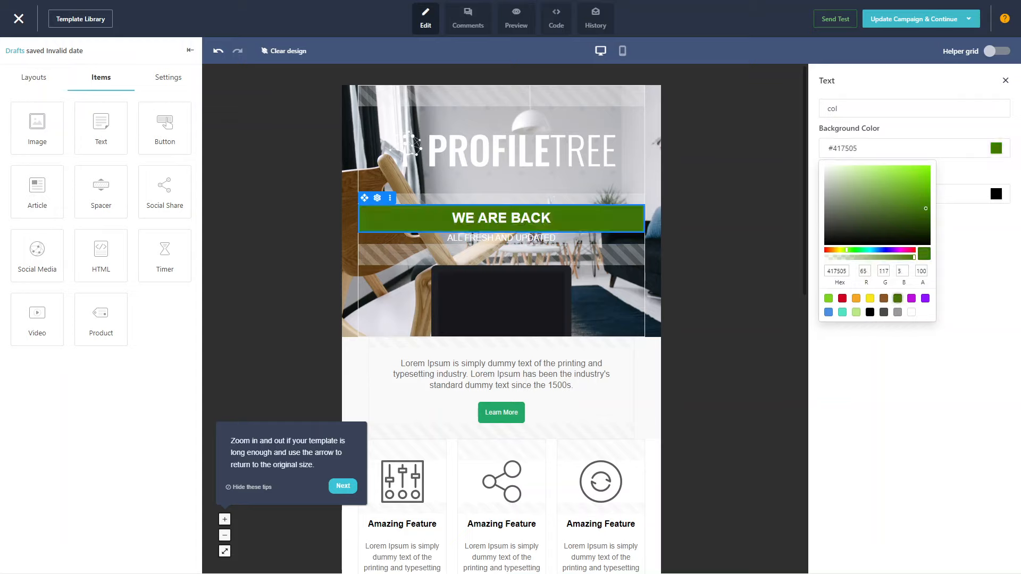
left_click(829, 298)
left_click(883, 372)
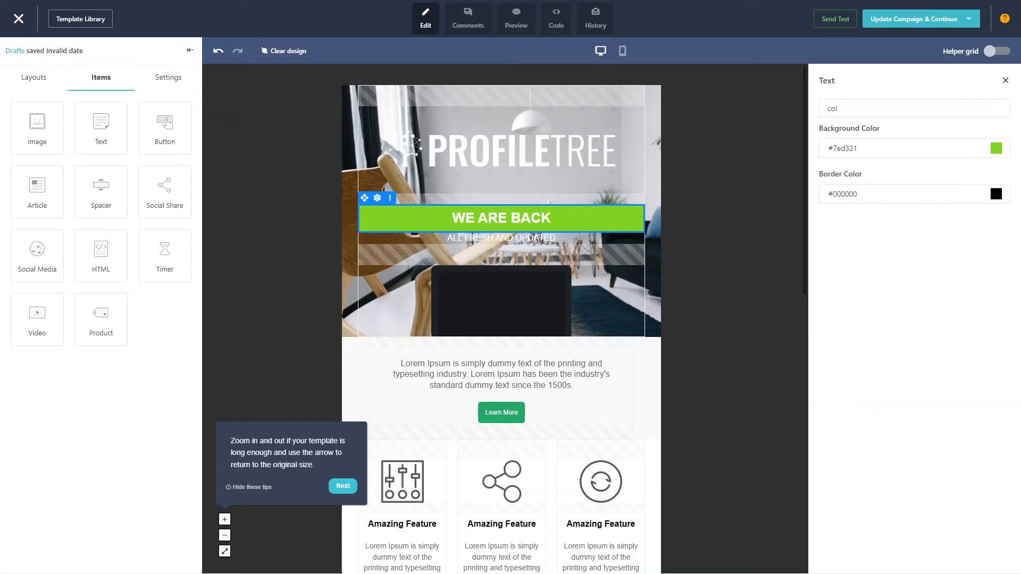
Set the background colour of the "ALL FRESH AND UPDATED" text block to dark green #417505
left_click(535, 238)
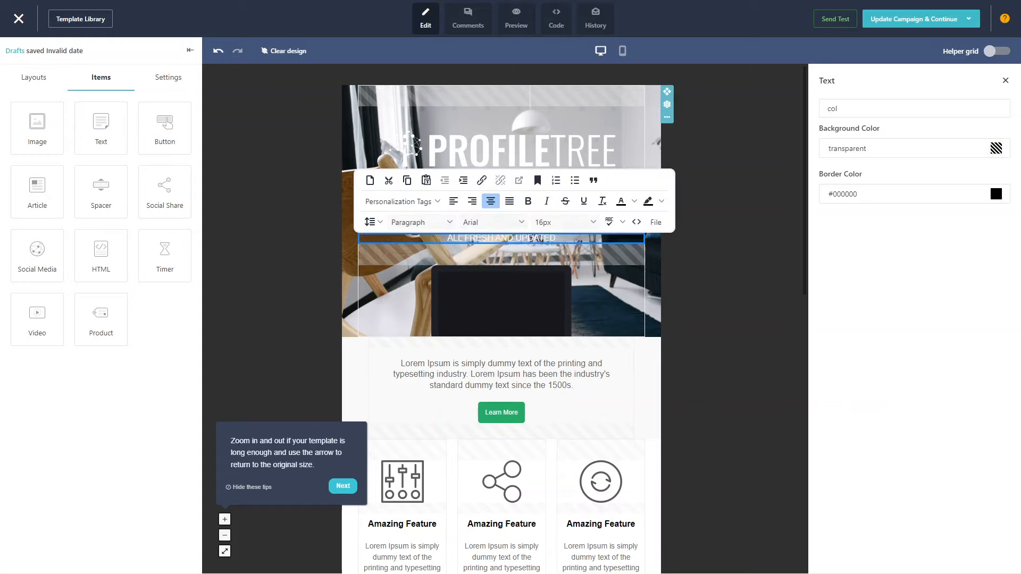
left_click(532, 256)
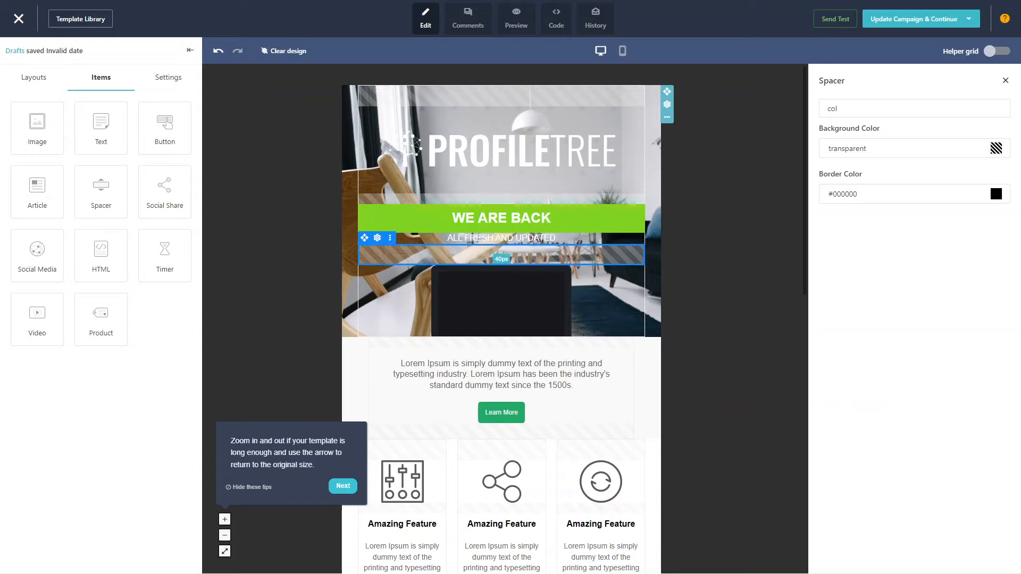
triple_click(504, 238)
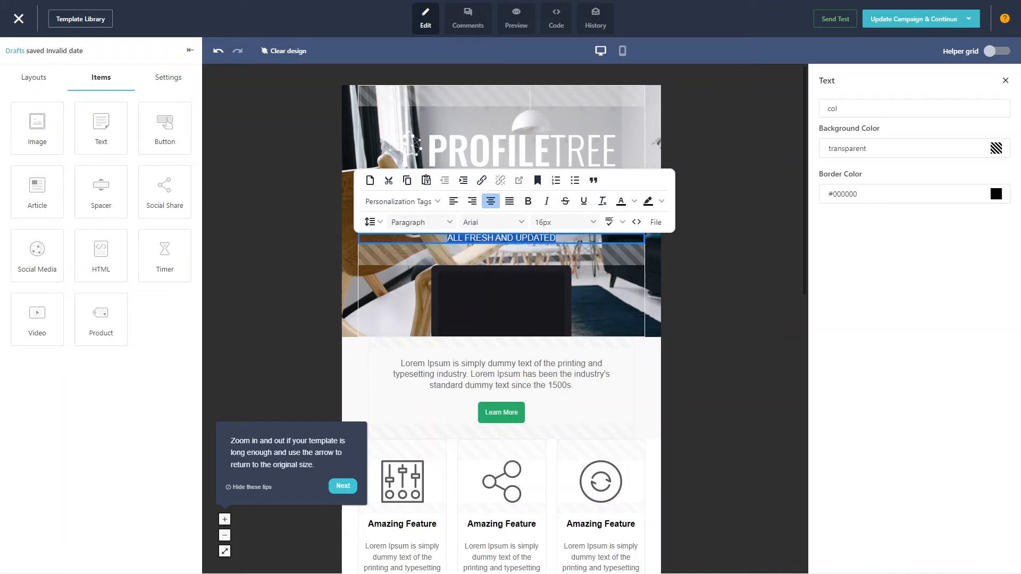
left_click(504, 238)
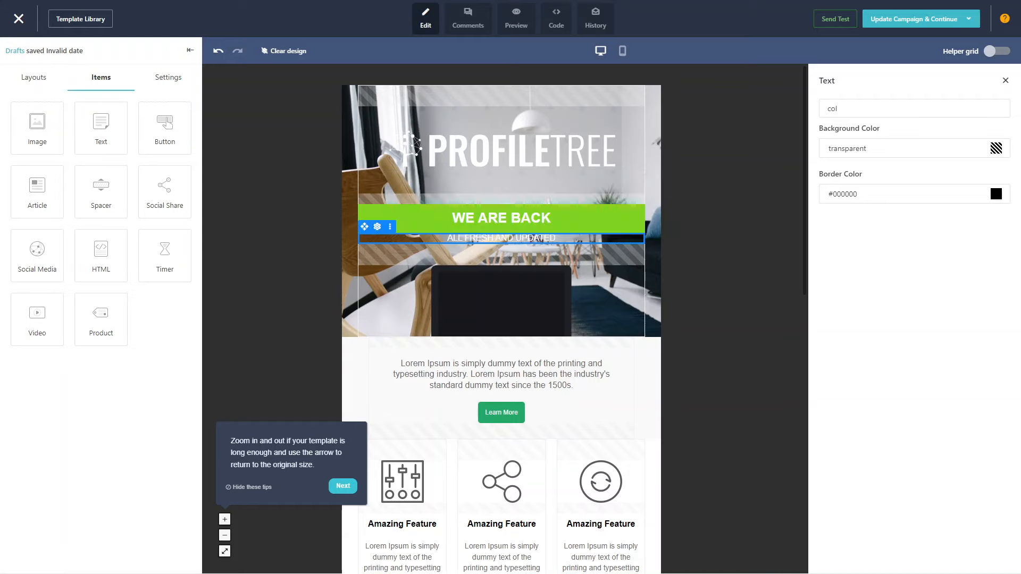
left_click(996, 148)
left_click(898, 299)
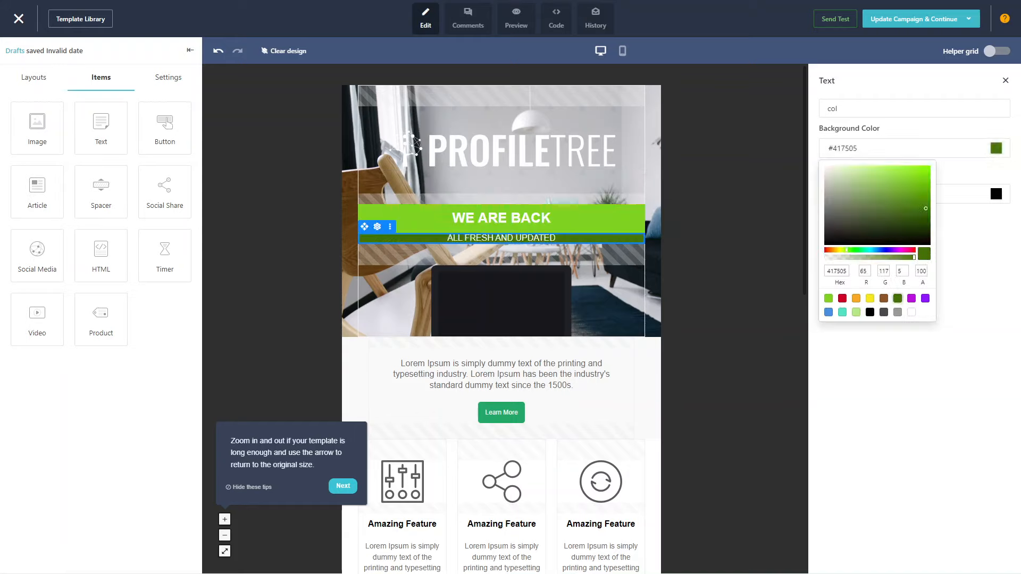
left_click(585, 310)
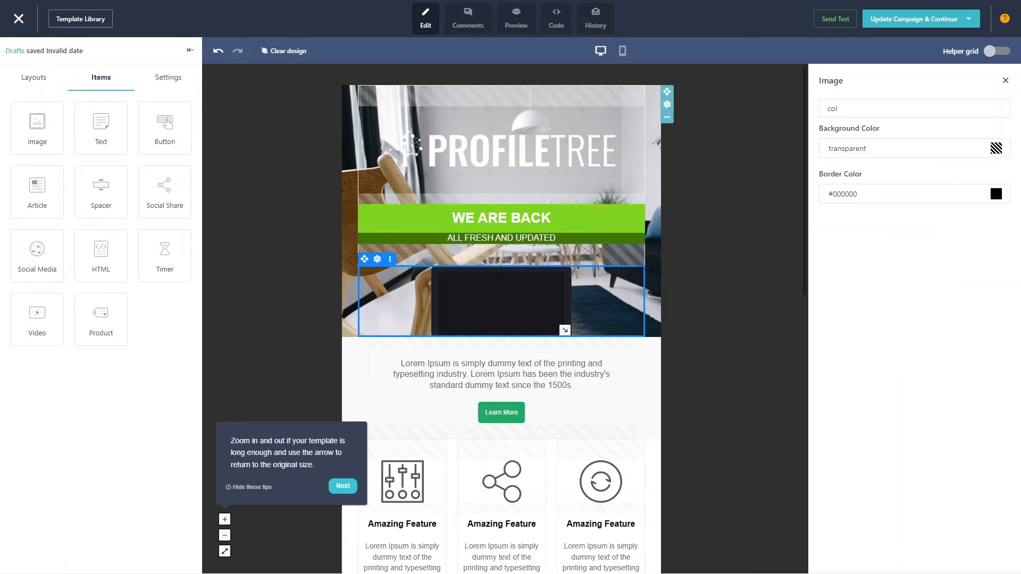
Add a text block directly below "ALL FRESH AND UPDATED" and replace its placeholder with "Lorem Ipsum"
scroll(590, 309, "down", 5)
scroll(590, 309, "down", 5)
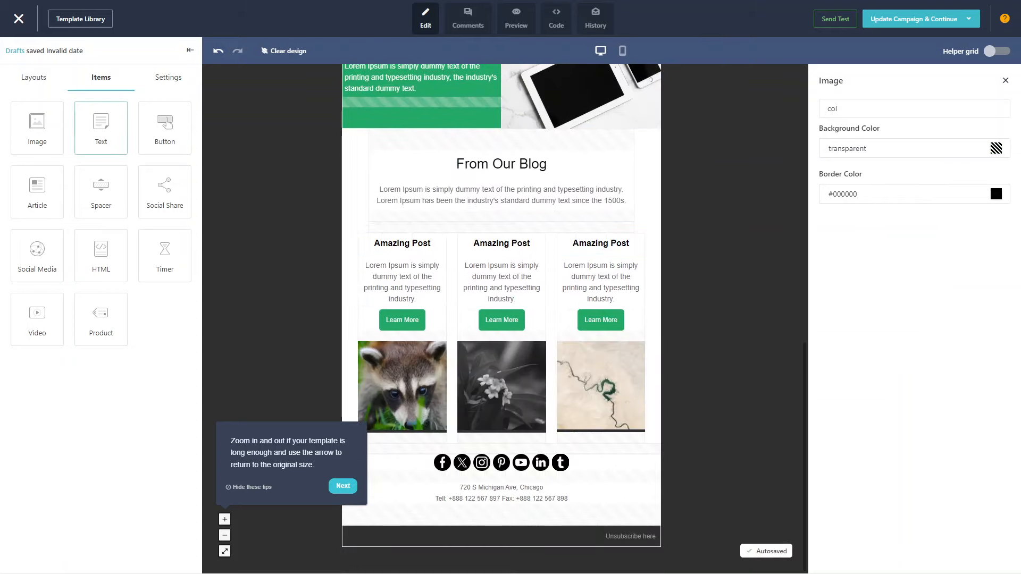
scroll(601, 389, "up", 2)
scroll(502, 319, "up", 10)
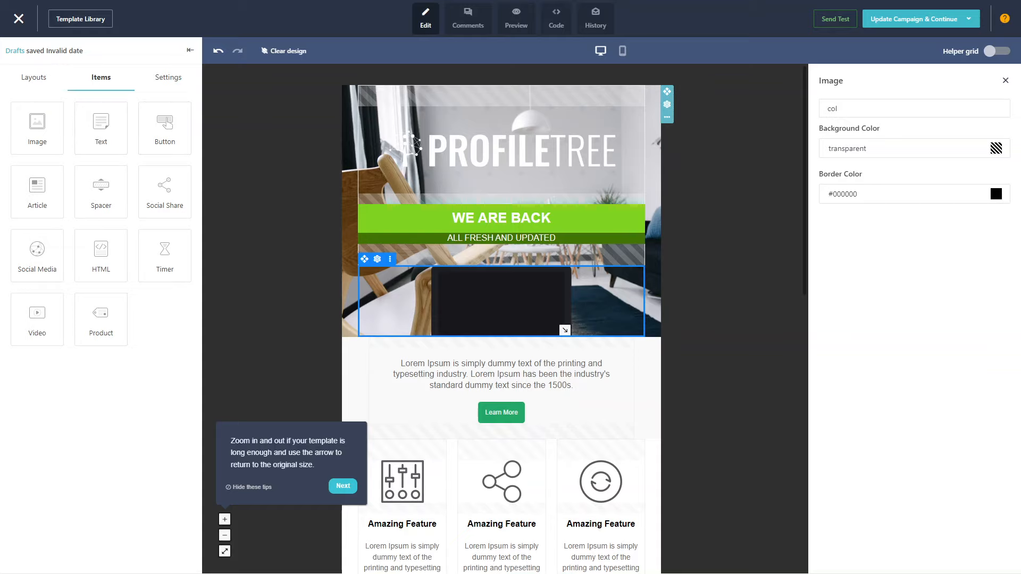
left_click(501, 254)
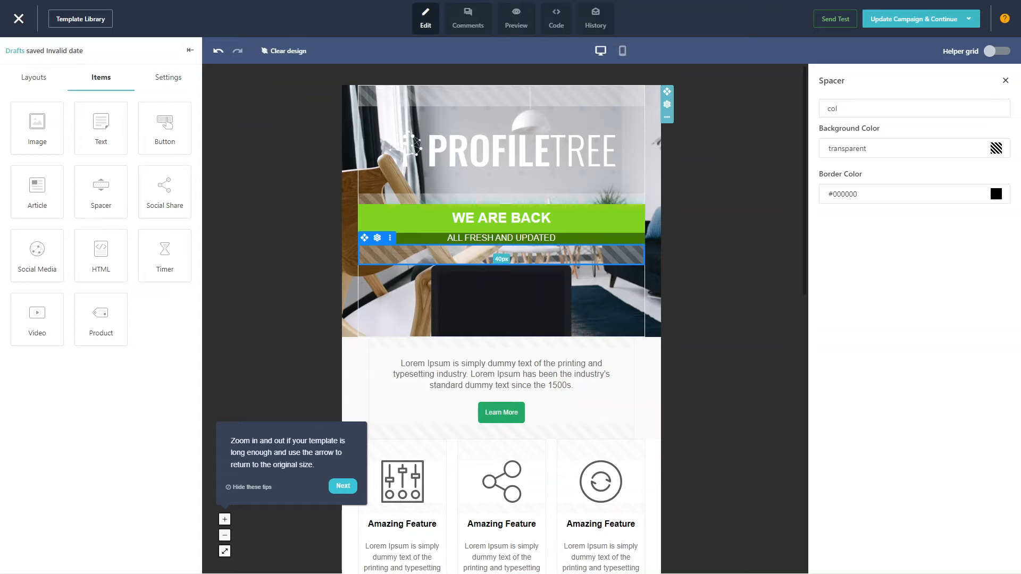
left_click_drag(101, 128, 497, 255)
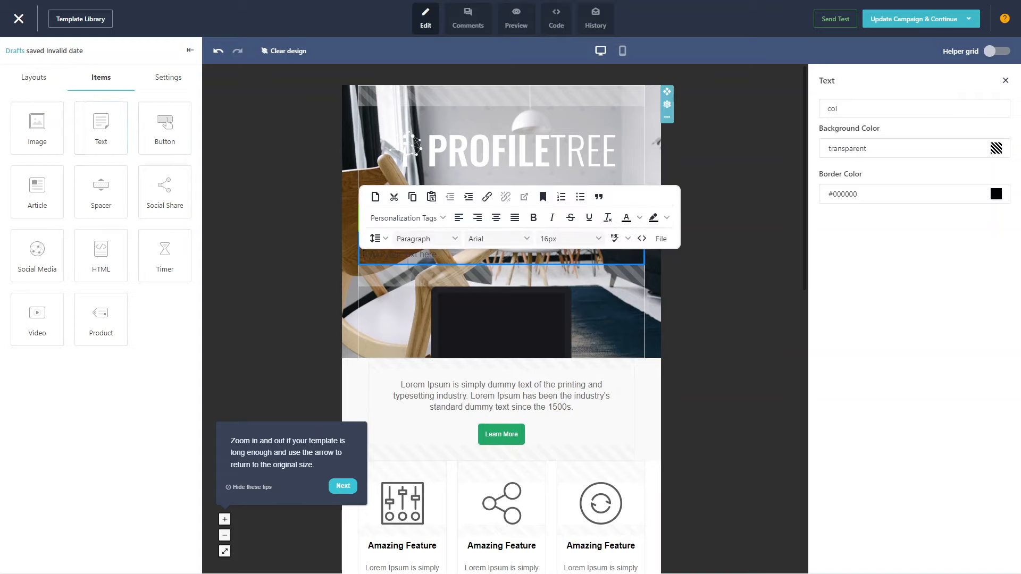
key("BackSpace")
key("BackSpace")
key("BackSpace")
key("BackSpace")
key("BackSpace")
key("BackSpace")
key("BackSpace")
key("BackSpace")
key("BackSpace")
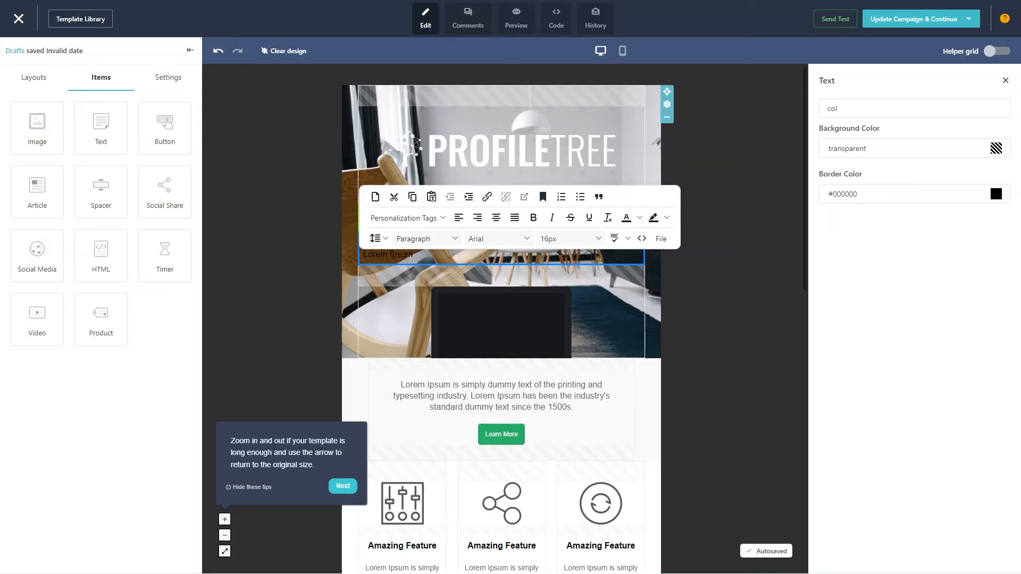
Centre the new "Lorem Ipsum" text in the header and make it bold
left_click_drag(415, 255, 363, 255)
left_click(477, 218)
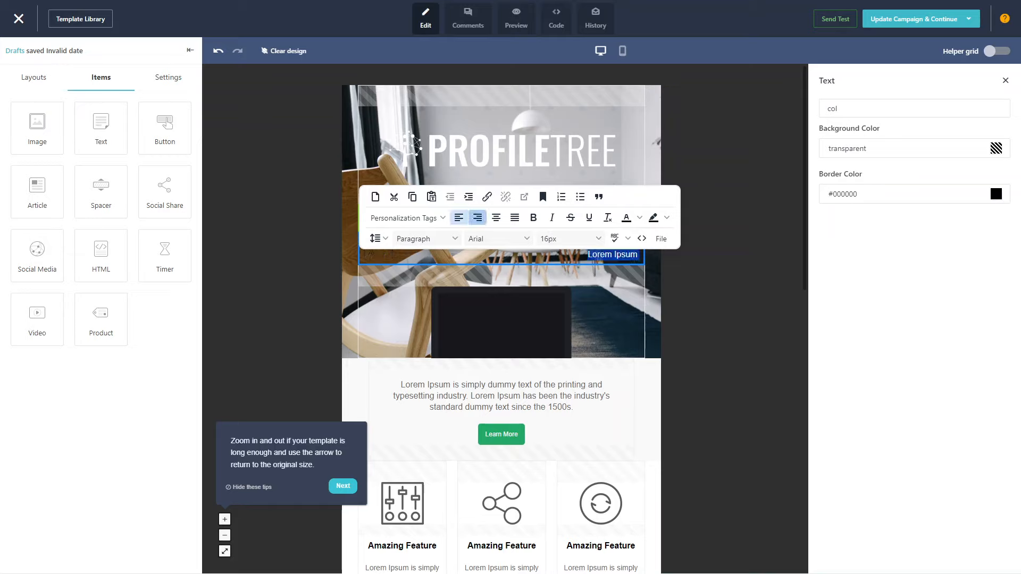
left_click(495, 218)
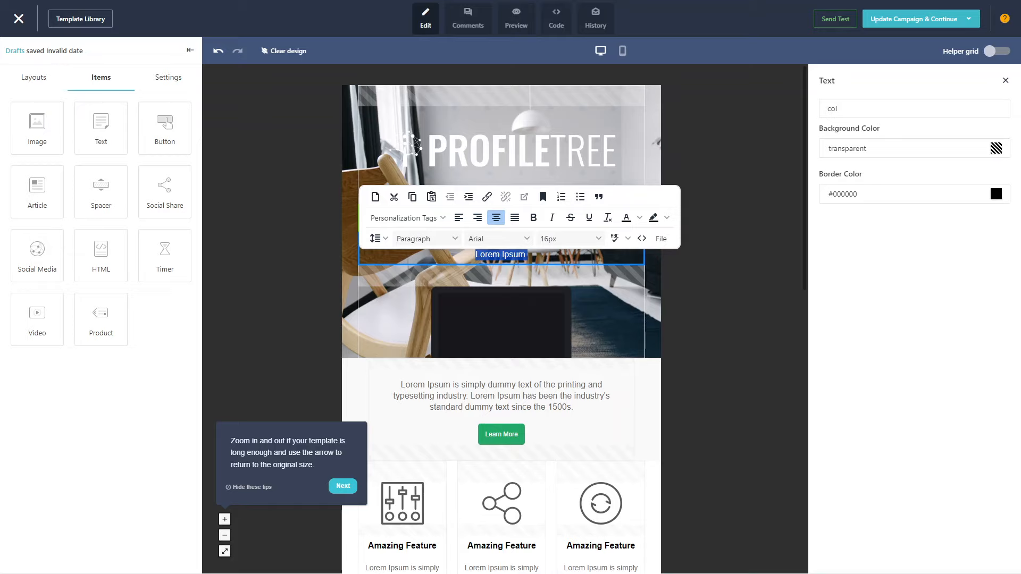
key("ctrl+b")
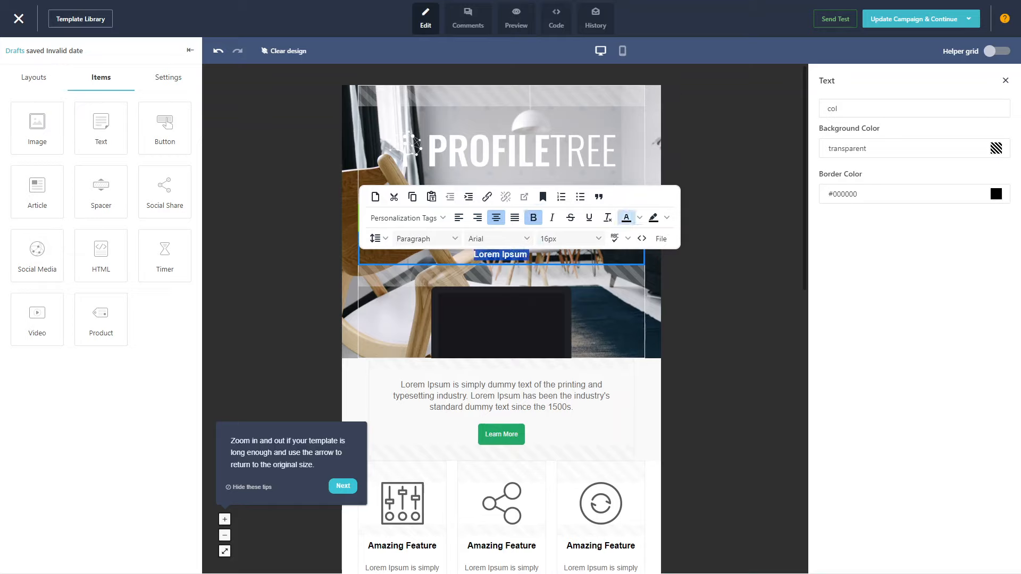
Set the text colour of the header's "Lorem Ipsum" line to yellow and leave the text block
left_click(639, 217)
left_click(642, 250)
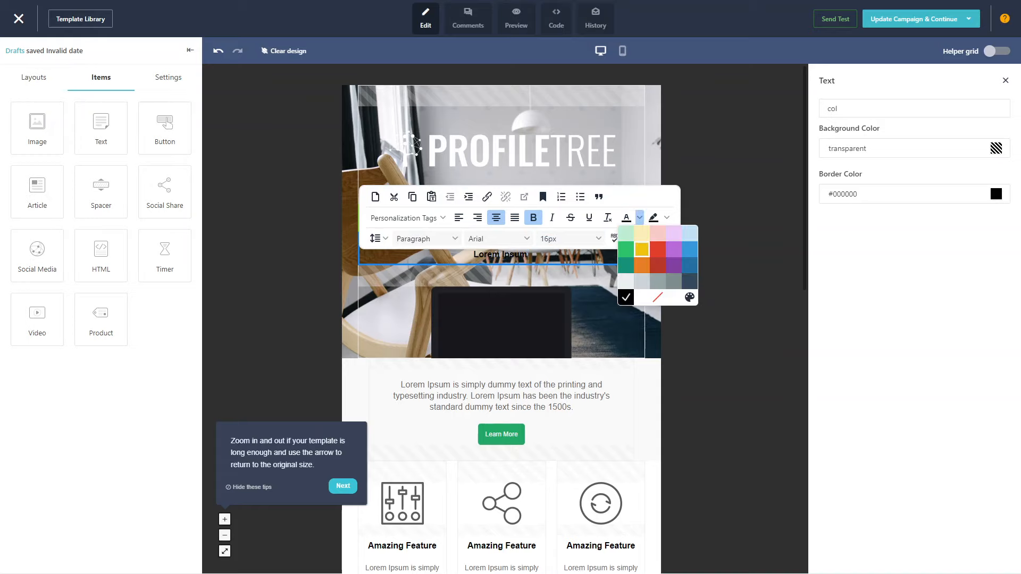
left_click(617, 276)
left_click(501, 255)
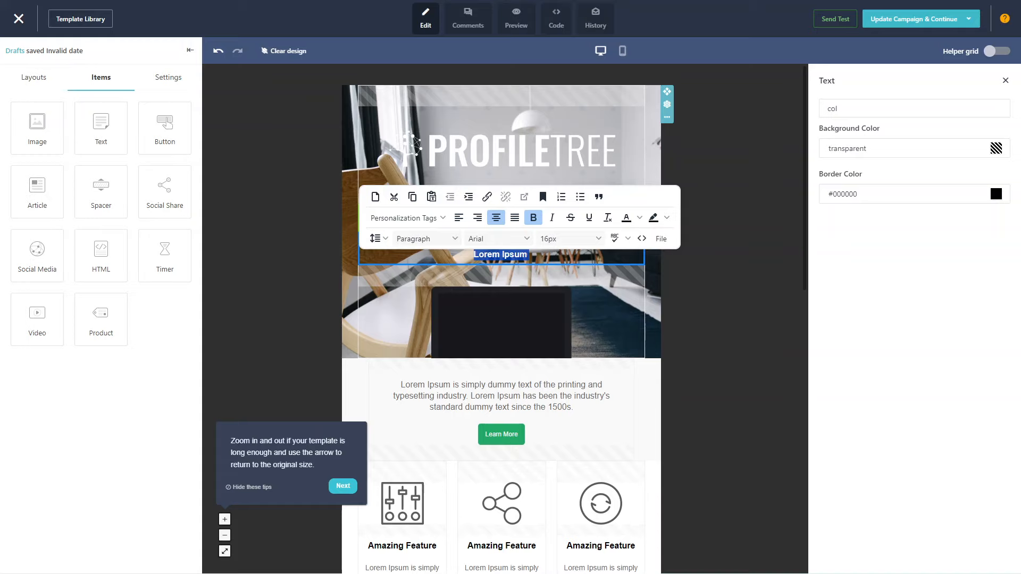
left_click(531, 276)
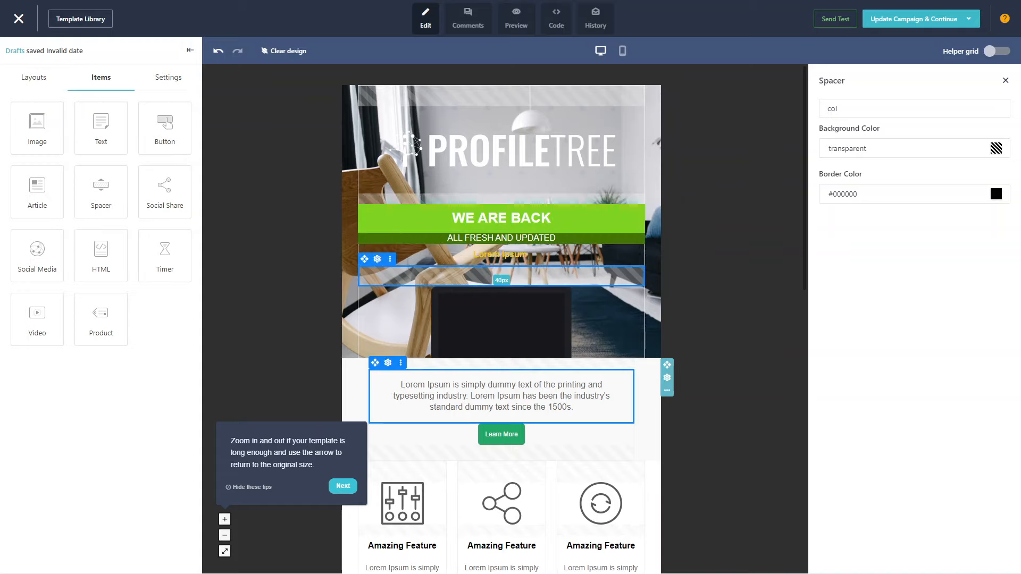
Try to add a button to the first "Amazing Post" column and dismiss the wording notice
scroll(585, 426, "down", 4)
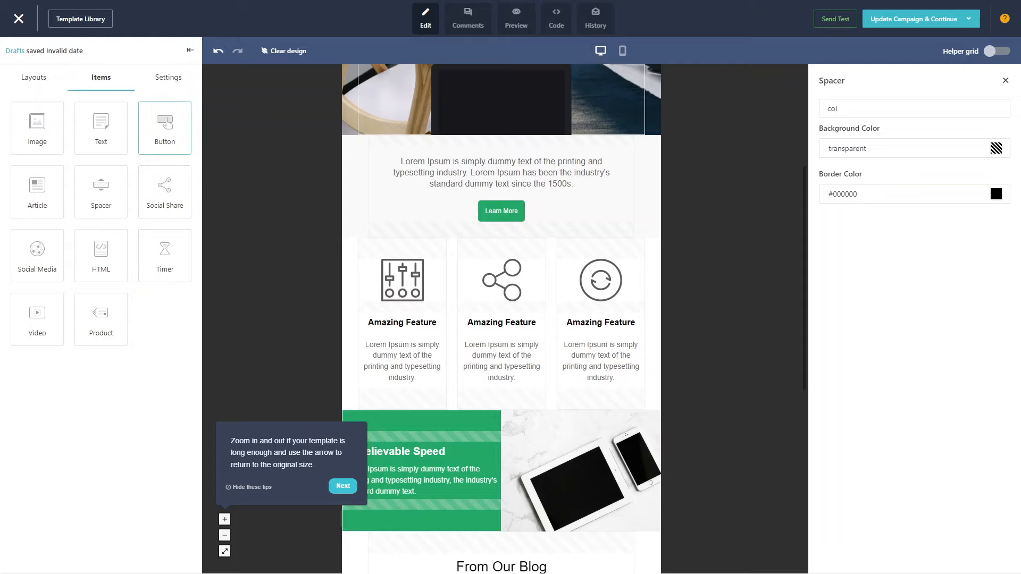
scroll(502, 420, "down", 8)
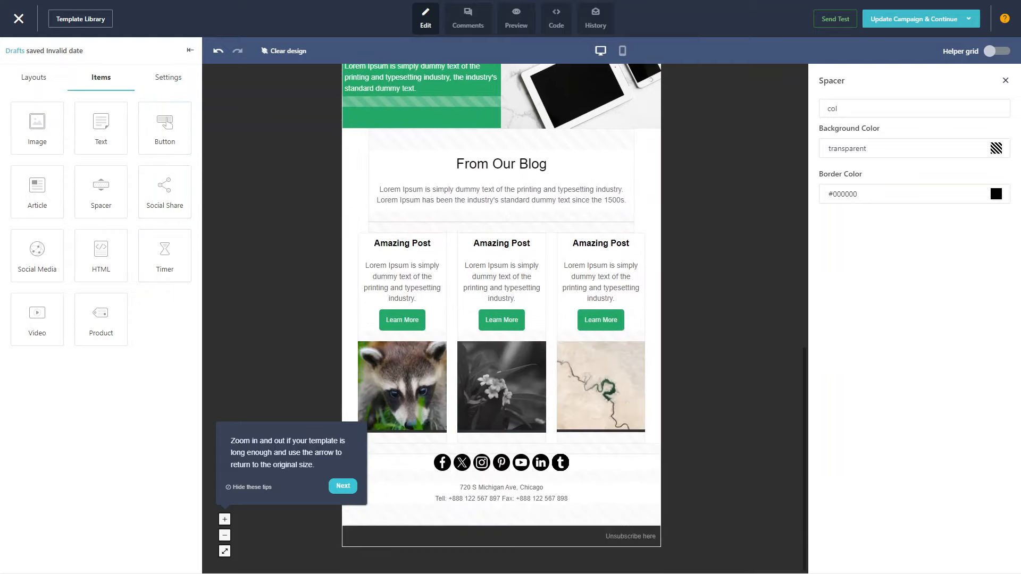
left_click_drag(165, 128, 445, 371)
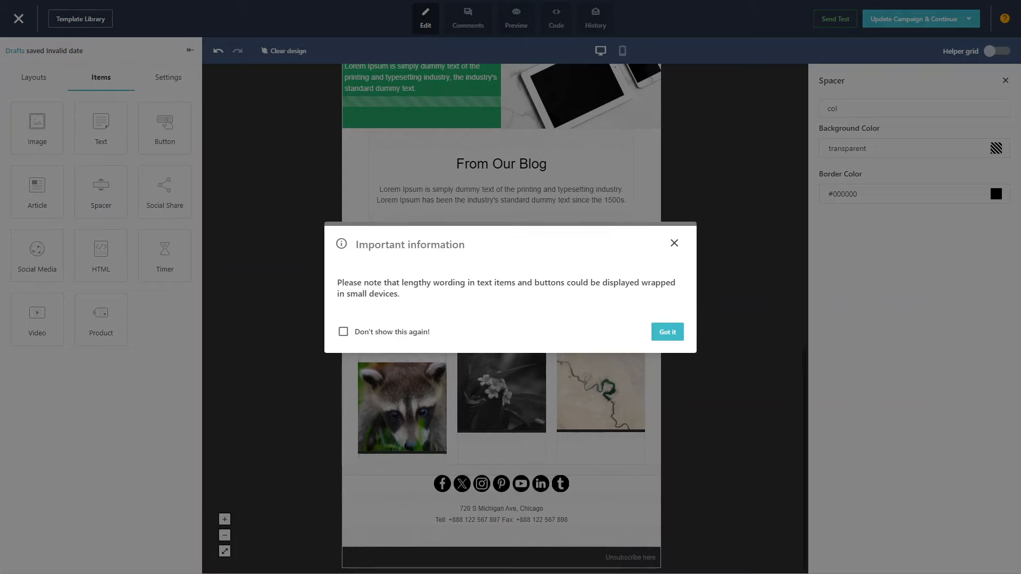
left_click(667, 332)
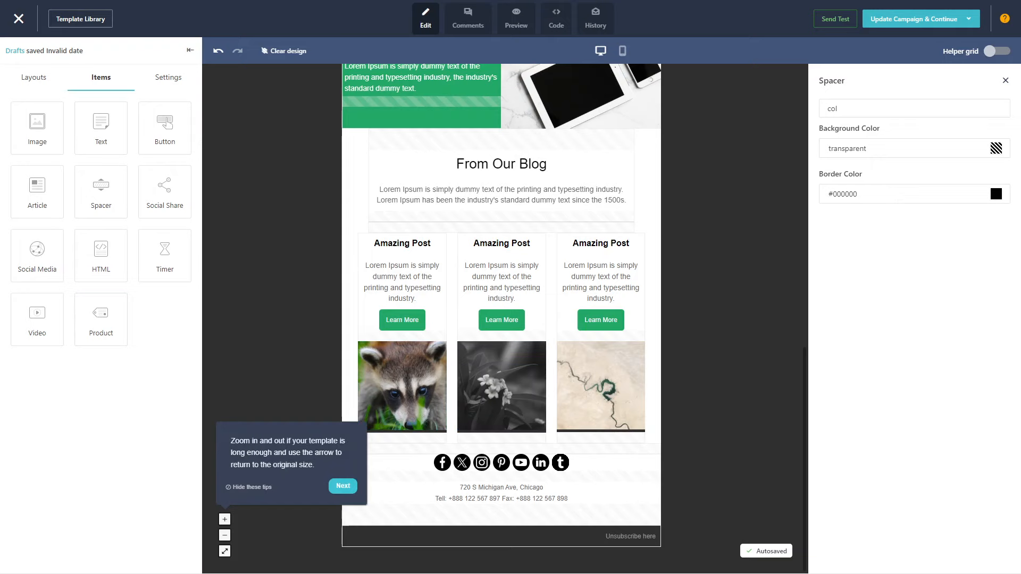
Check how the email design looks in the mobile layout, return to the desktop layout and advance the comments tip
scroll(502, 372, "up", 2)
scroll(501, 367, "up", 10)
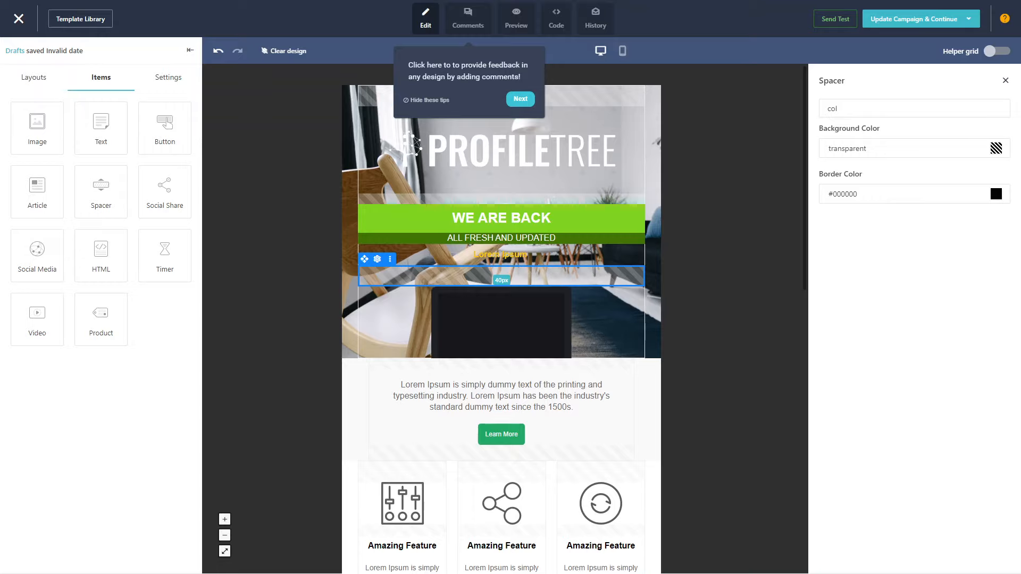
left_click(622, 50)
left_click(667, 338)
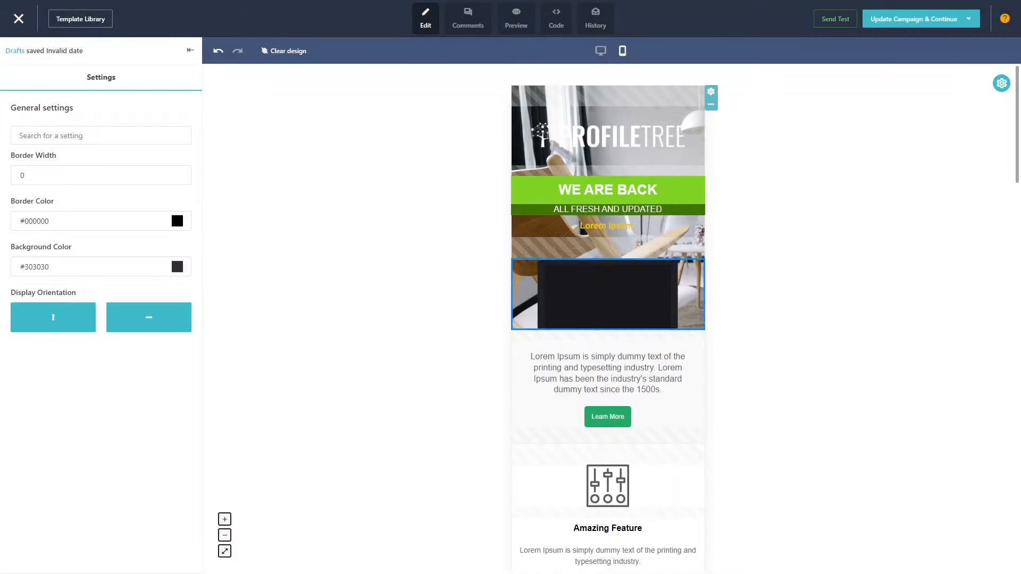
left_click(600, 51)
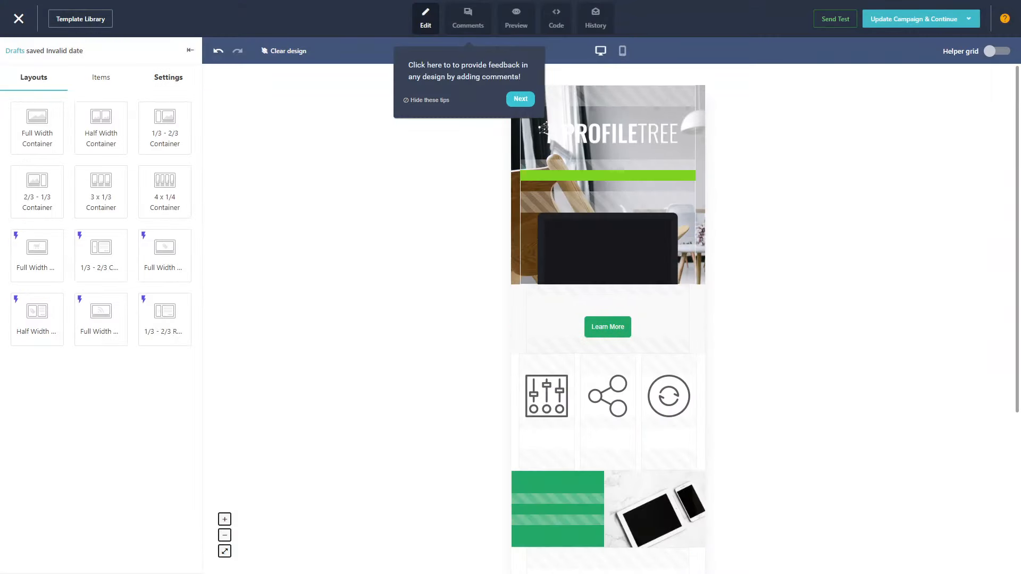
left_click(520, 99)
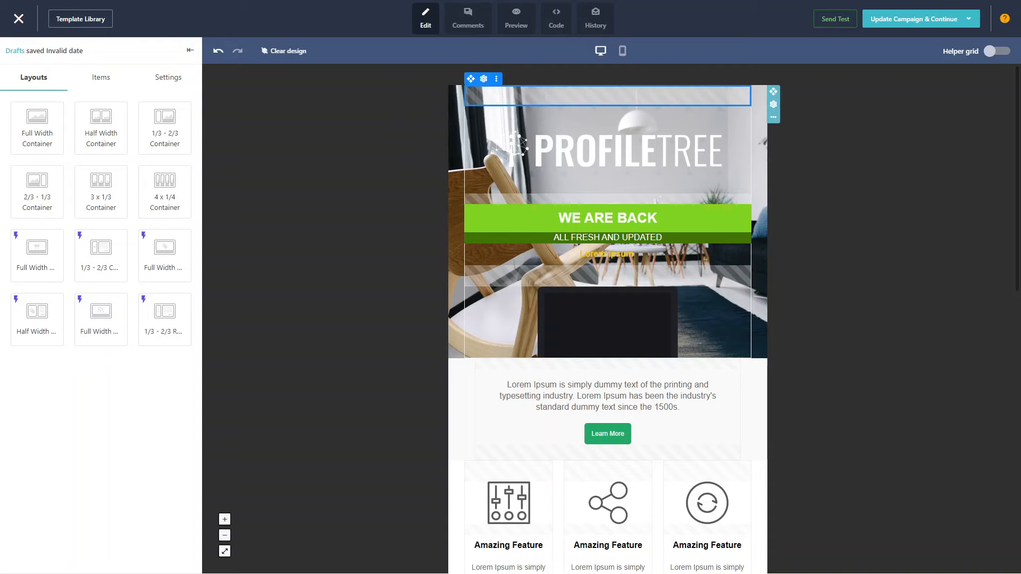
Replace the address line beneath the footer's social icons with "ProfileTree"
scroll(608, 388, "down", 10)
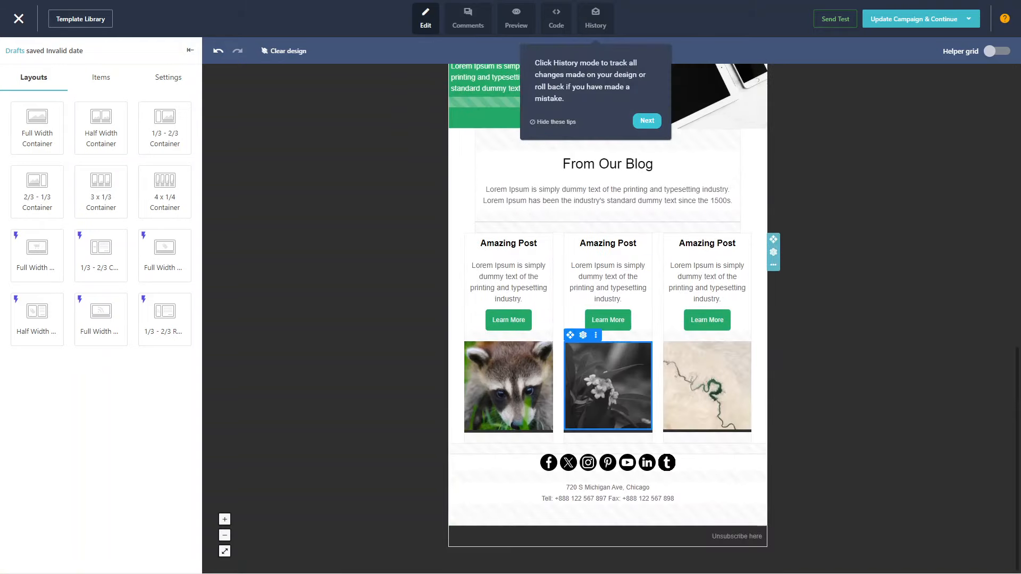
scroll(608, 389, "up", 1)
scroll(608, 388, "down", 1)
left_click(600, 487)
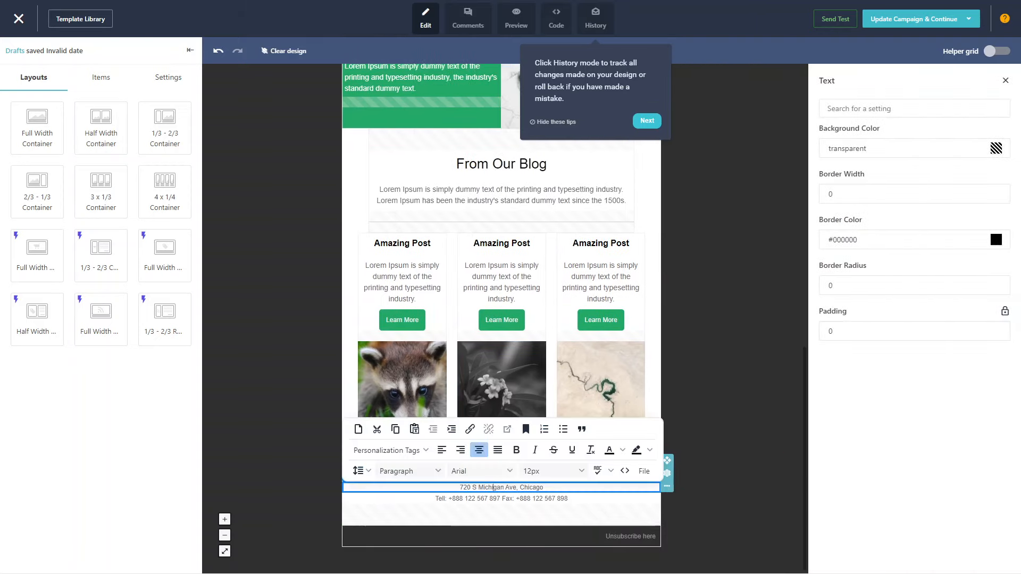
left_click(502, 499)
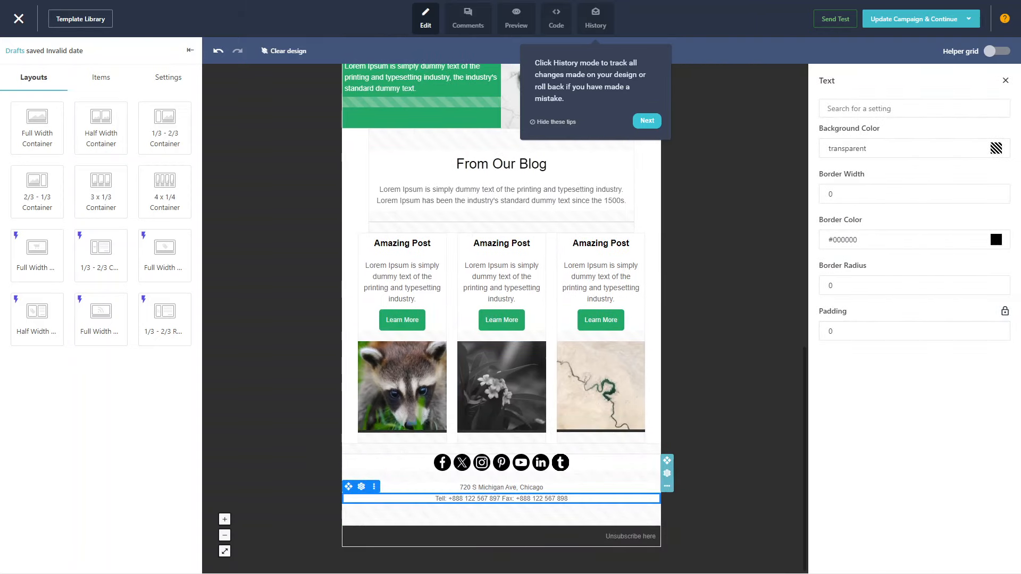
triple_click(501, 487)
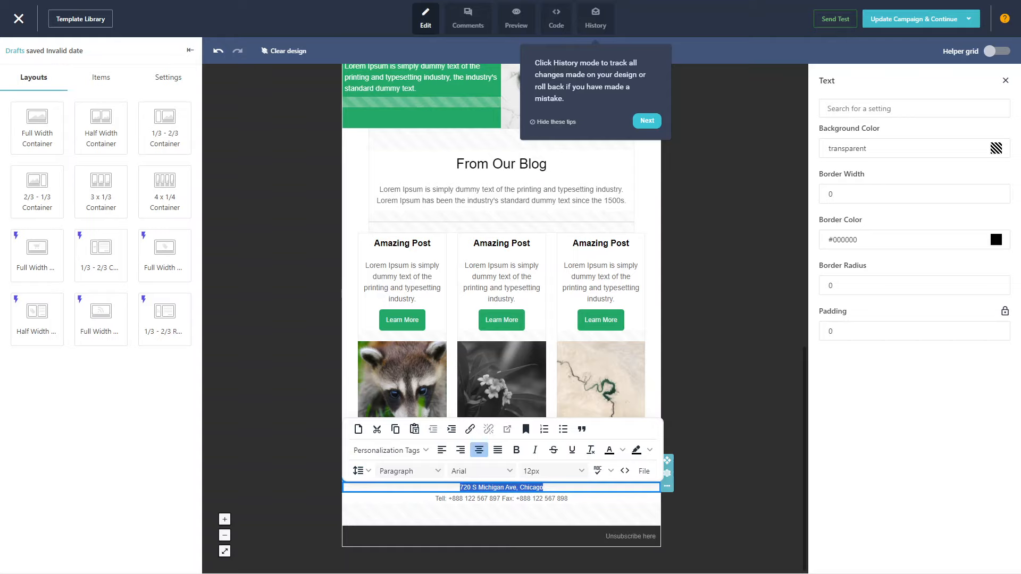
type("ProfileTree")
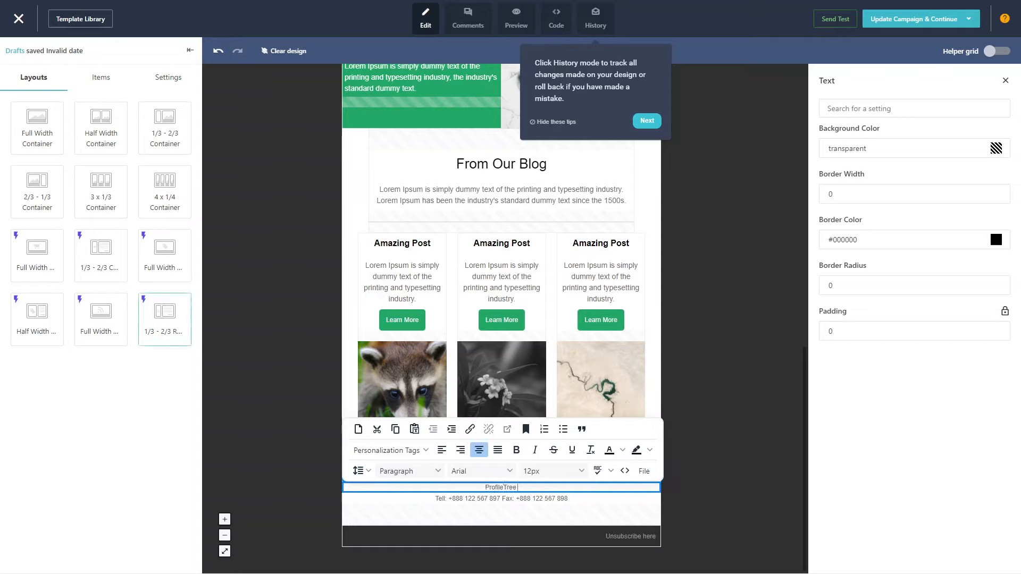
left_click(171, 323)
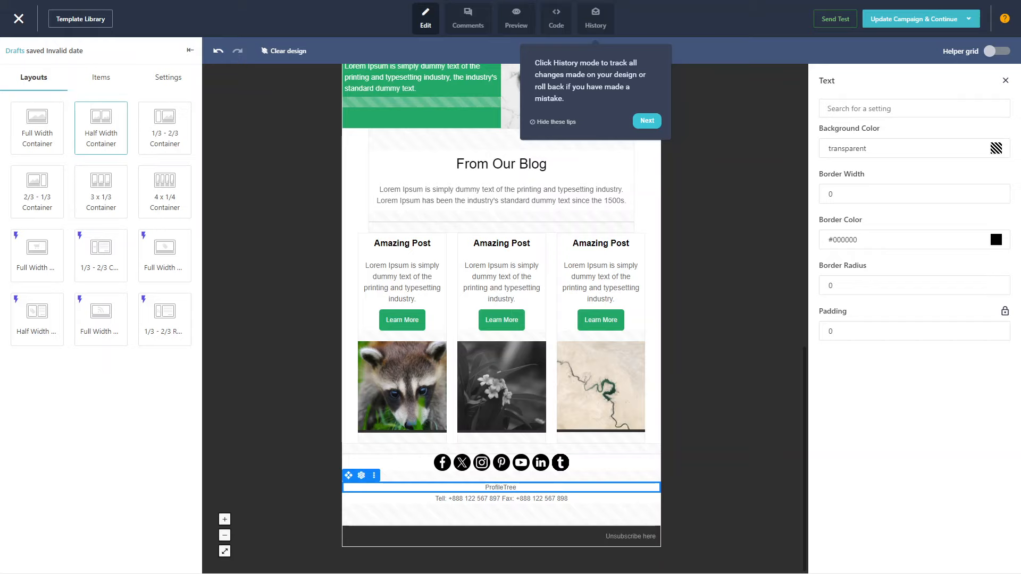
Insert a Half Width Container between the blog posts and the footer's social icons
left_click_drag(101, 127, 500, 450)
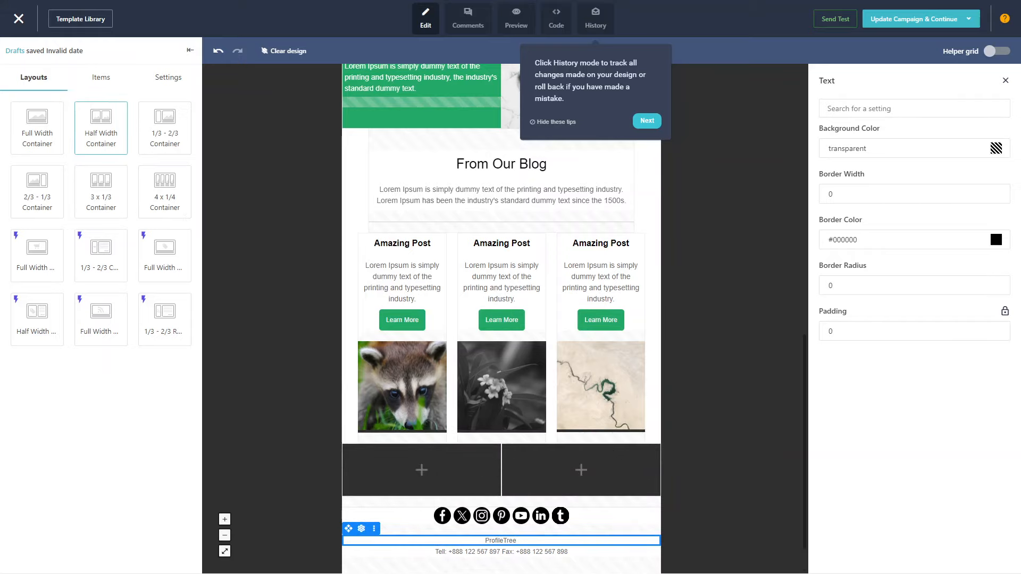
scroll(500, 425, "down", 1)
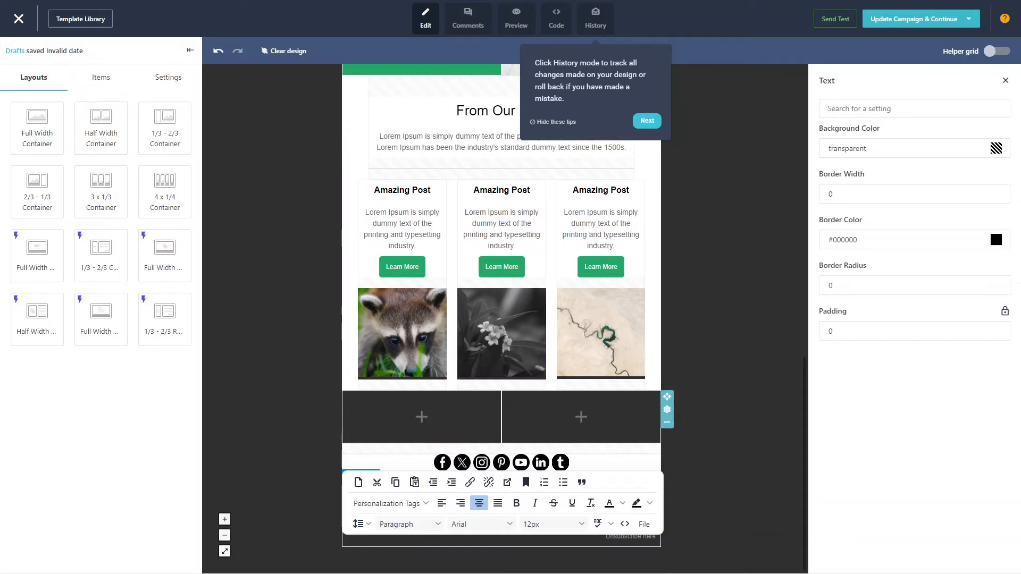
Try to place a text block below the raccoon image in the first blog post column
left_click(101, 77)
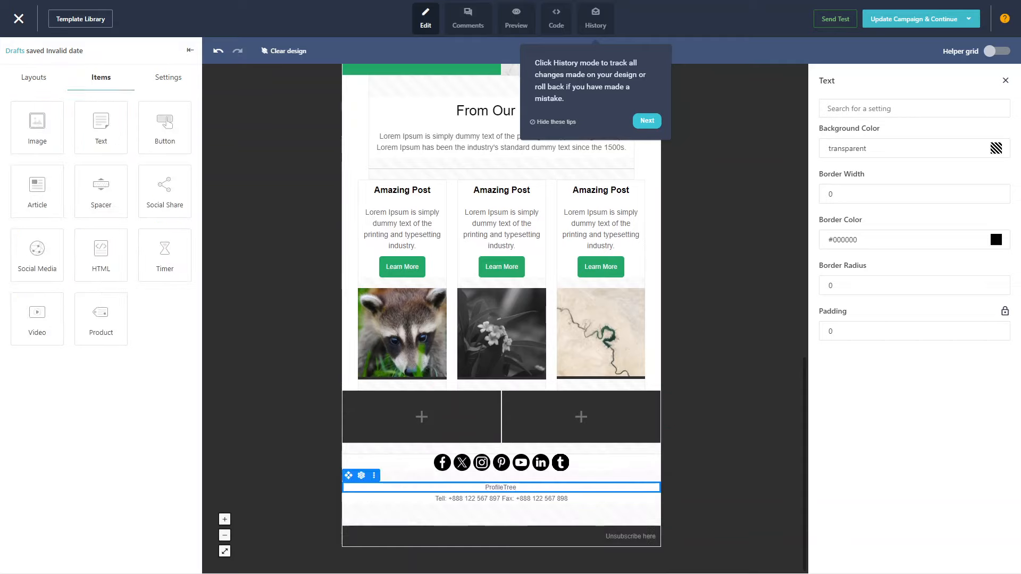
left_click_drag(101, 127, 402, 389)
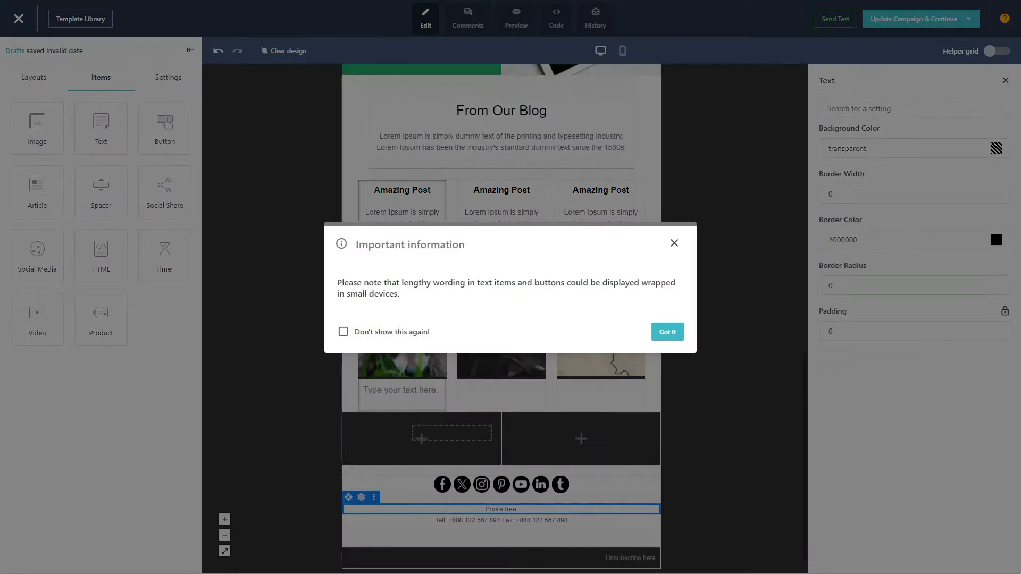
left_click(668, 332)
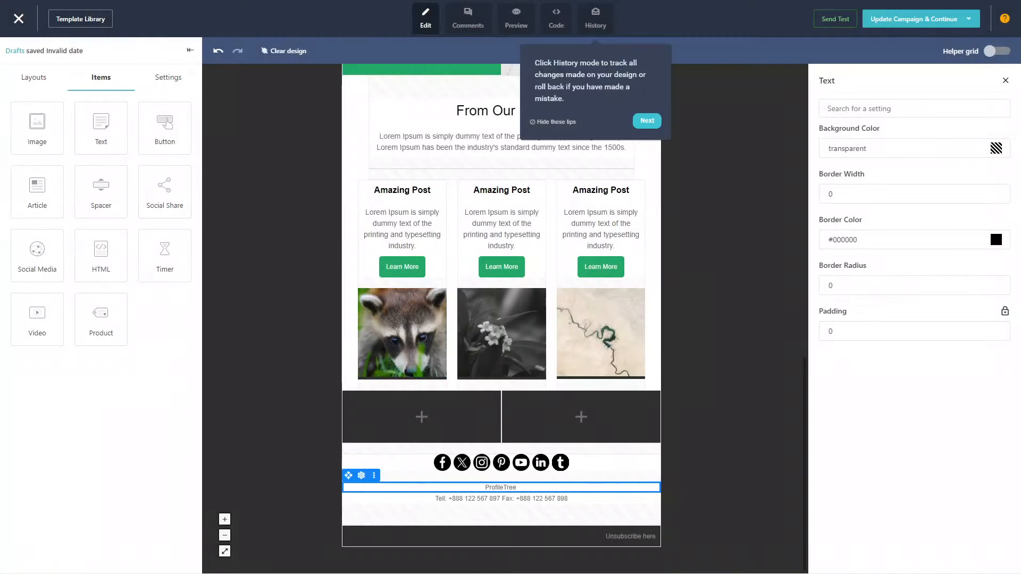
left_click_drag(101, 128, 402, 390)
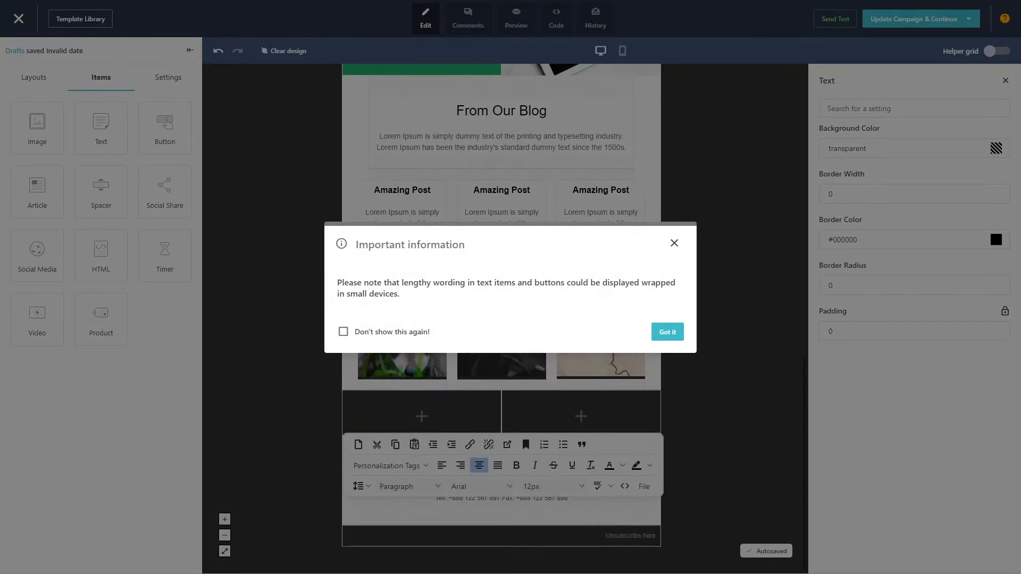
left_click(667, 332)
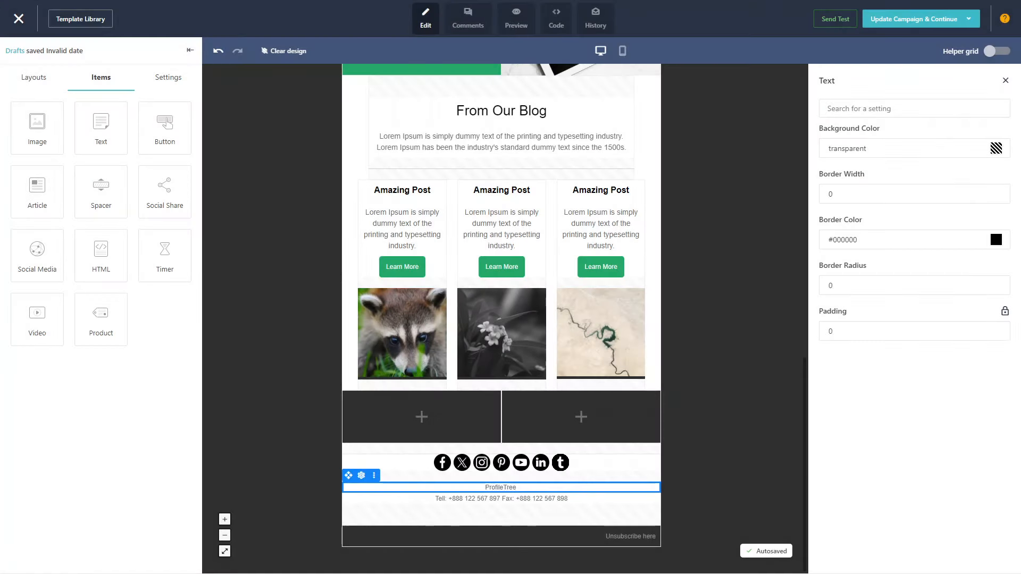
Add a text block with an image block below it in the first column of the new two-column container
left_click_drag(109, 123, 422, 407)
left_click_drag(38, 127, 419, 516)
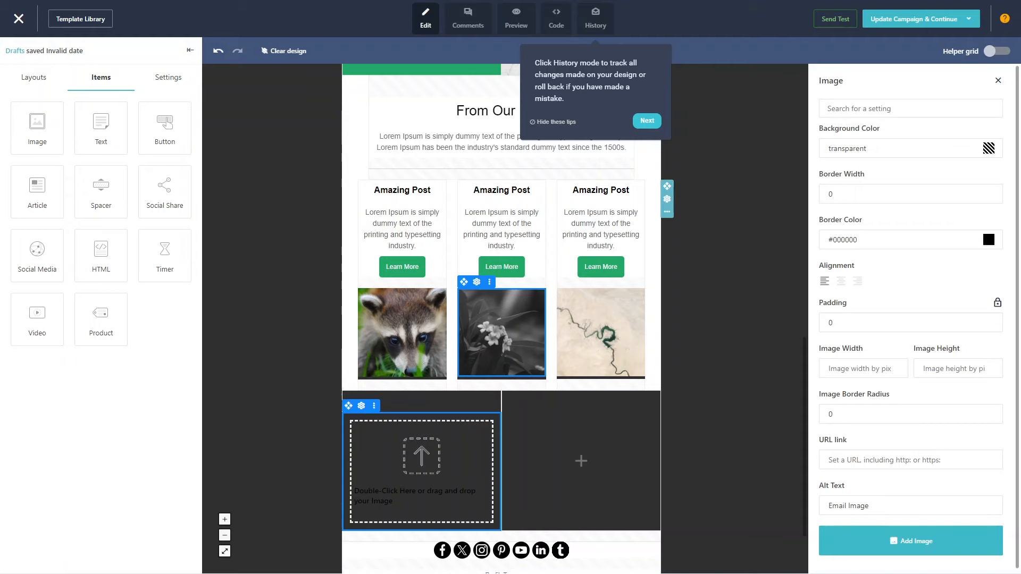
Look through the design's history and its HTML code, closing the history tip, and return to editing
scroll(501, 333, "up", 10)
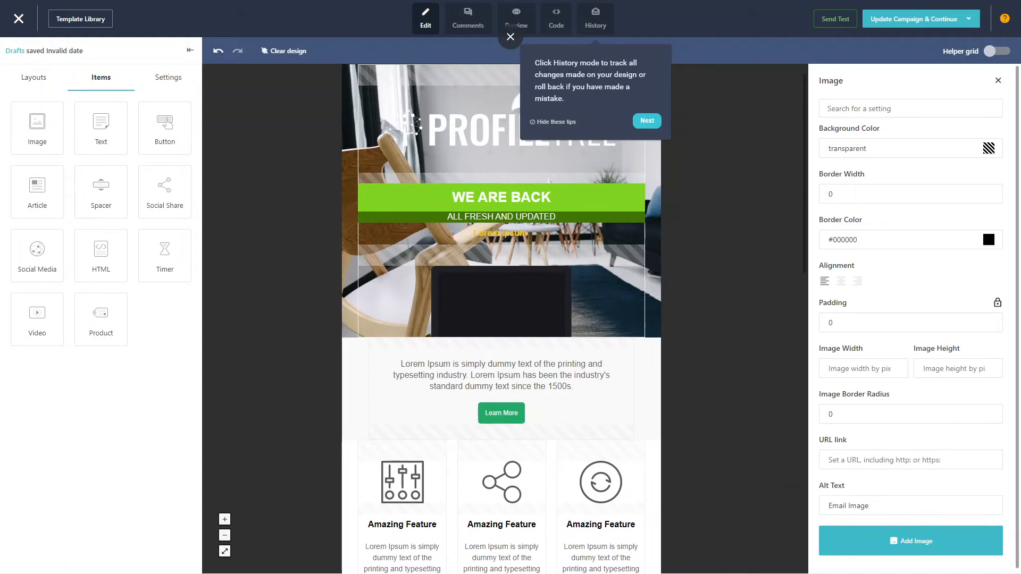
left_click(595, 19)
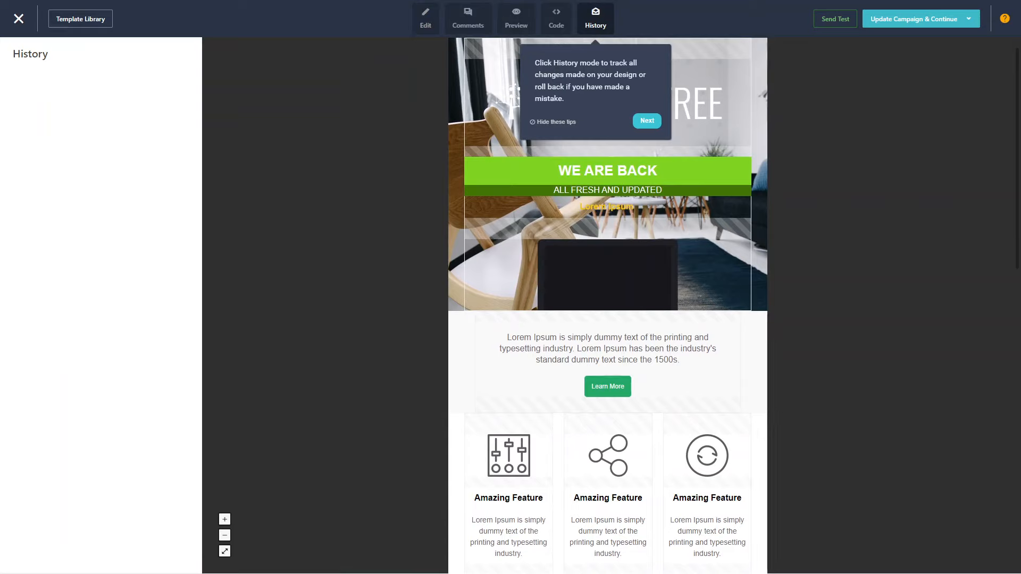
left_click(647, 122)
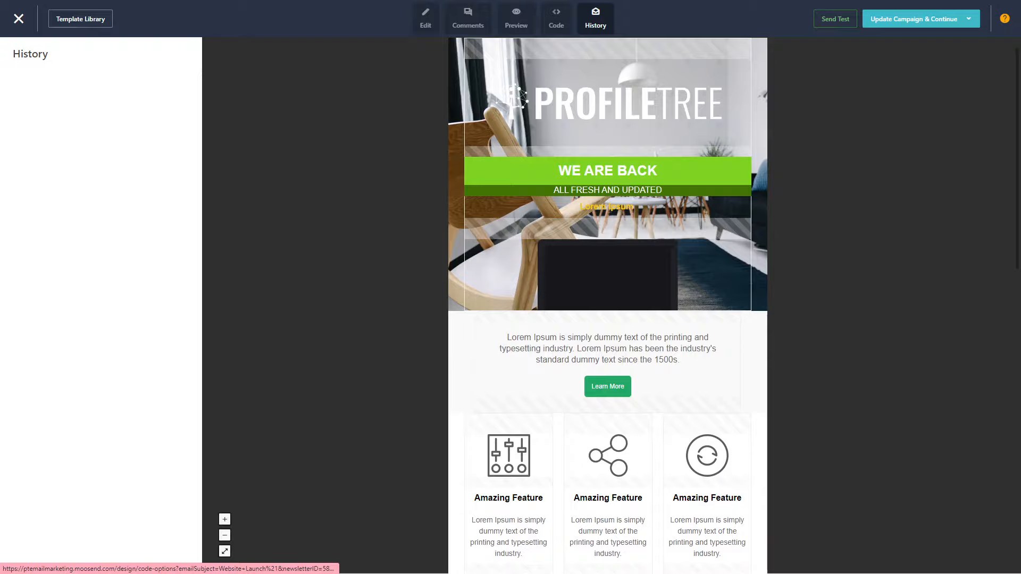
left_click(556, 18)
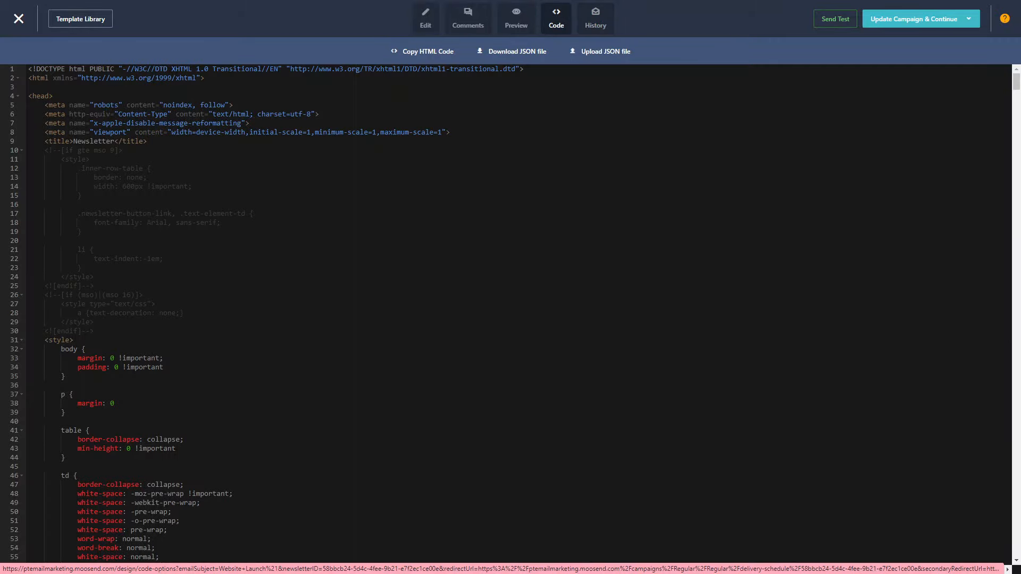
scroll(510, 314, "down", 20)
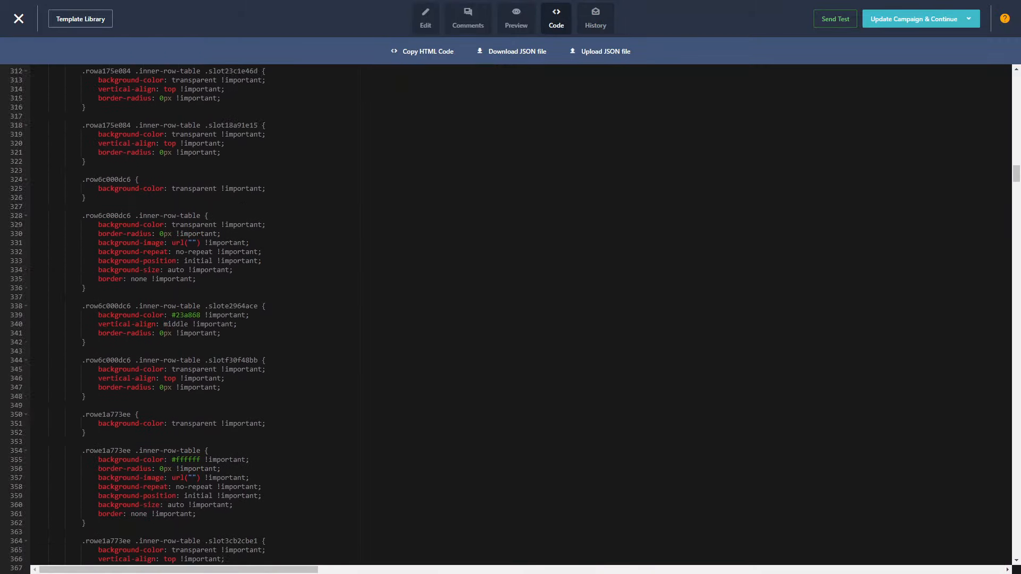
scroll(511, 313, "up", 6)
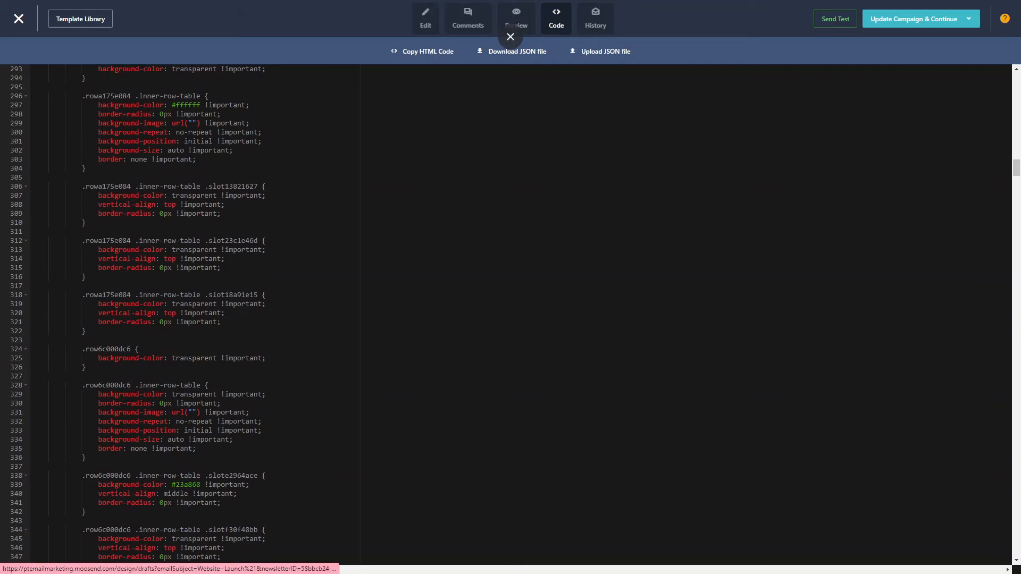
left_click(595, 19)
left_click(425, 19)
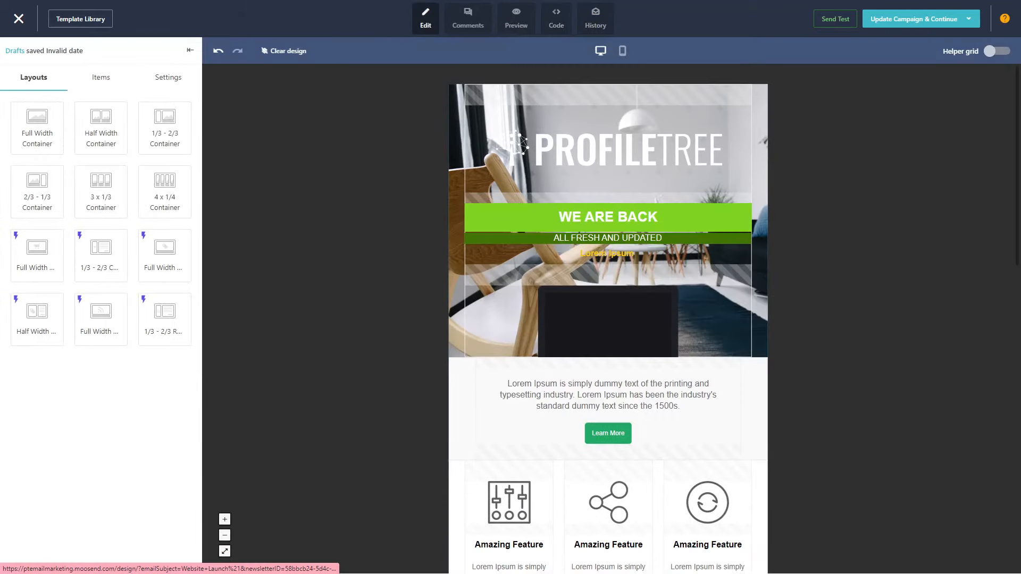
Preview the email in the mobile and desktop sizes and return to editing the design
left_click(516, 19)
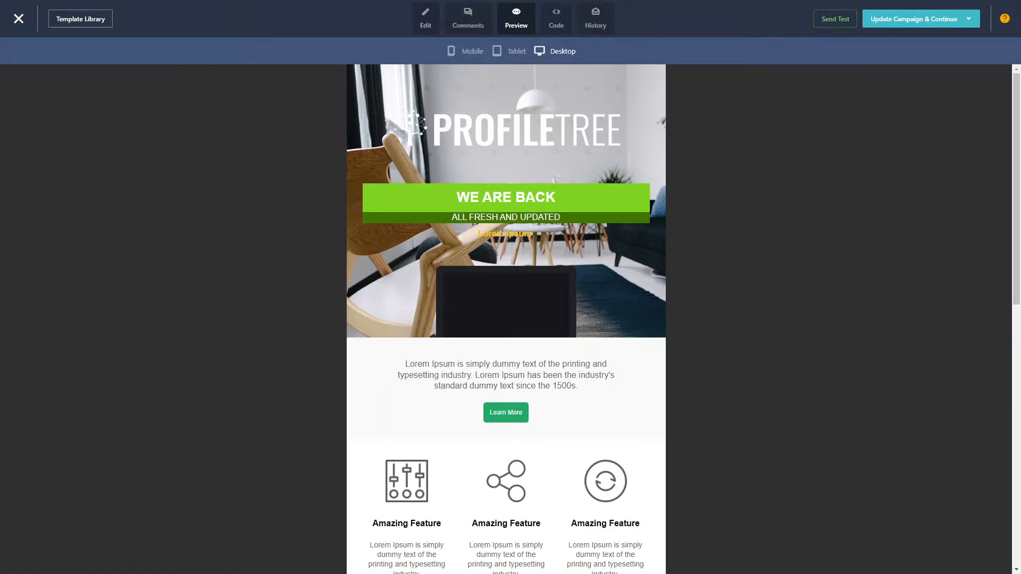
left_click(509, 51)
left_click(465, 51)
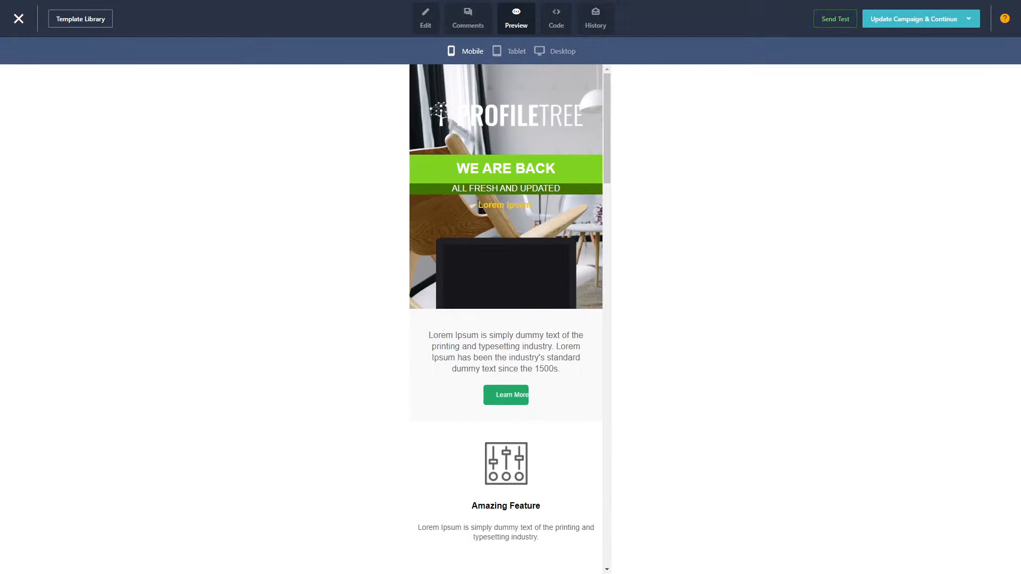
left_click(555, 51)
left_click(510, 25)
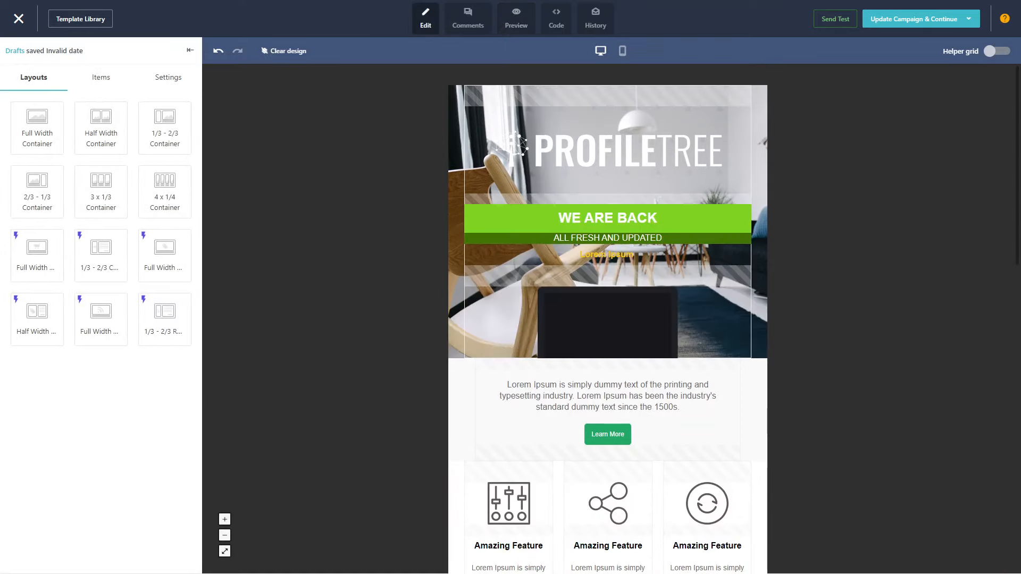
Look through the email's general settings and expand the Spacer settings
left_click(168, 77)
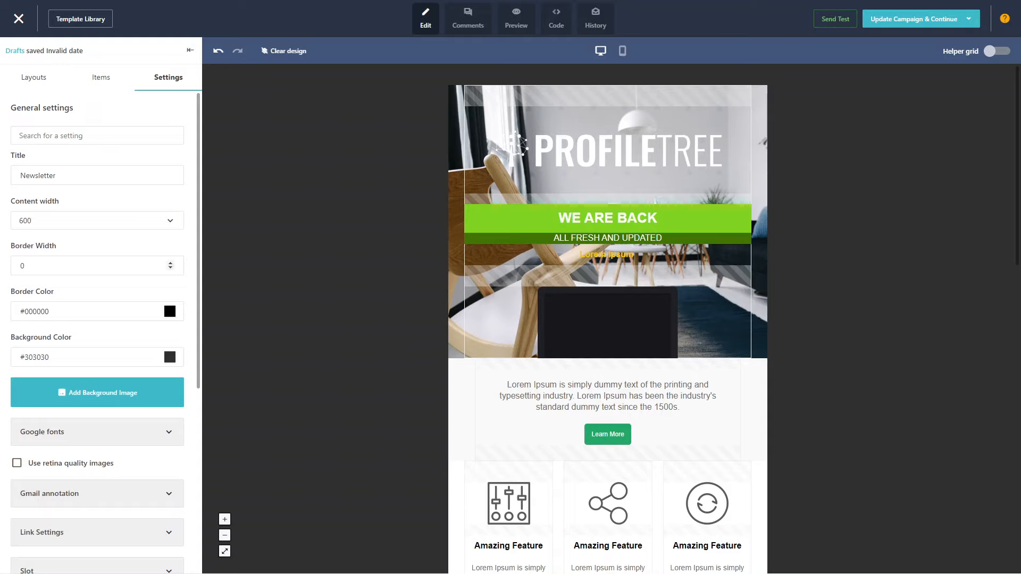
scroll(97, 319, "down", 3)
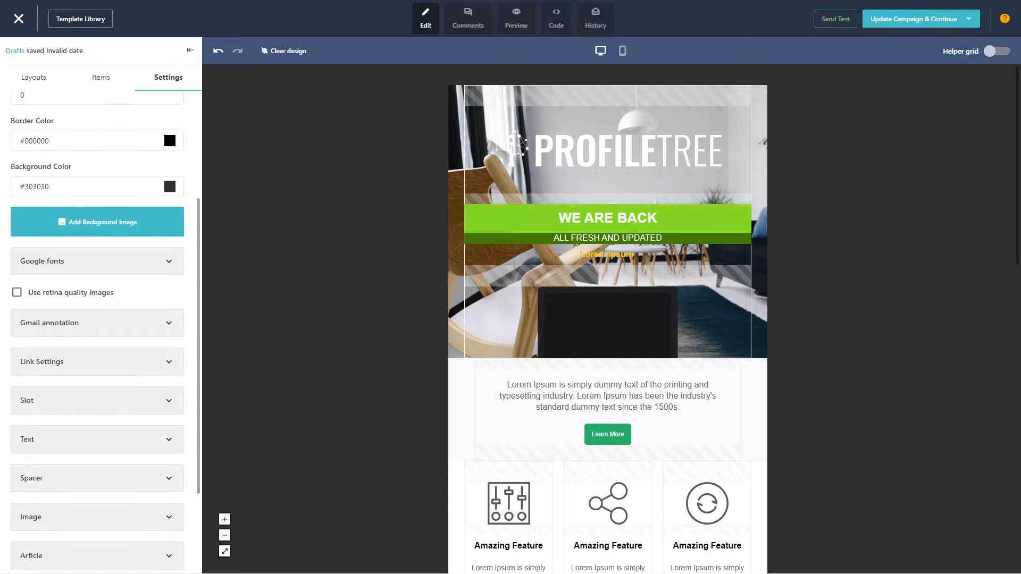
scroll(98, 319, "down", 2)
left_click(97, 348)
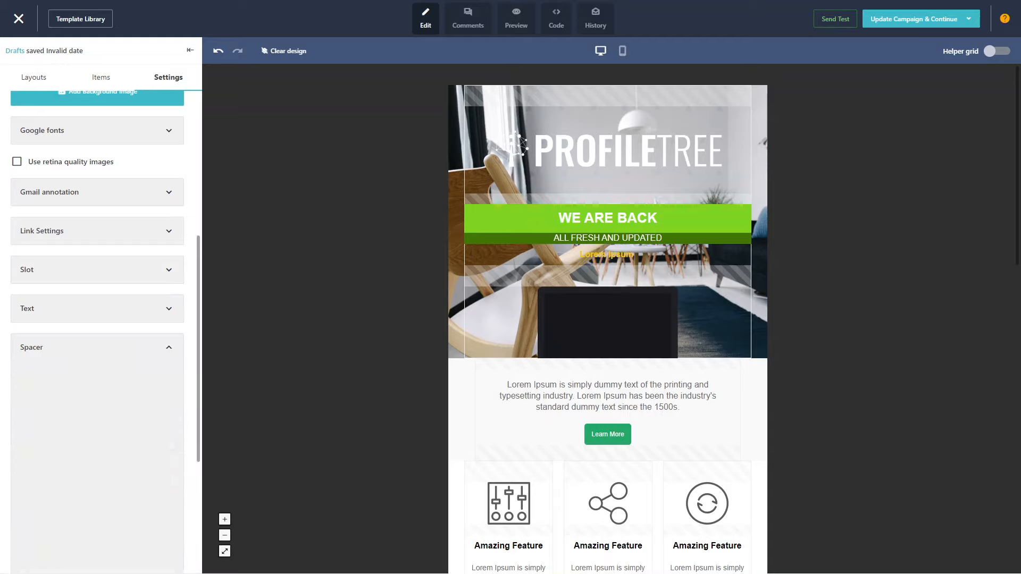
Collapse the Spacer settings and return to the list of content items
left_click(97, 348)
scroll(97, 348, "up", 6)
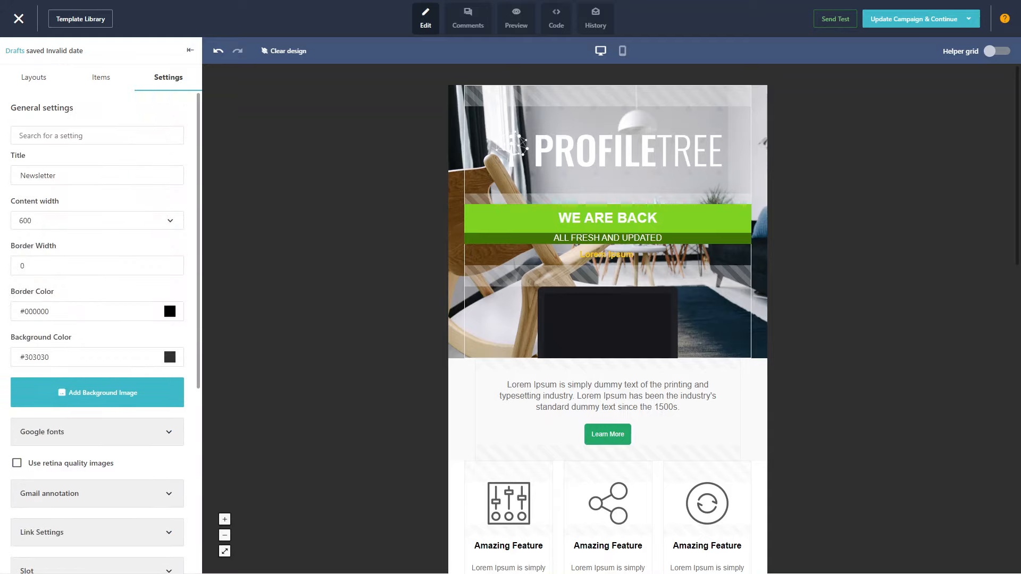
left_click(101, 78)
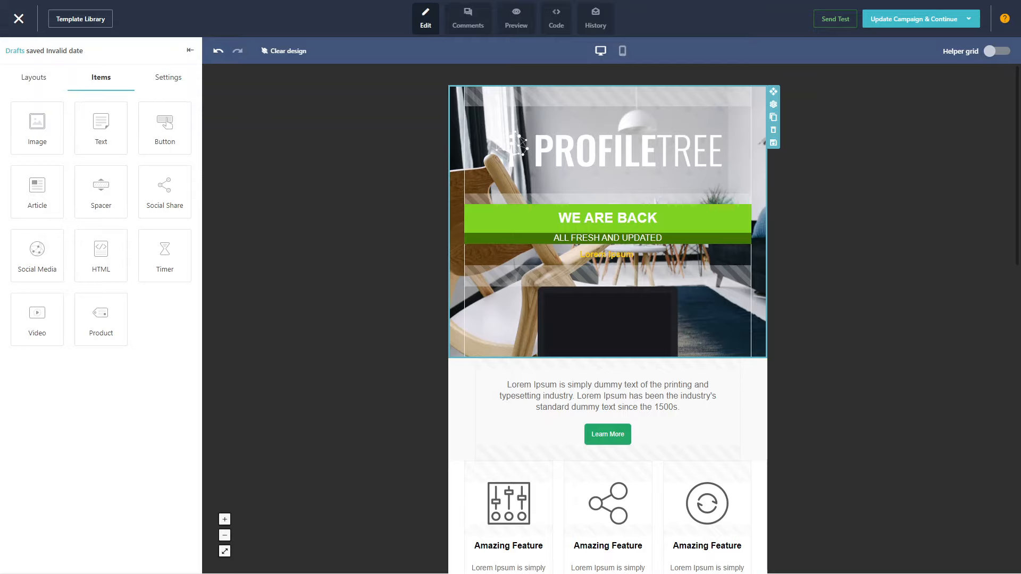
Turn on the helper grid and look through the add-item and add-layout slots down the email, comparing the design with the grid off
left_click(997, 51)
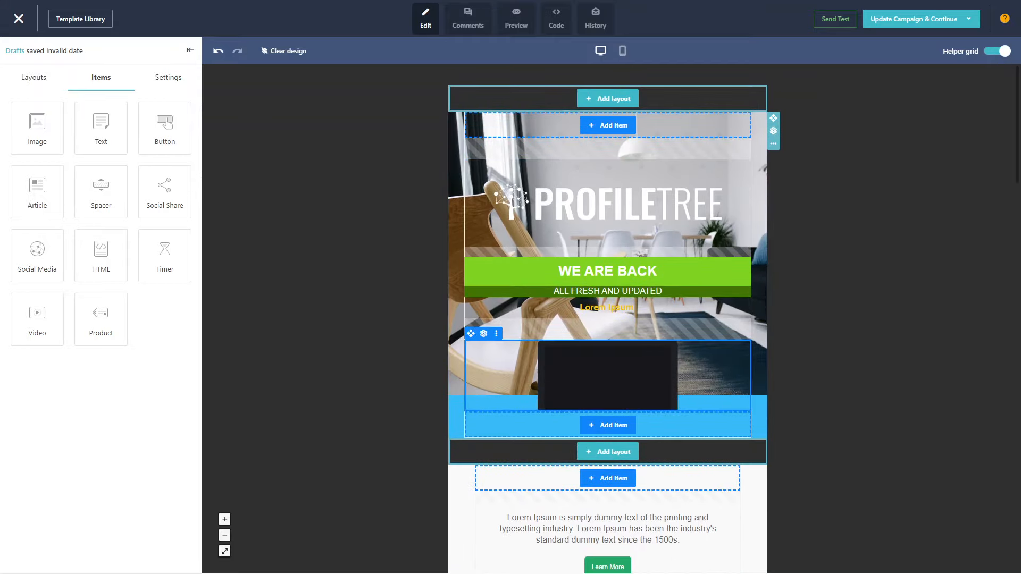
scroll(608, 319, "down", 10)
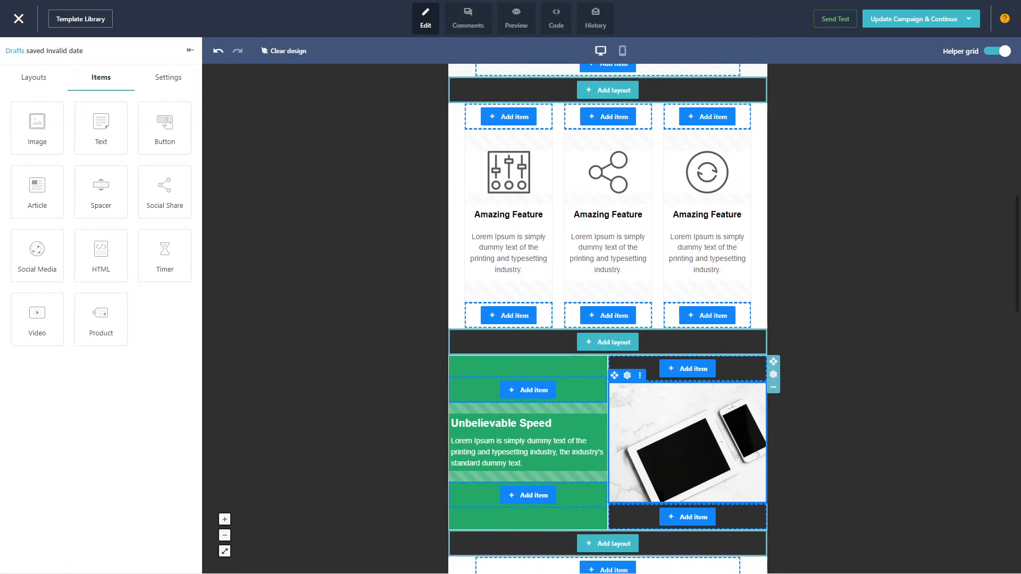
scroll(608, 319, "up", 8)
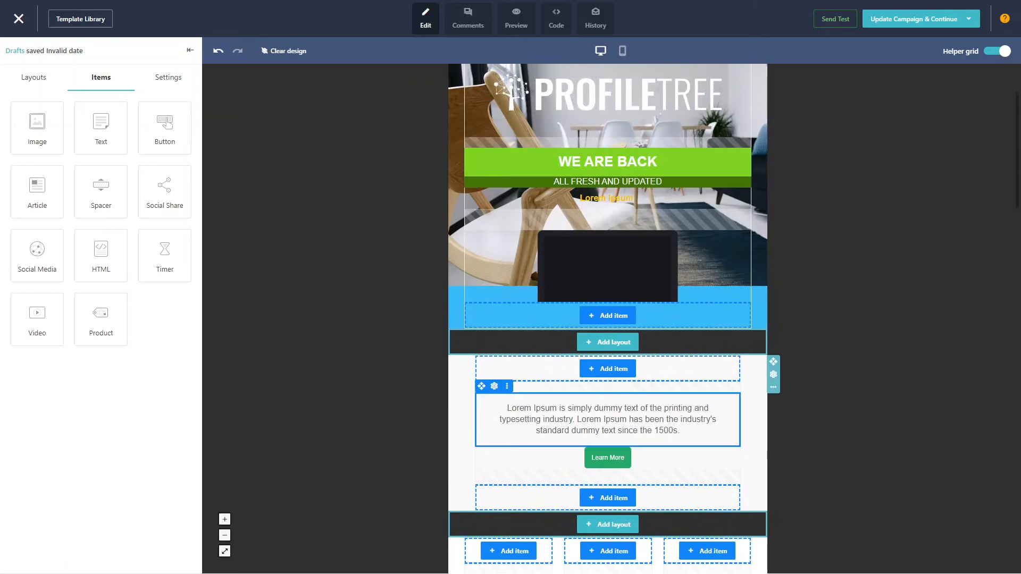
scroll(608, 319, "down", 5)
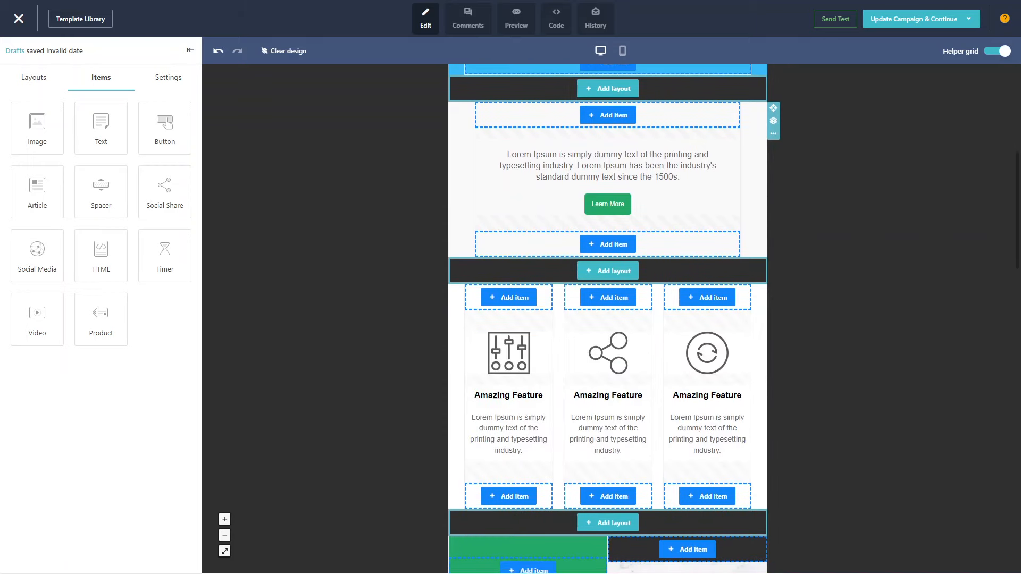
scroll(608, 319, "down", 6)
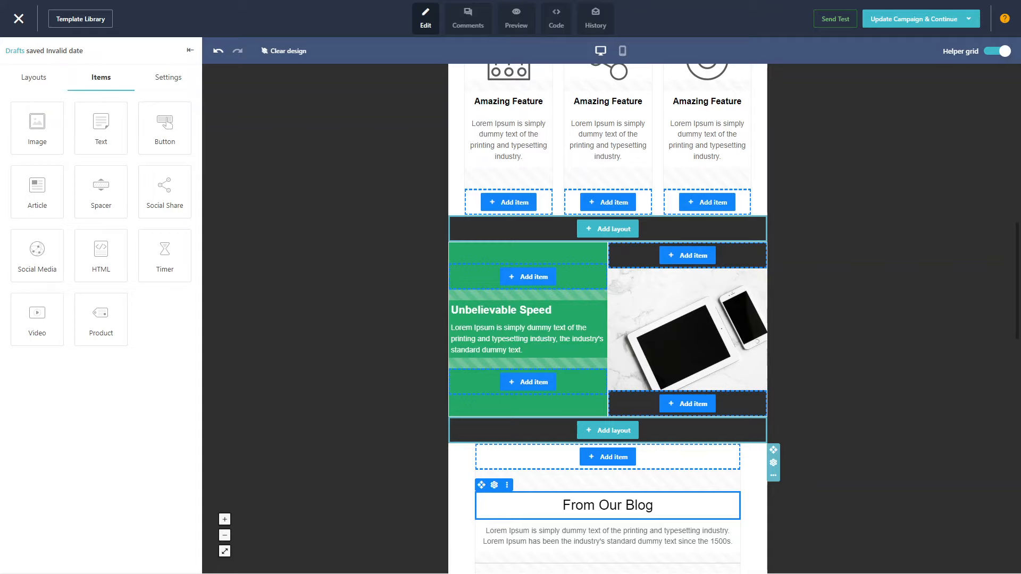
left_click(997, 52)
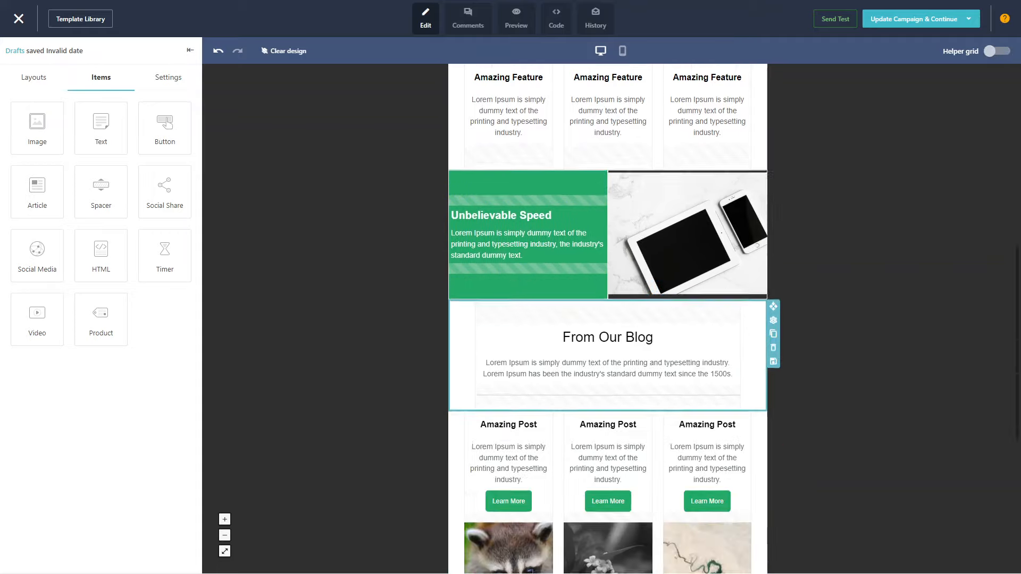
left_click(997, 51)
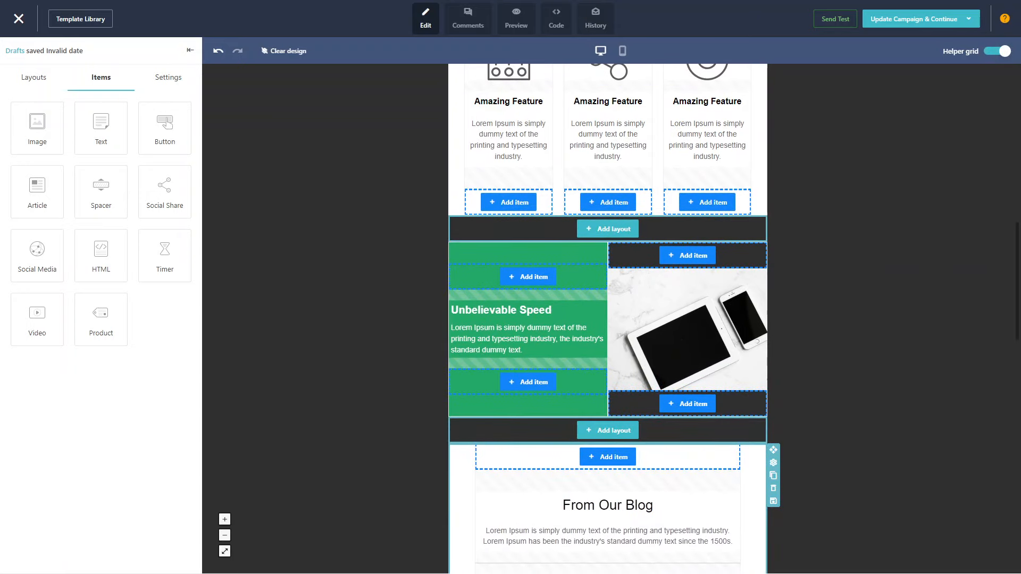
Remove the two-column layout with the empty image block below the blog posts, with "Don't show this again!" ticked for the confirmation
scroll(774, 488, "down", 4)
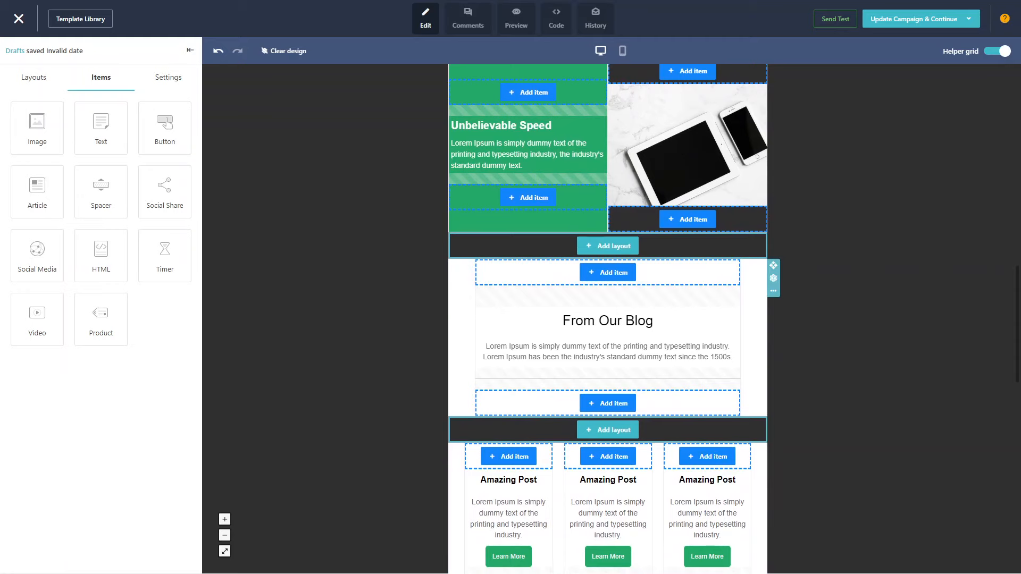
scroll(608, 319, "down", 8)
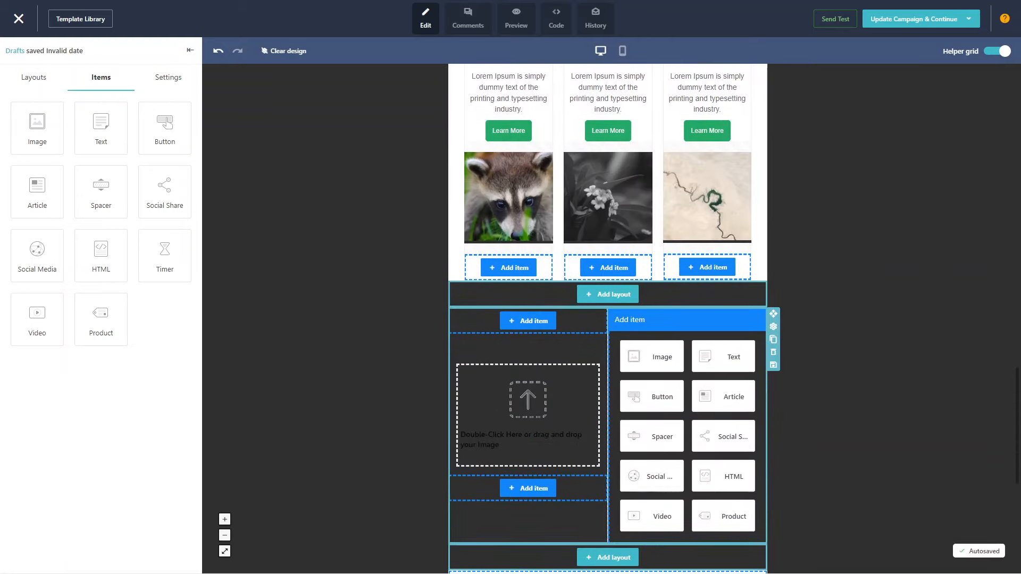
left_click(773, 352)
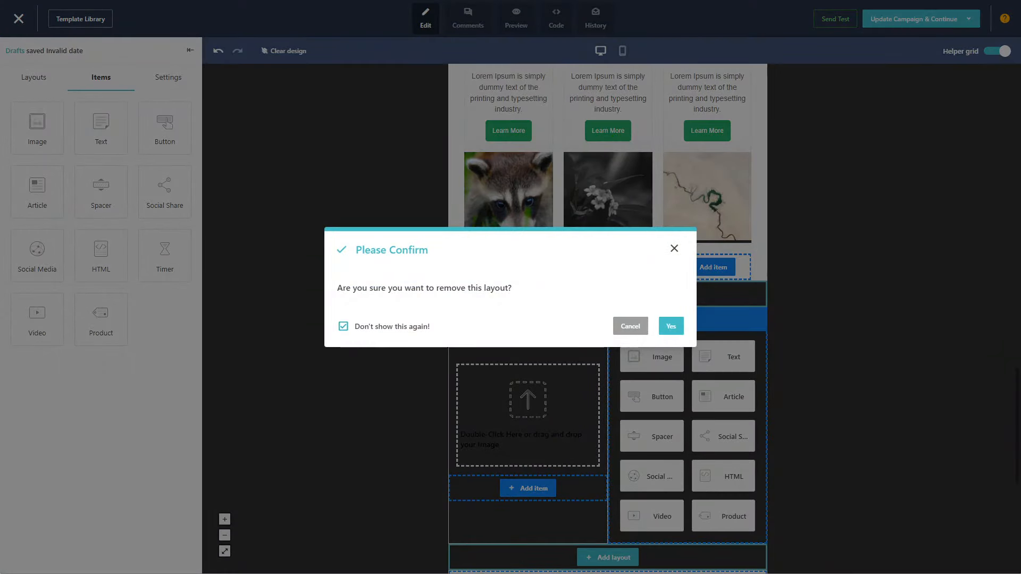
left_click(672, 326)
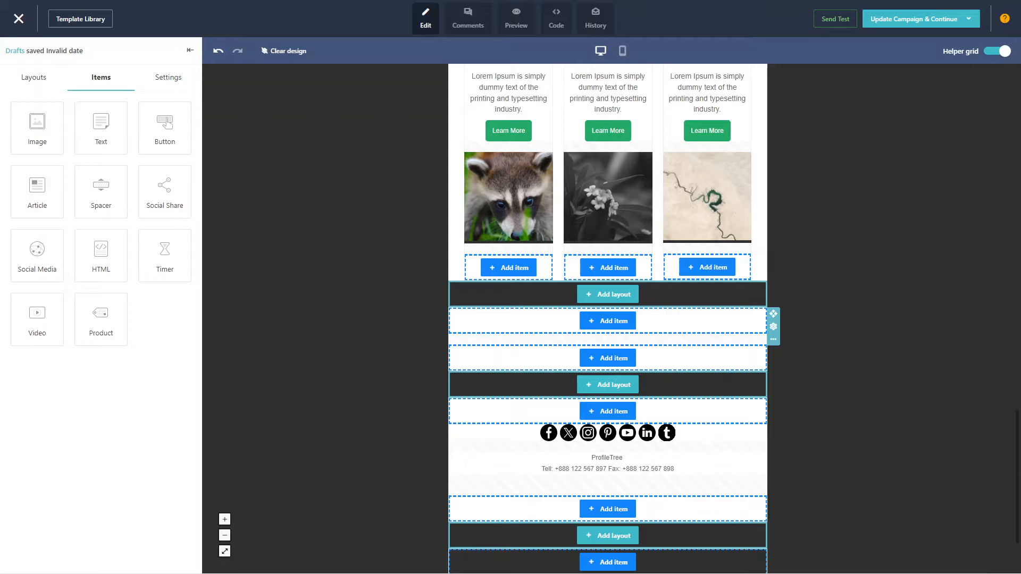
Duplicate the "Unbelievable Speed" layout and delete the extra copy
scroll(672, 356, "up", 13)
scroll(673, 356, "down", 3)
scroll(672, 356, "up", 3)
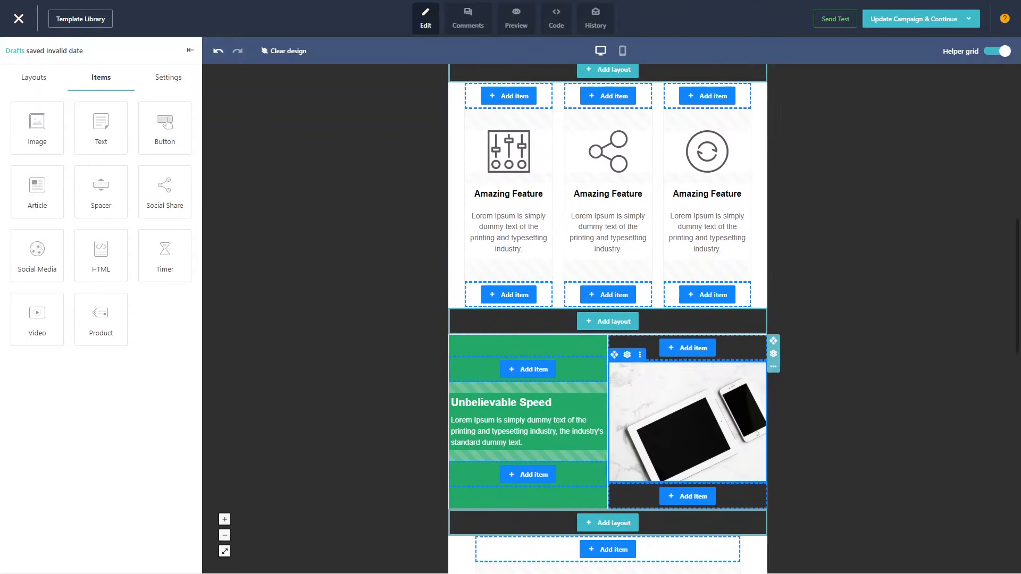
left_click(773, 367)
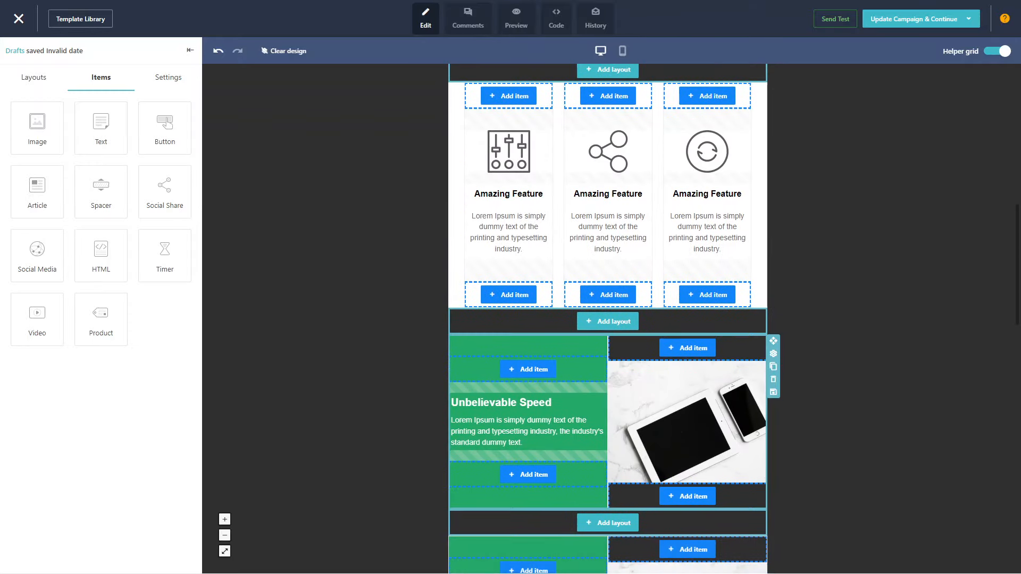
left_click(773, 379)
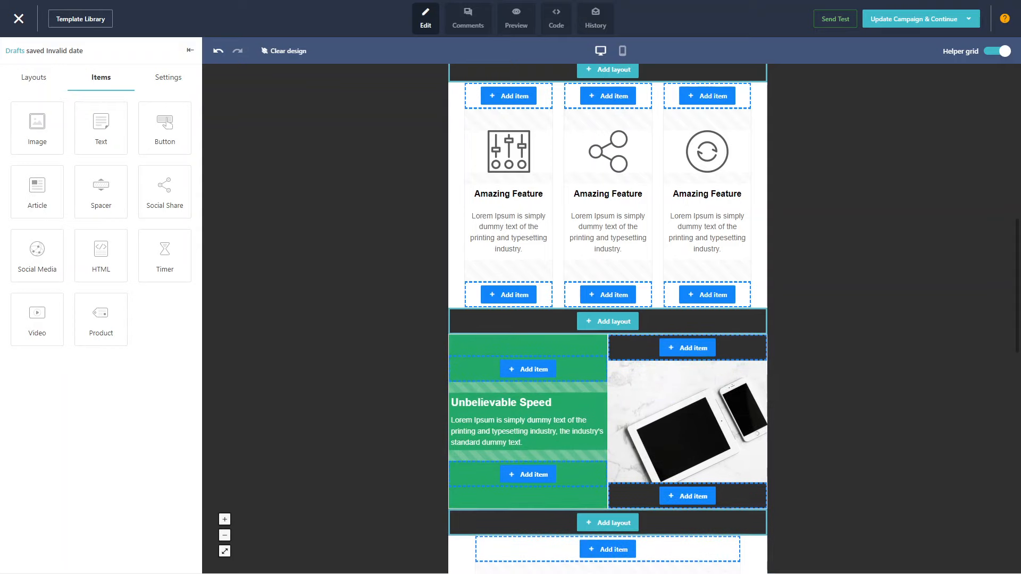
Look at the test email form without sending, preview the email in desktop size and return to editing
scroll(608, 319, "up", 10)
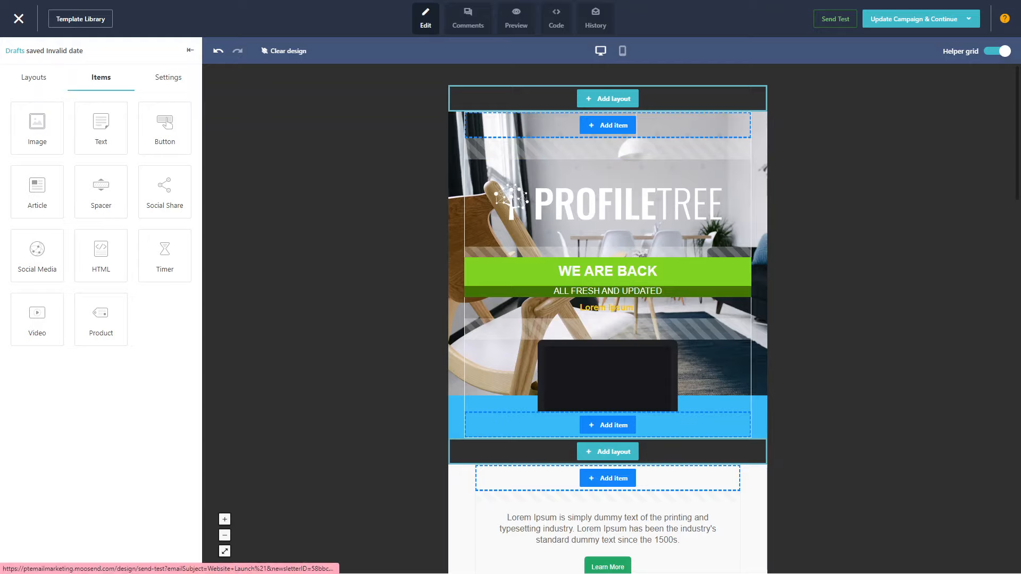
left_click(835, 18)
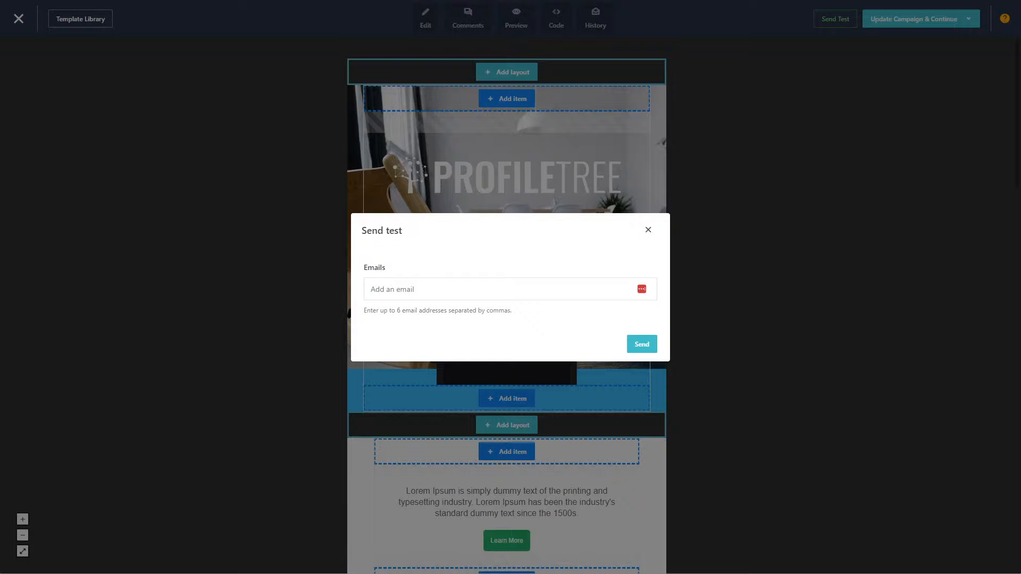
left_click(648, 230)
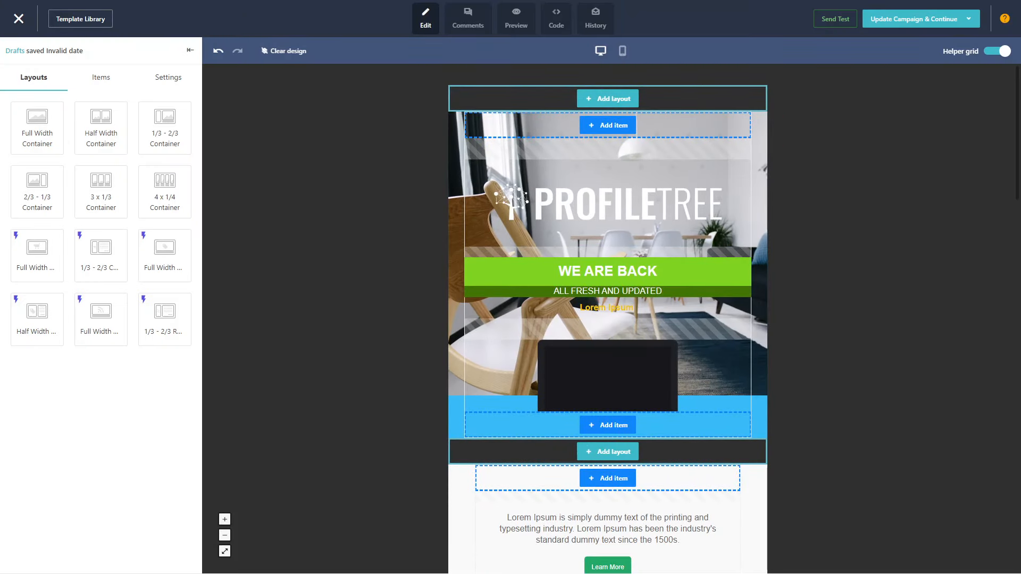
left_click(516, 18)
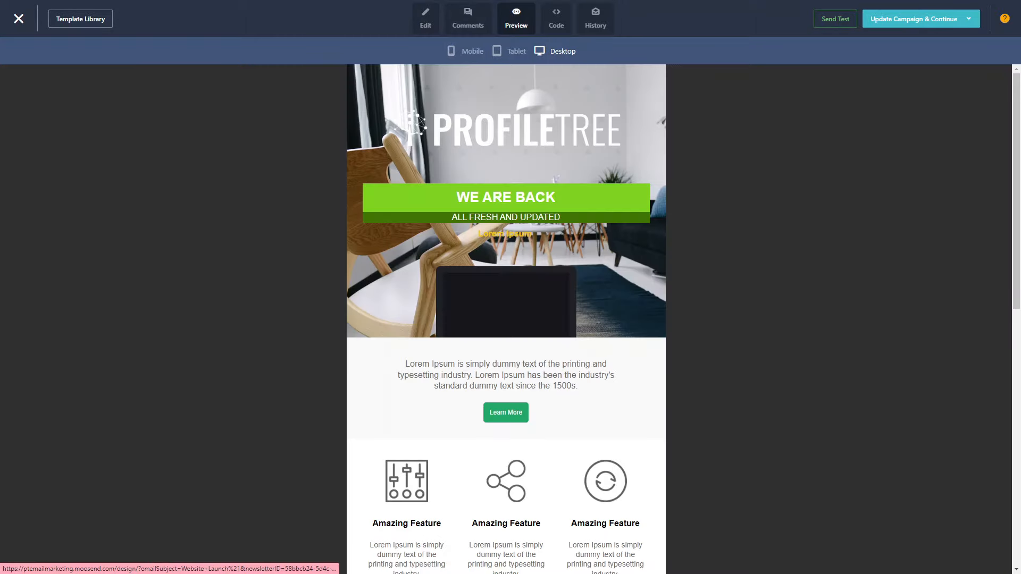
left_click(425, 19)
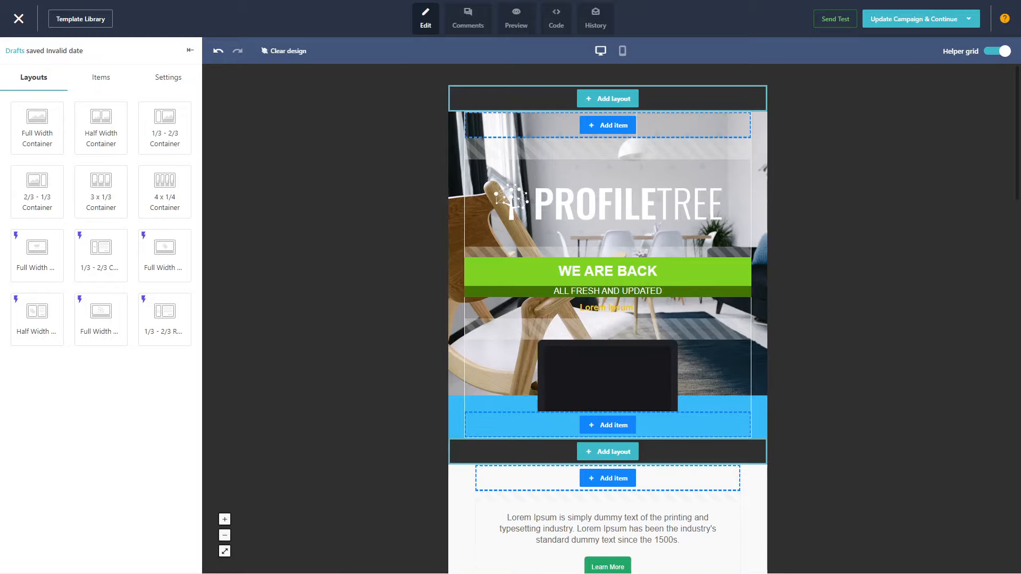
Look over the finished design, update the campaign with it and continue to the delivery scheduling
scroll(608, 319, "down", 10)
scroll(608, 319, "down", 12)
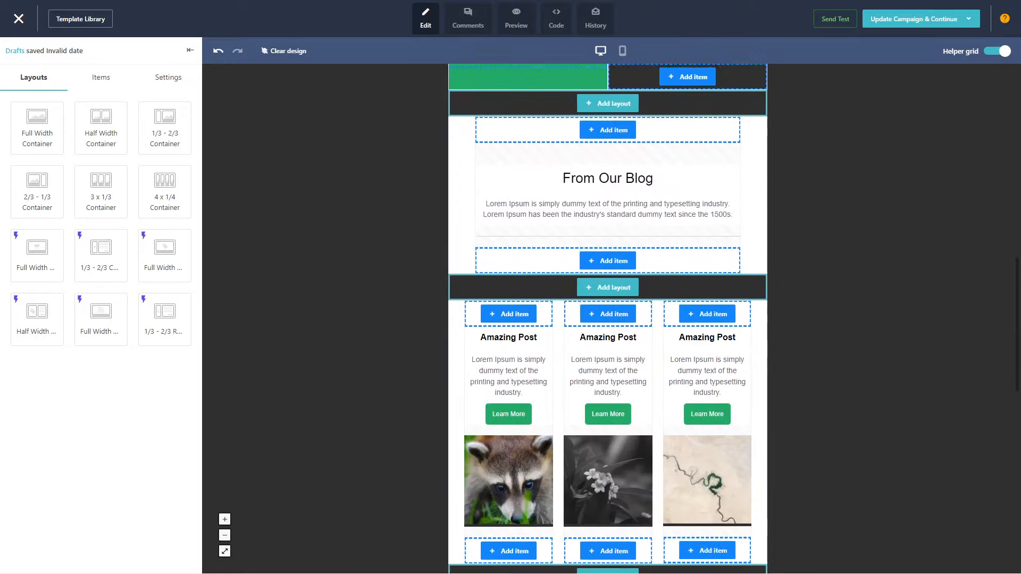
scroll(608, 319, "up", 11)
scroll(608, 319, "up", 10)
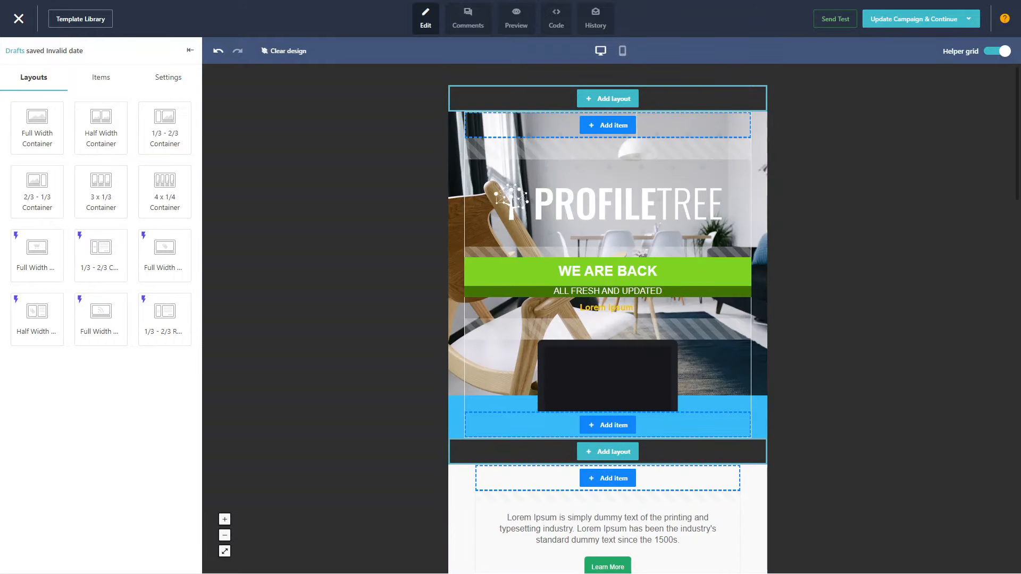
left_click(920, 19)
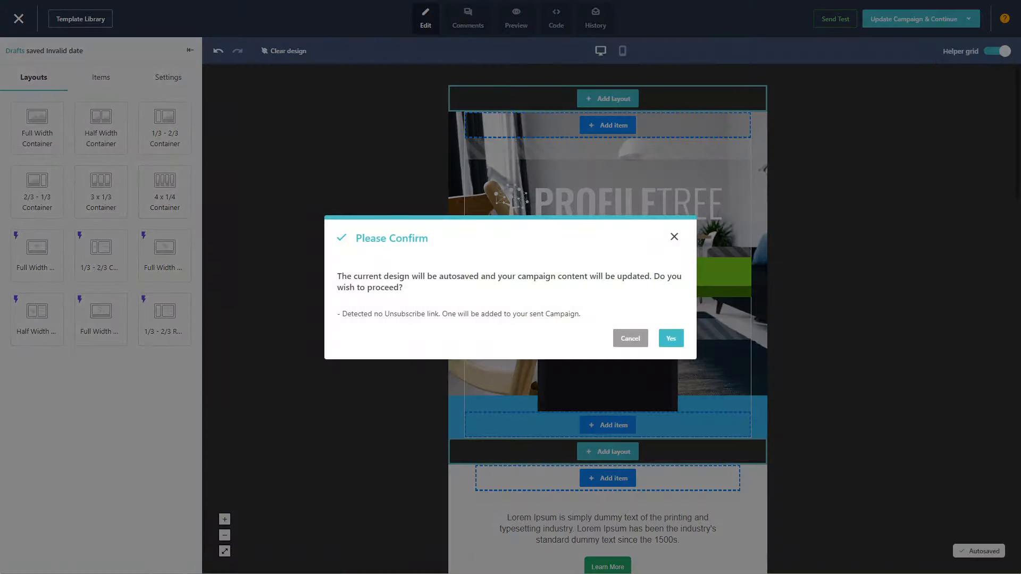
left_click(671, 338)
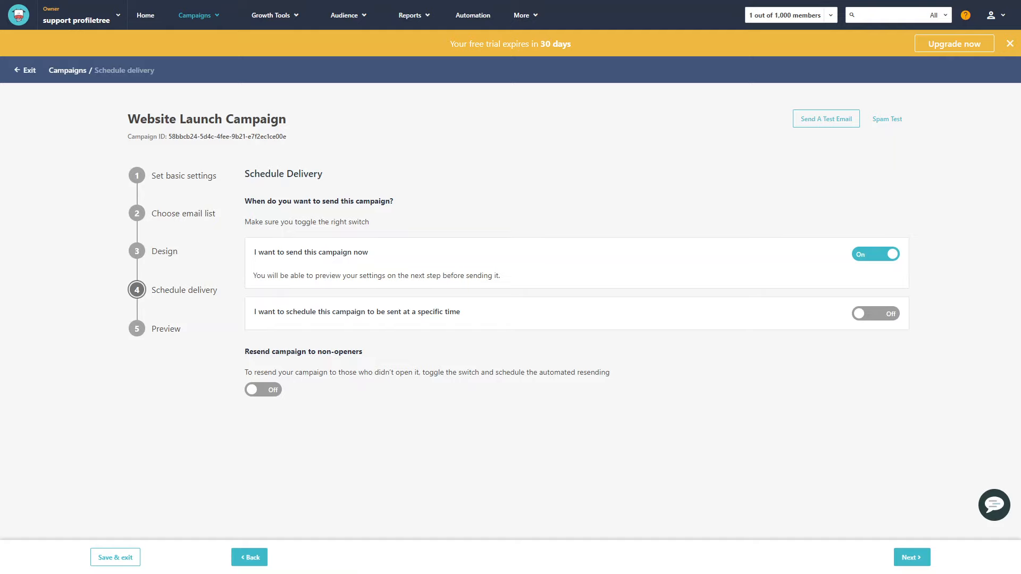
Choose to send the campaign at a specific time and set the delivery date to 13 September 2023
left_click(875, 314)
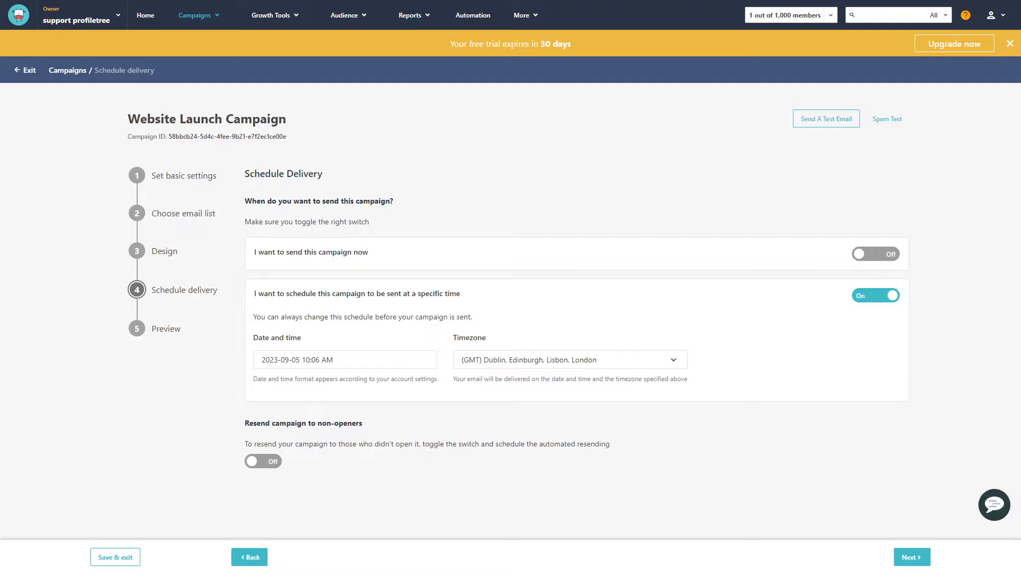
left_click(333, 360)
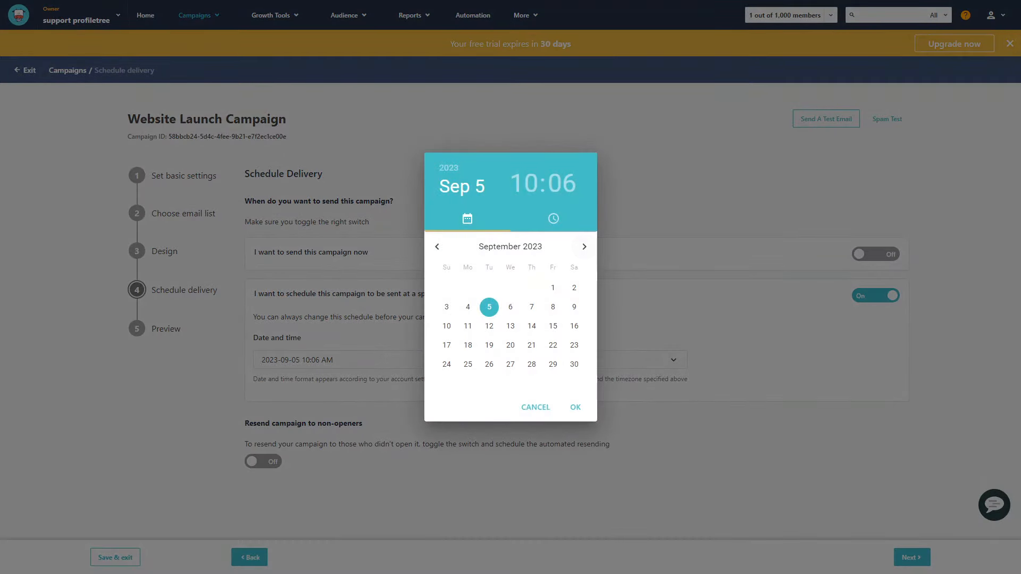
left_click(584, 246)
left_click(437, 246)
left_click(511, 326)
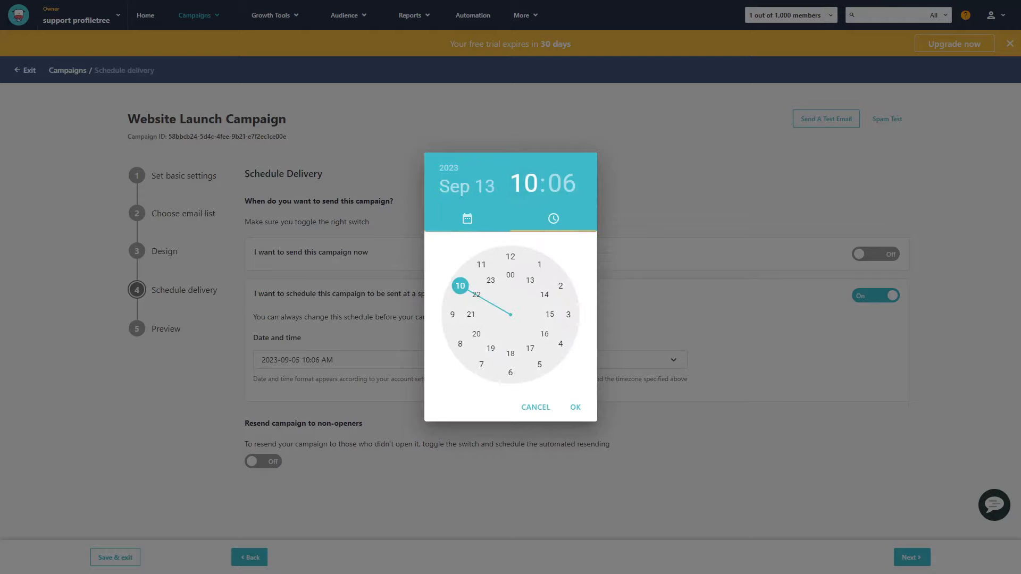
left_click(467, 219)
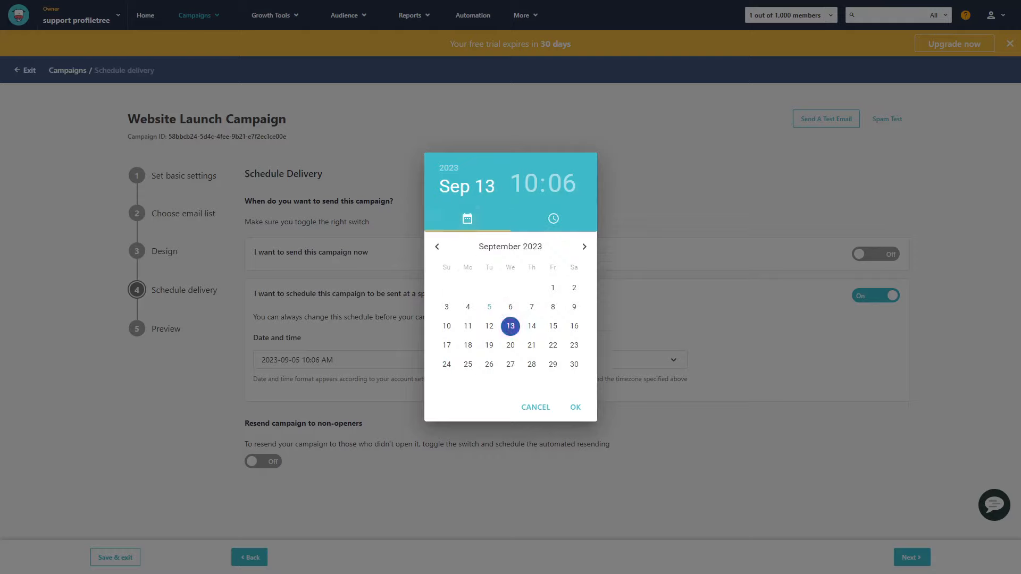
Set the delivery time to 12:30 PM and keep the timezone at (GMT) Dublin, Edinburgh, Lisbon, London
left_click(524, 184)
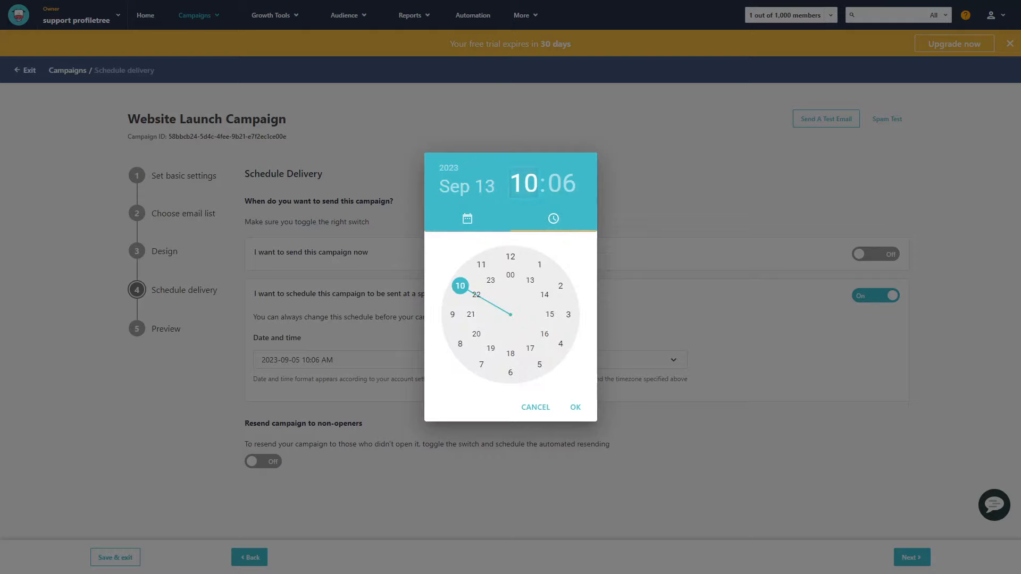
left_click(511, 256)
left_click(504, 372)
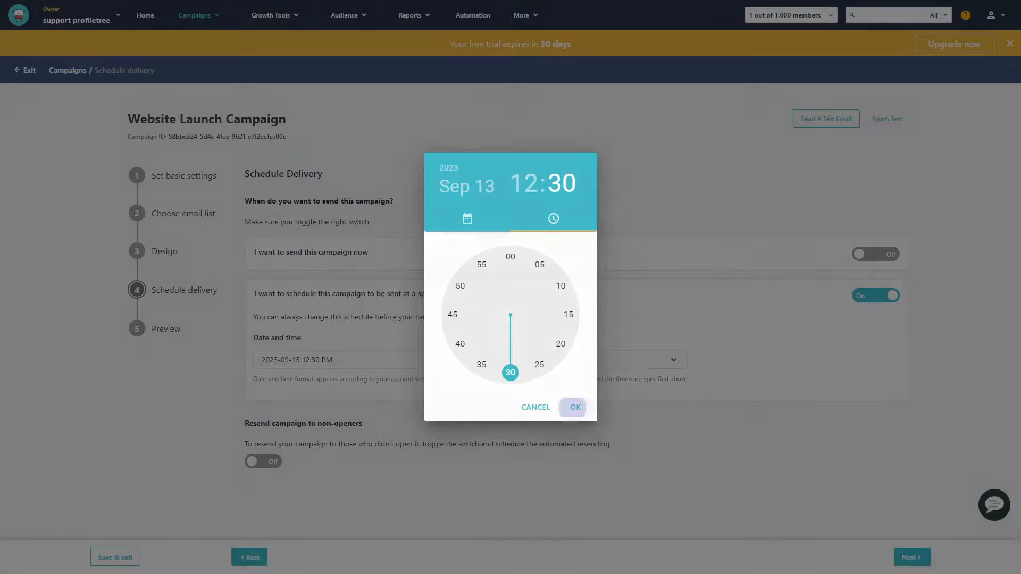
left_click(576, 407)
left_click(570, 360)
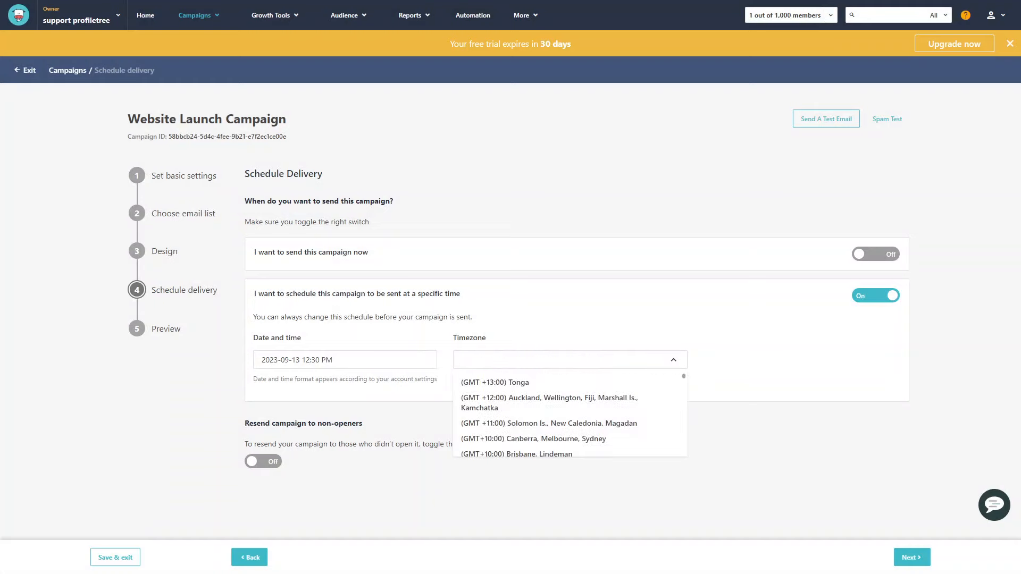
key("Escape")
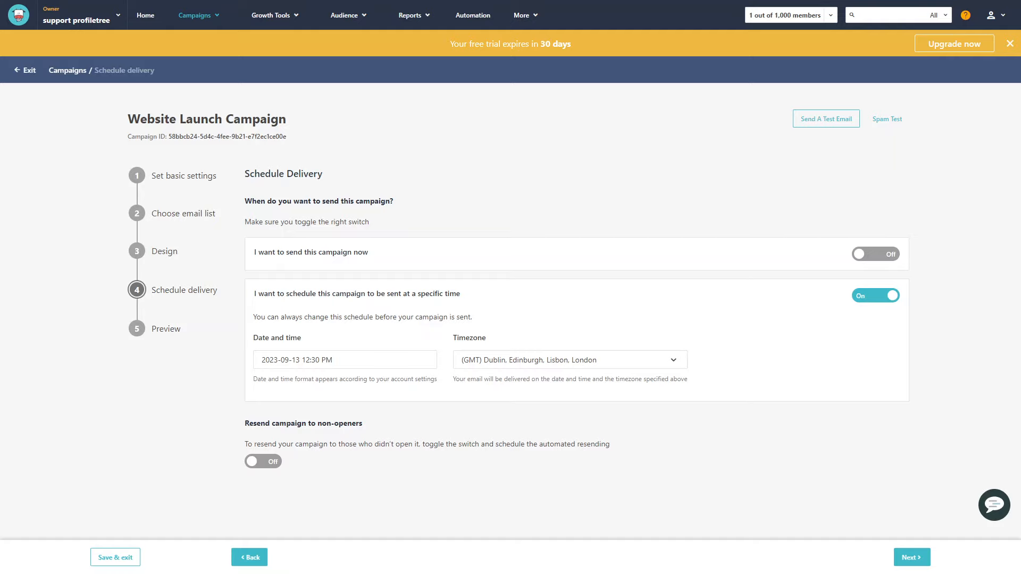
Turn on resending the campaign to non-openers and view its resend options
left_click(263, 462)
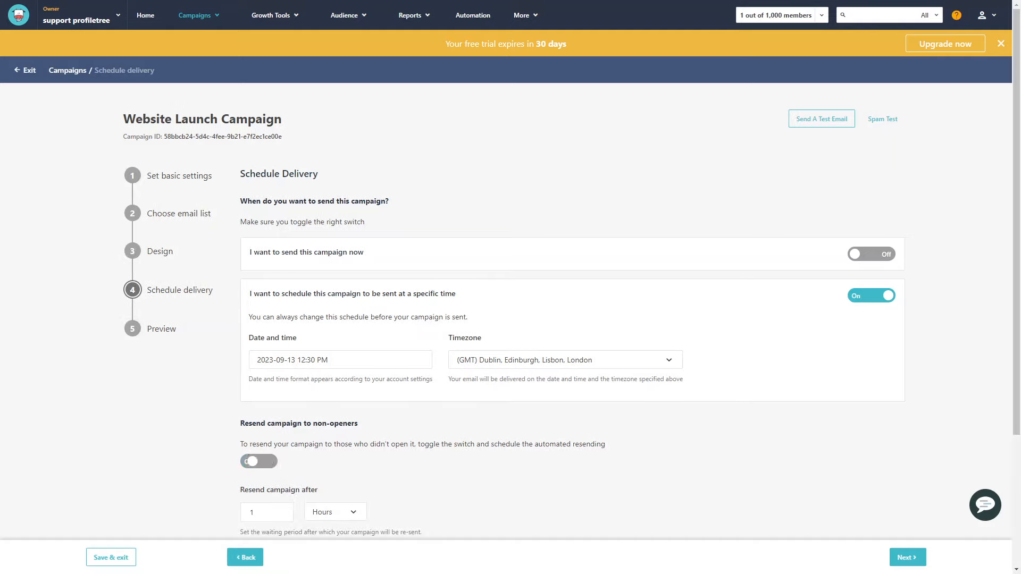
scroll(510, 319, "down", 3)
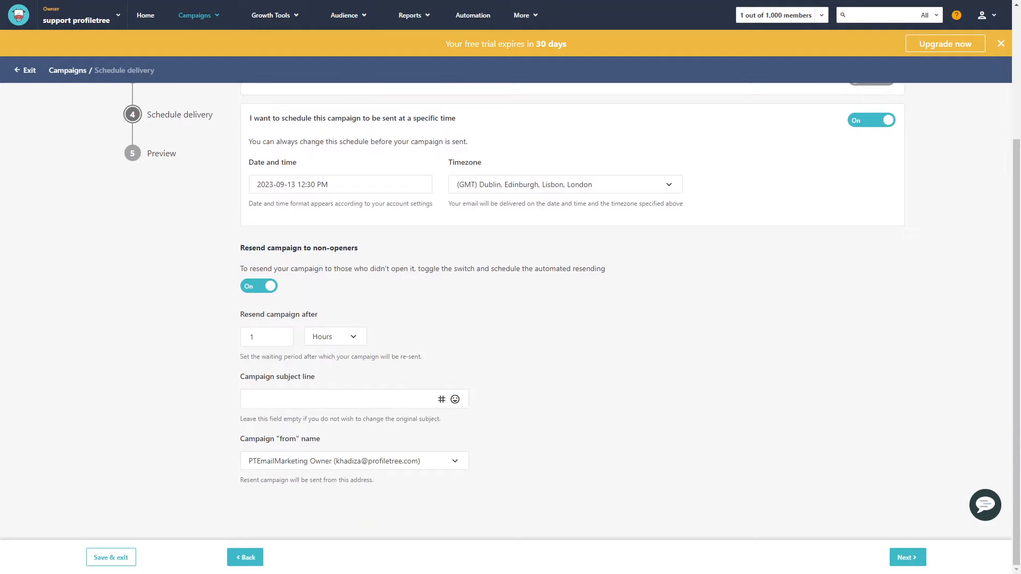
Set the campaign to be resent to non-openers after 1 day, check the delivery settings and continue to the preview
left_click(335, 336)
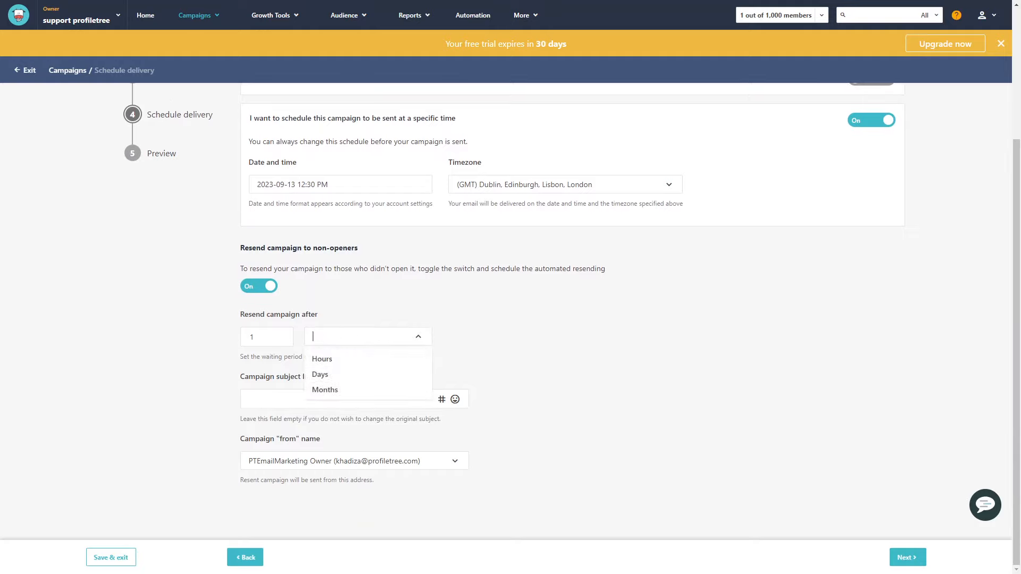
left_click(319, 374)
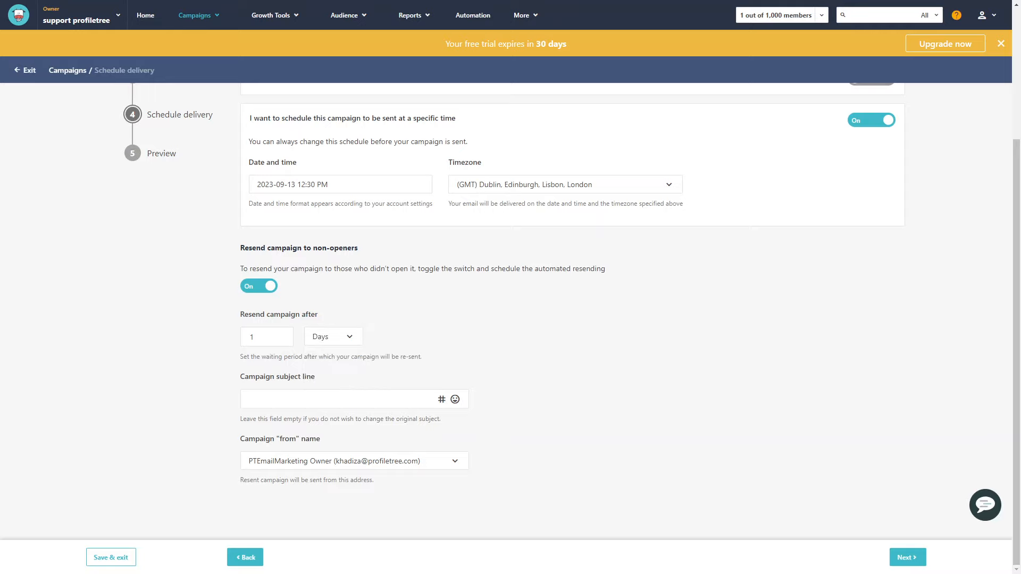
scroll(510, 319, "up", 2)
scroll(510, 319, "down", 2)
scroll(510, 319, "up", 3)
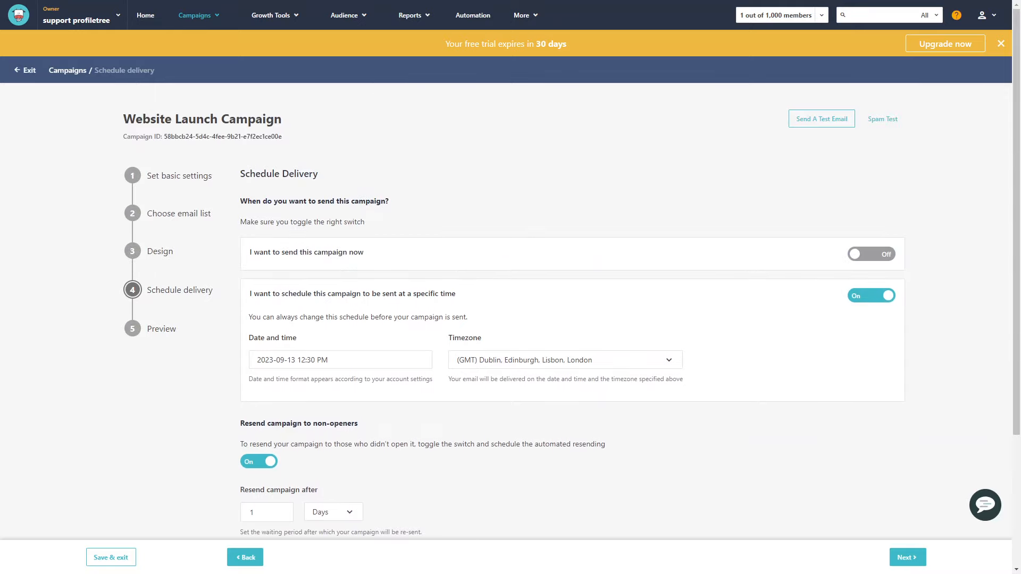
scroll(510, 319, "down", 3)
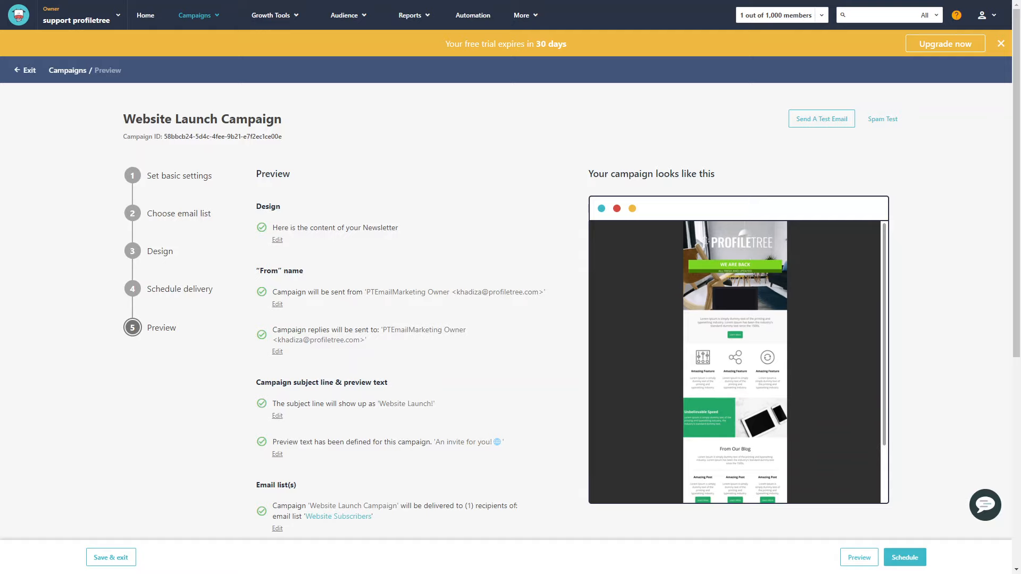
Review the campaign's preview summary and newsletter design, and schedule the campaign
scroll(564, 311, "down", 4)
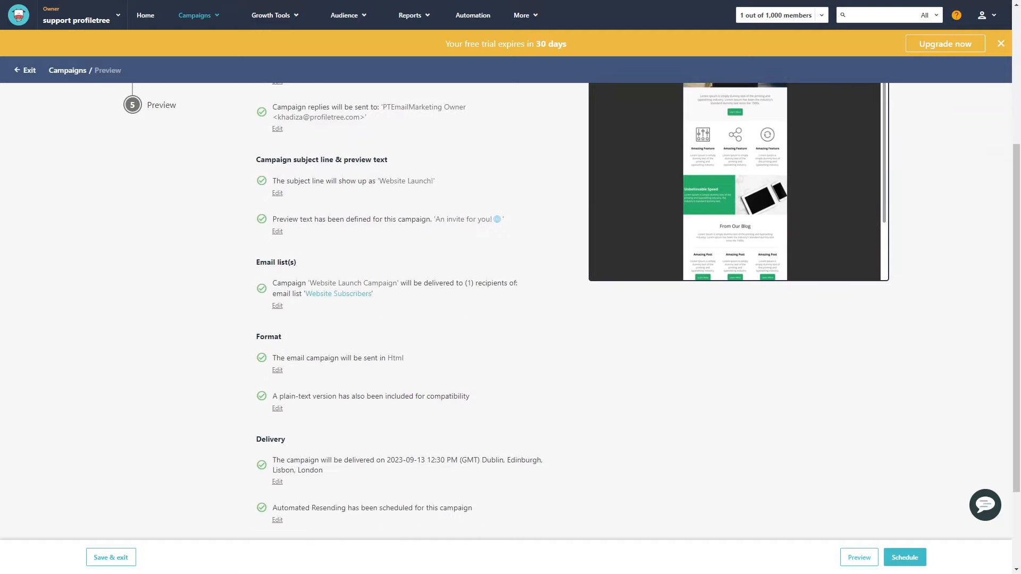
scroll(564, 311, "down", 2)
scroll(564, 312, "up", 6)
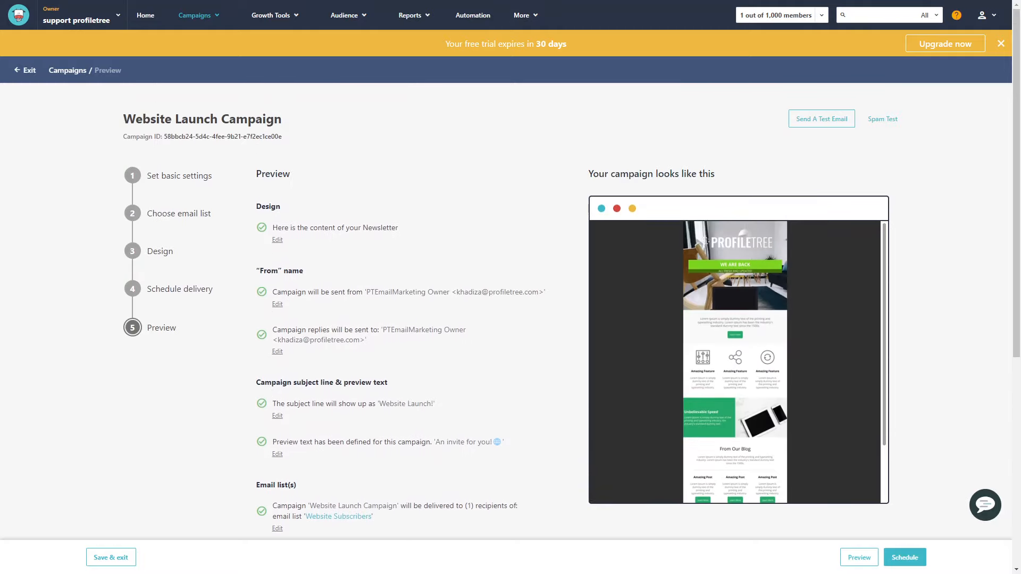
scroll(563, 311, "down", 4)
scroll(564, 312, "up", 2)
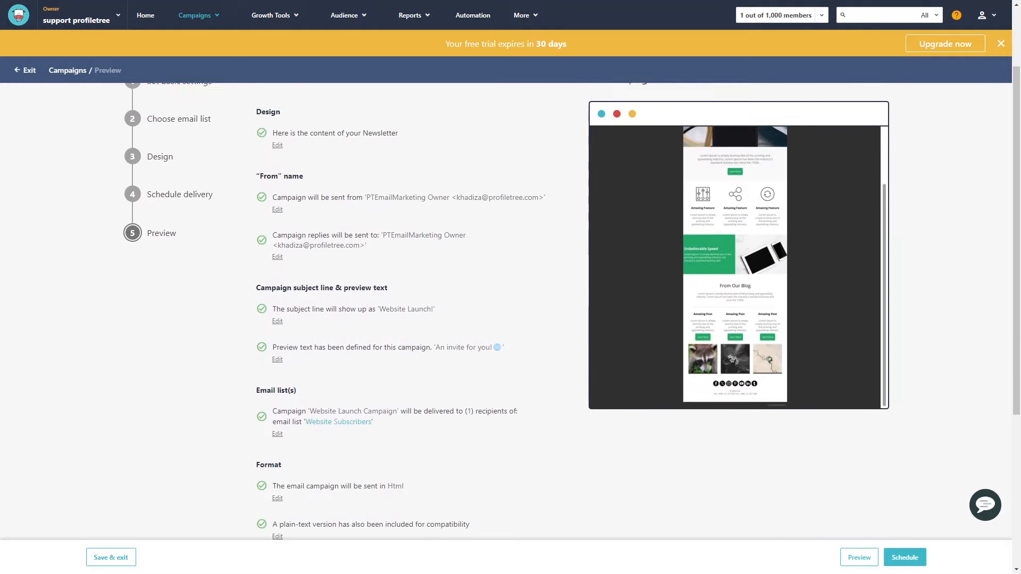
left_click(905, 557)
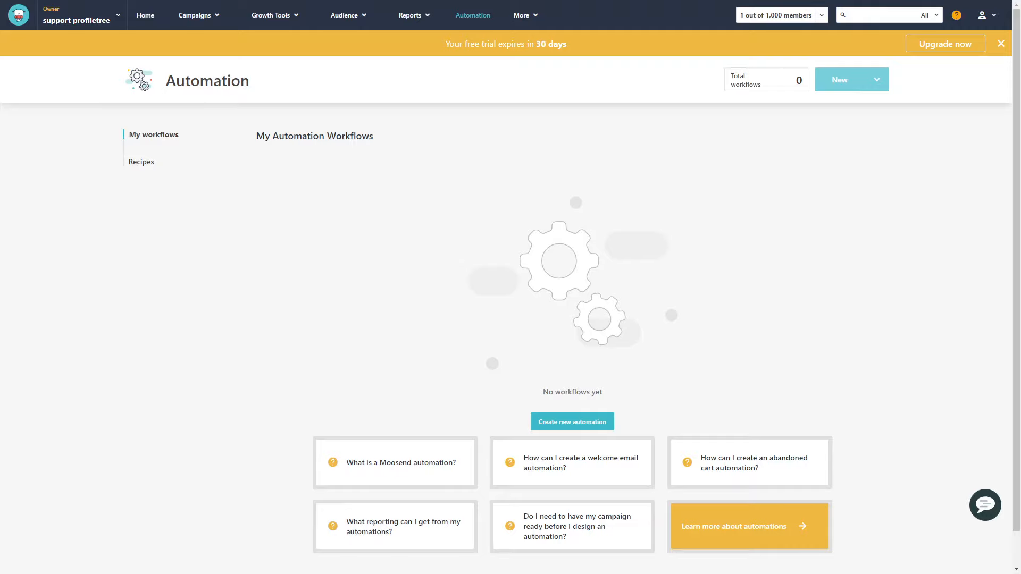
Look over the Automation page and create a new automation workflow
scroll(505, 319, "down", 1)
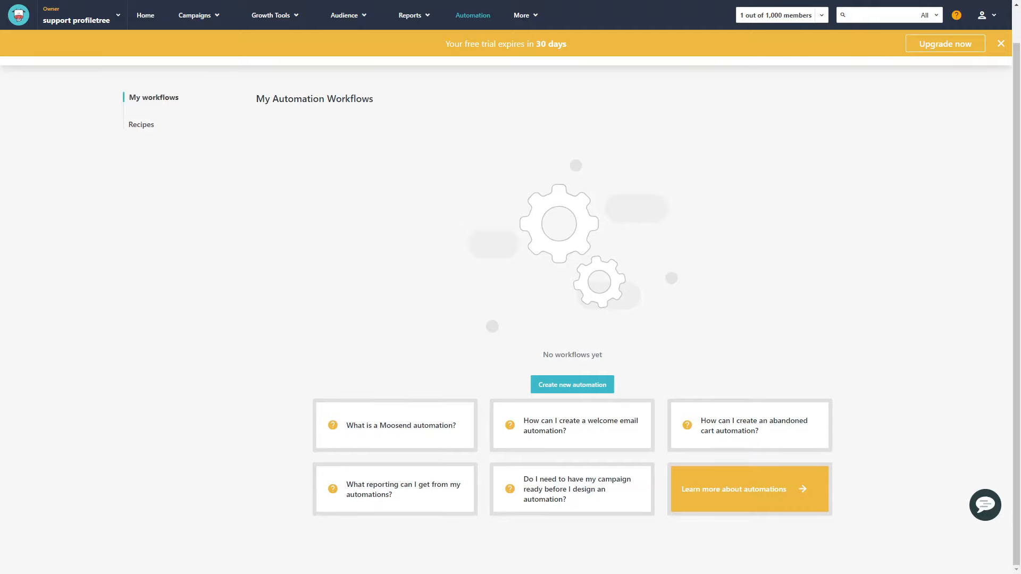
scroll(505, 319, "up", 1)
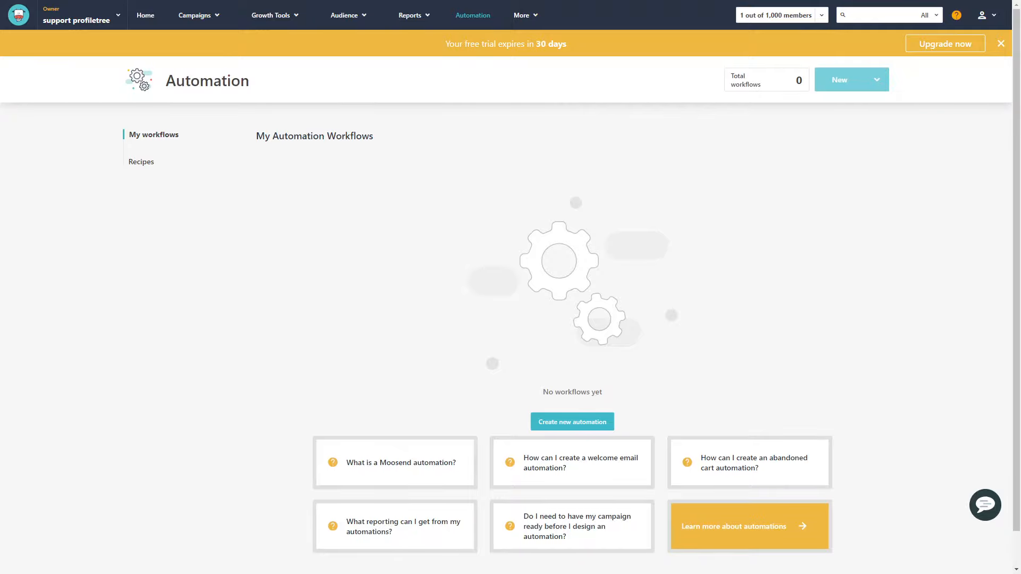
left_click(851, 79)
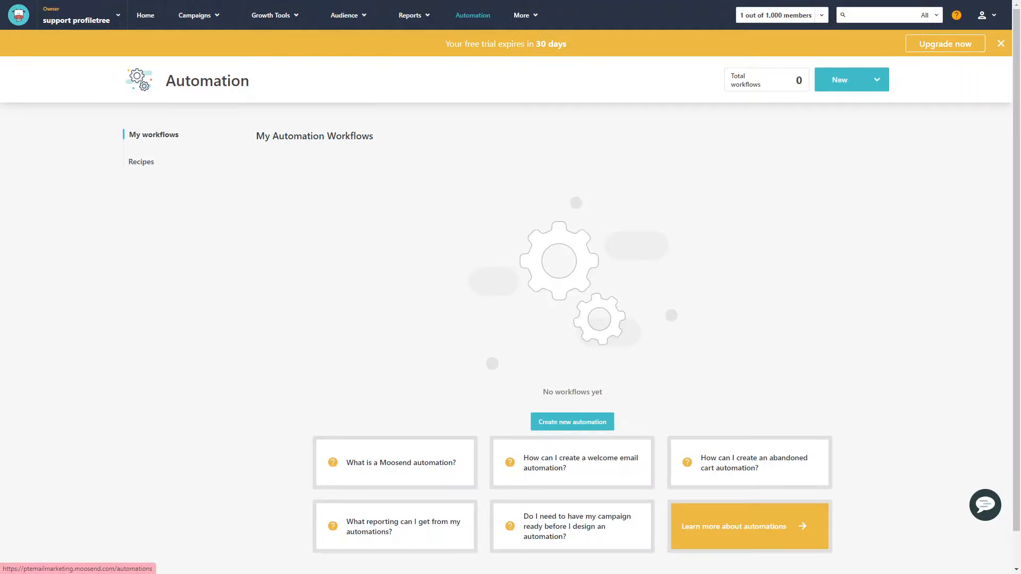
left_click(572, 422)
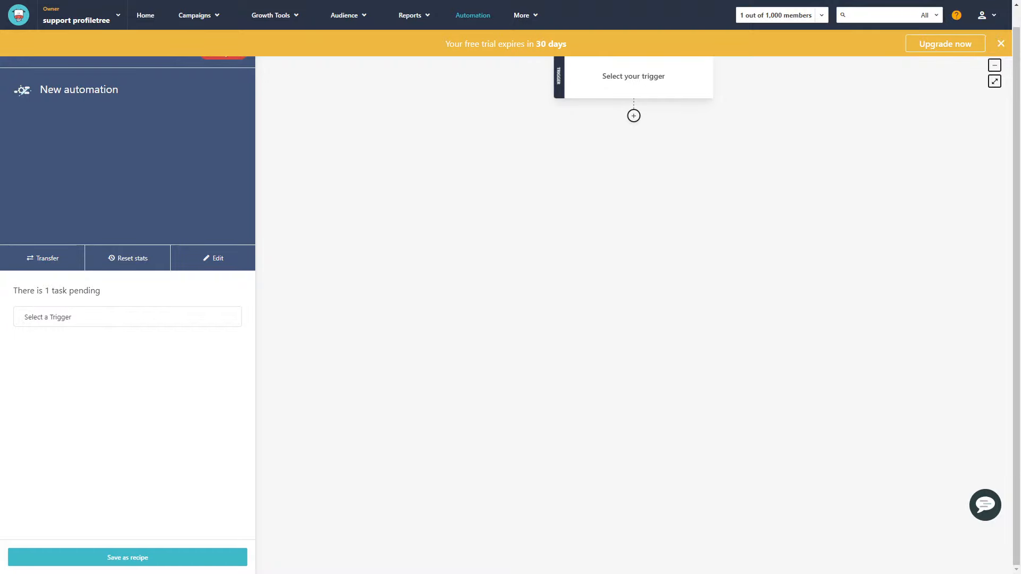
Set the automation's trigger to someone unsubscribing from a specific list, using the Website Subscribers list
left_click(633, 77)
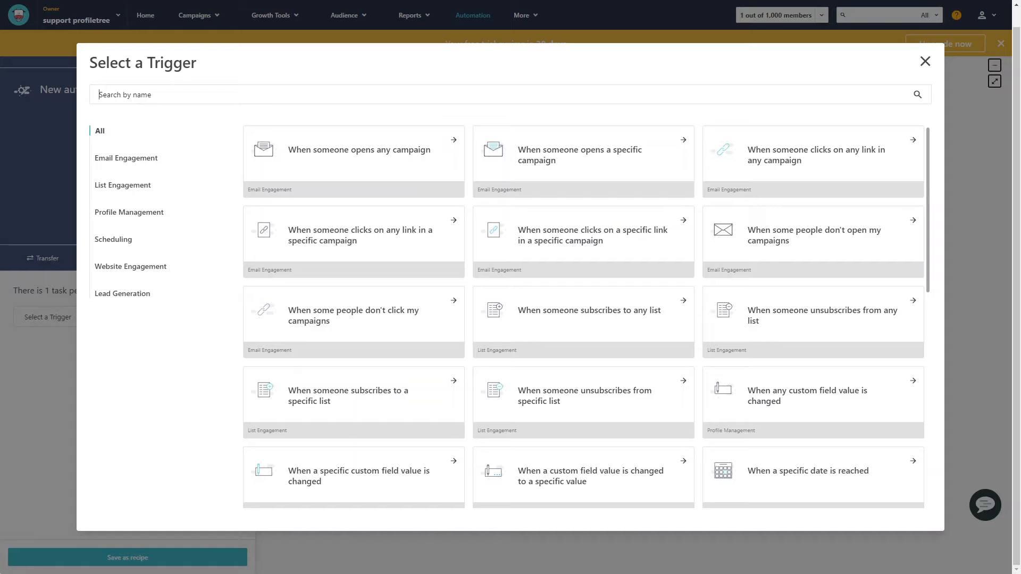
scroll(586, 316, "down", 1)
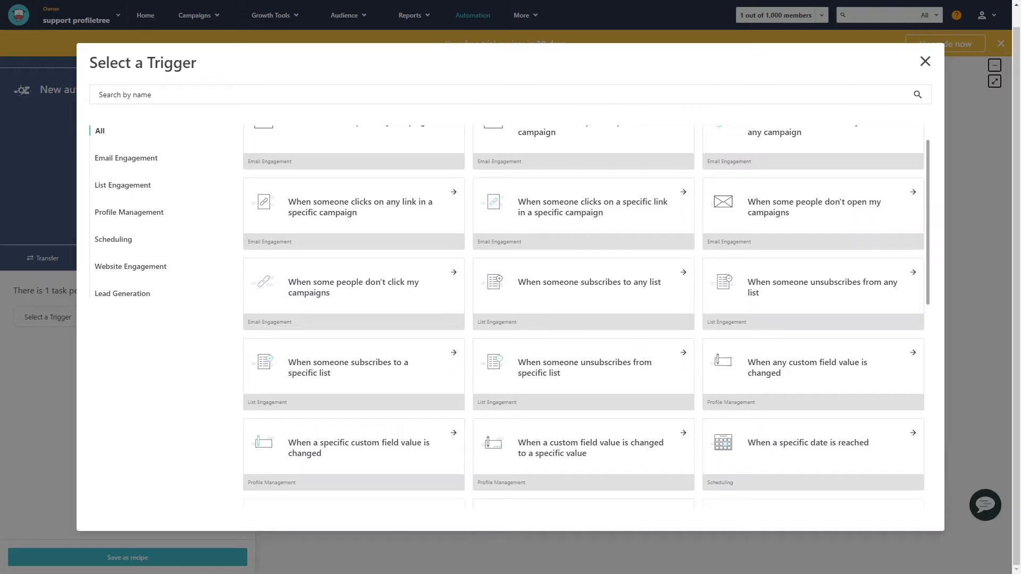
left_click(584, 368)
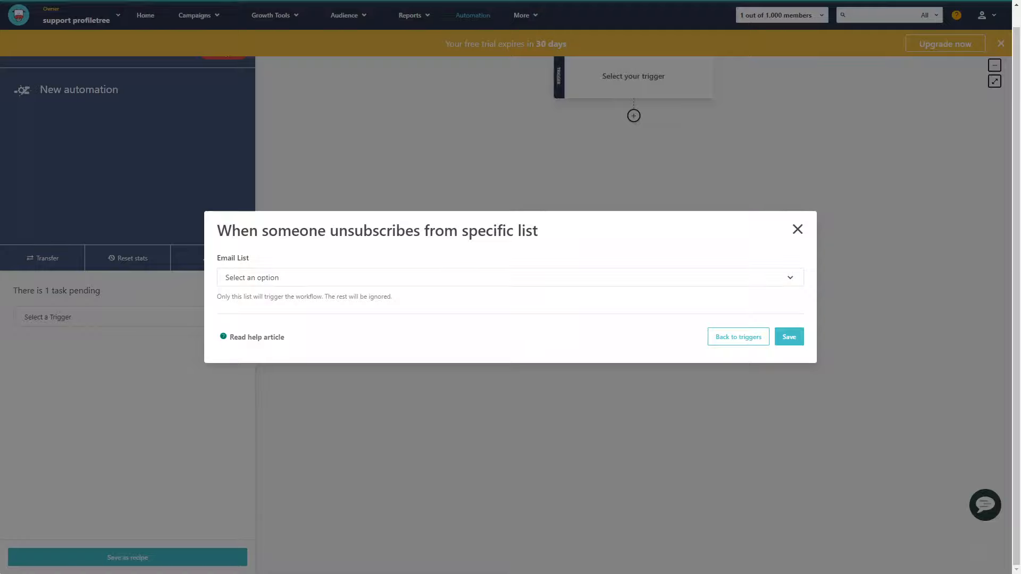
left_click(509, 278)
left_click(259, 300)
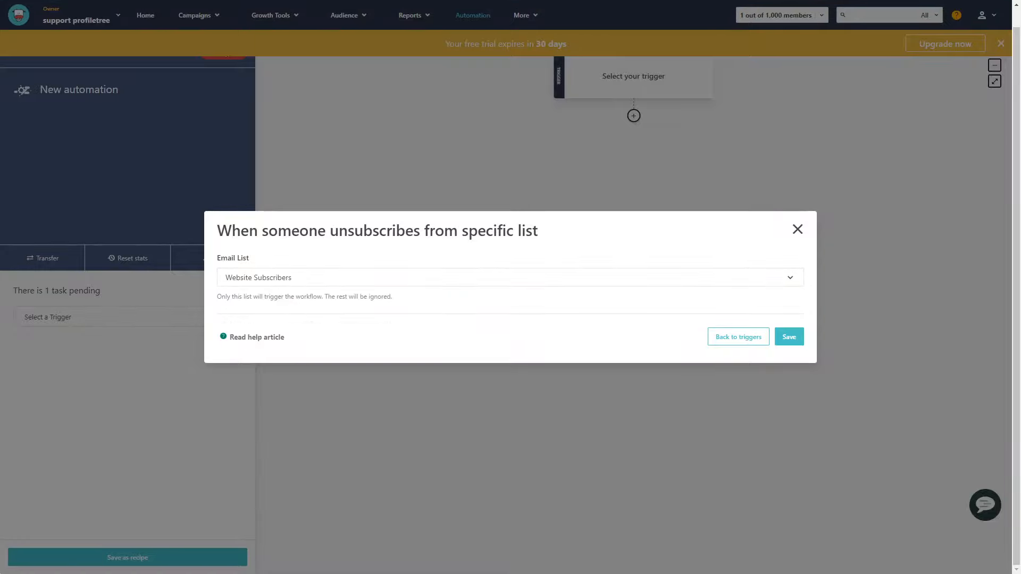
left_click(789, 337)
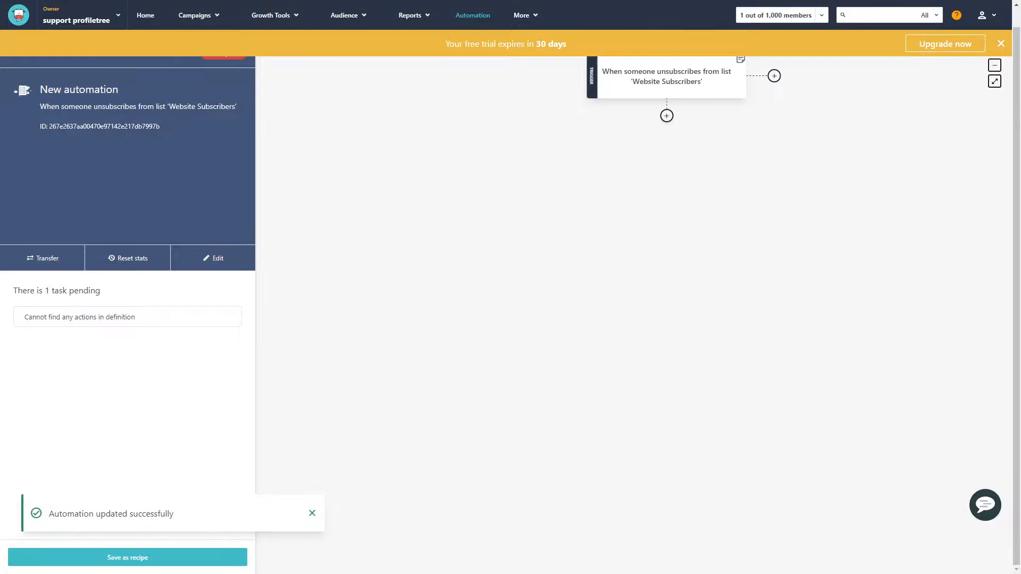
Add a "Then ping me" action below the trigger with the note "User has unsubscribed"
left_click(667, 115)
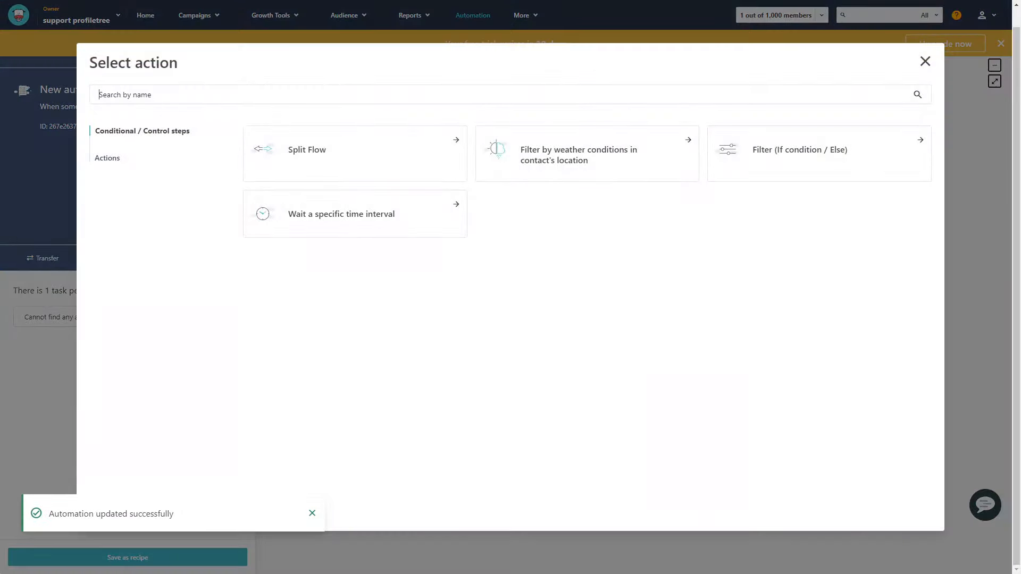
left_click(107, 158)
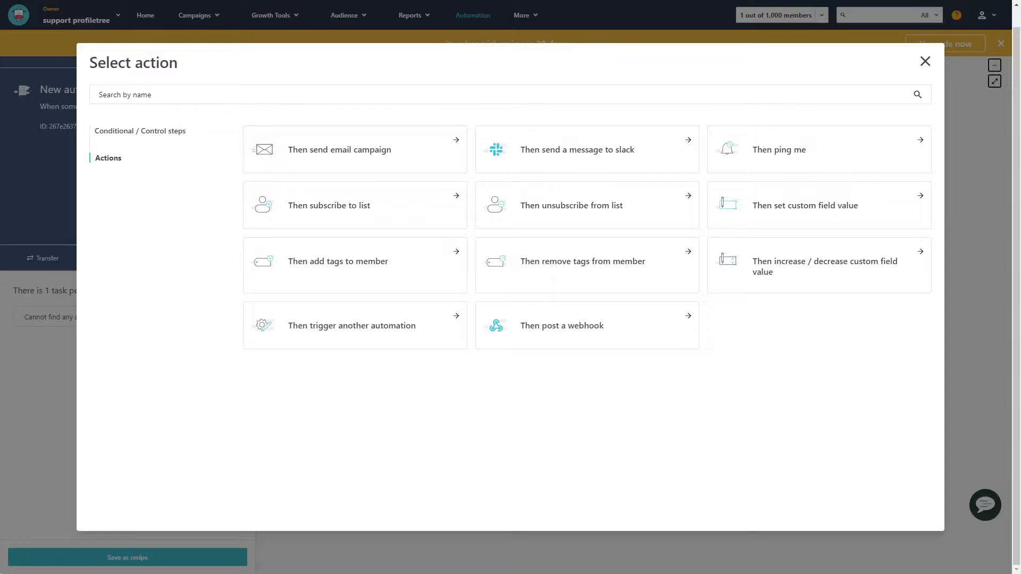
left_click(797, 150)
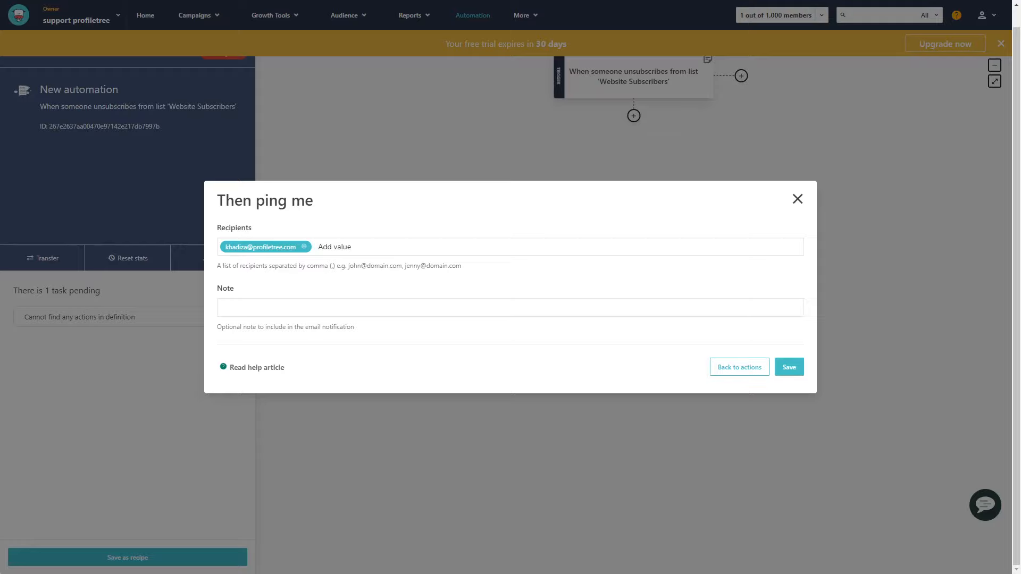
type("User has unsubscribed")
key("Return")
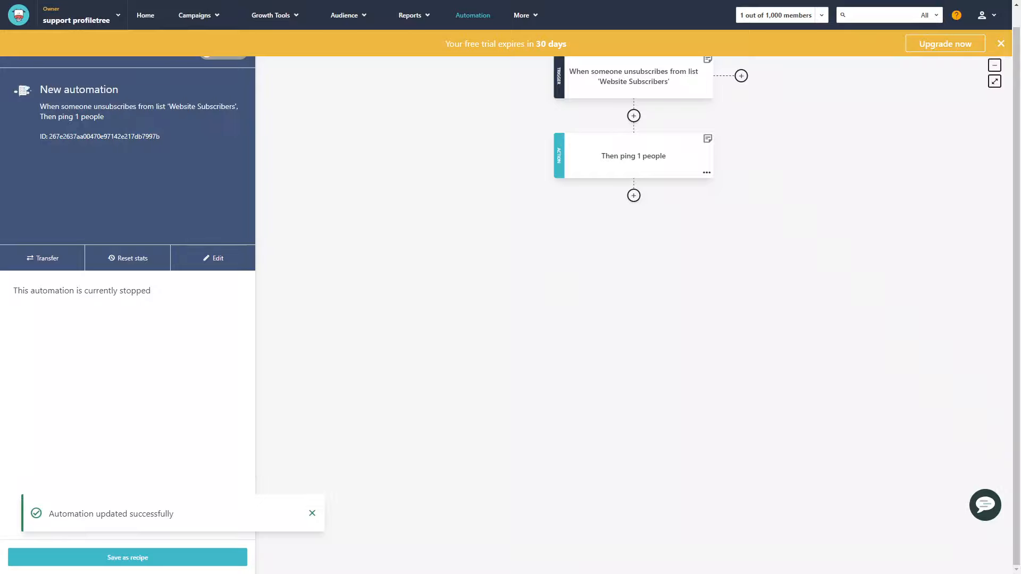
left_click(633, 195)
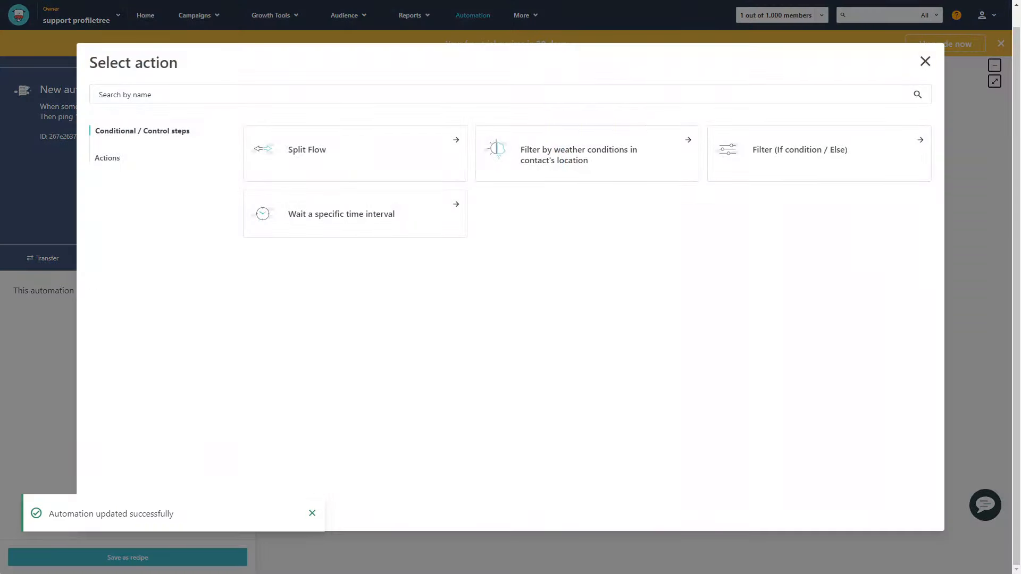
left_click(108, 158)
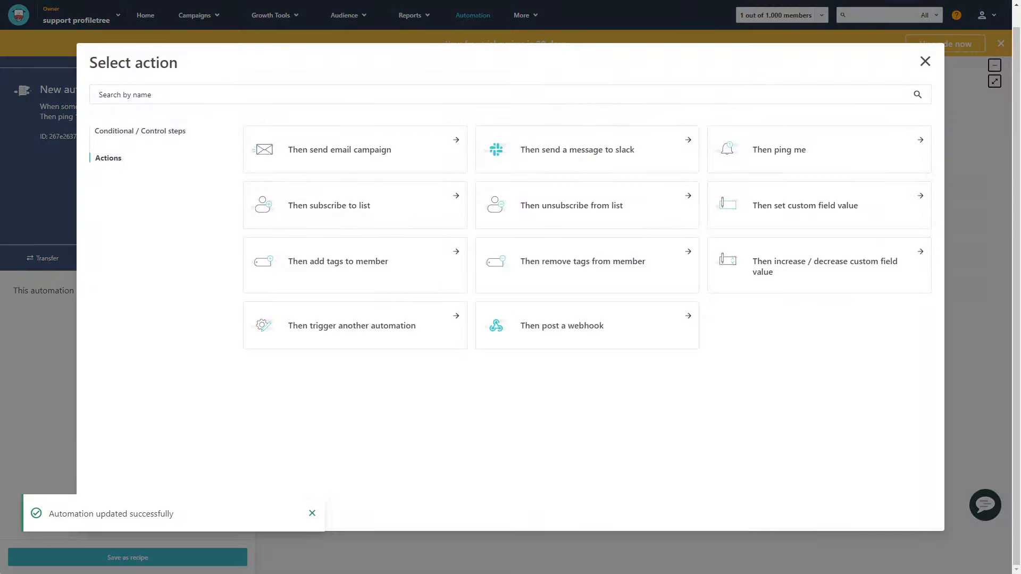
key("Escape")
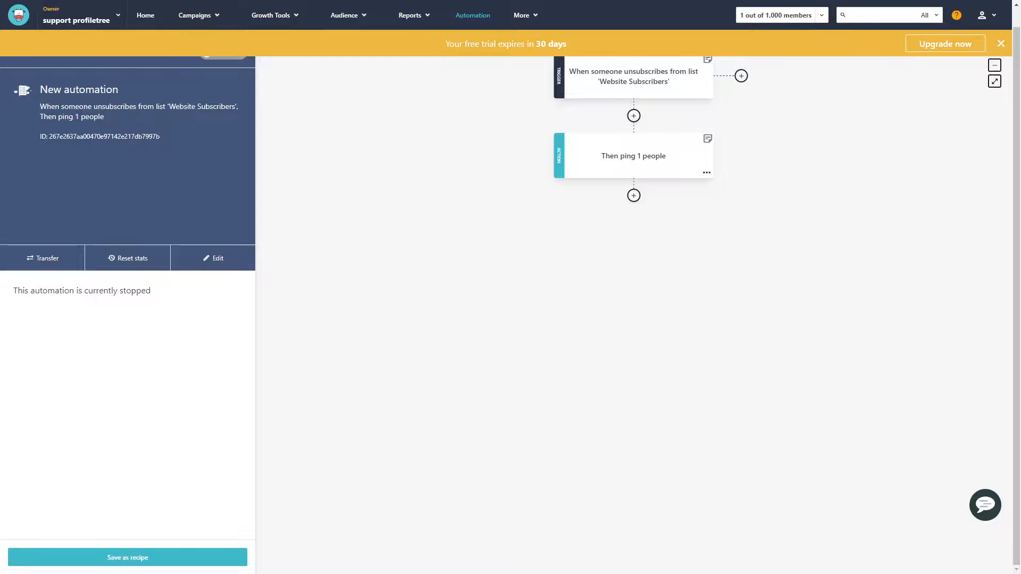
Save the workflow as a recipe named "Unsubscription Notification"
left_click(128, 557)
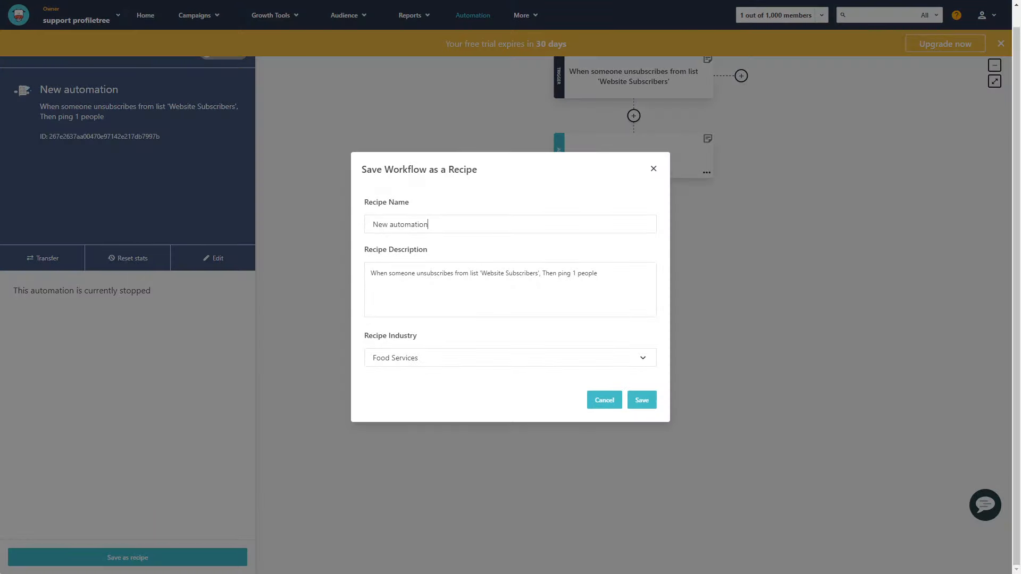
key("ctrl+shift+Left")
key("ctrl+shift+Left")
type("Unsubscriptop")
key("BackSpace")
key("BackSpace")
type("ion Notifictaion")
right_click(405, 226)
key("Escape")
right_click(437, 225)
left_click(467, 229)
type("Un")
key("Delete")
type("s")
key("Return")
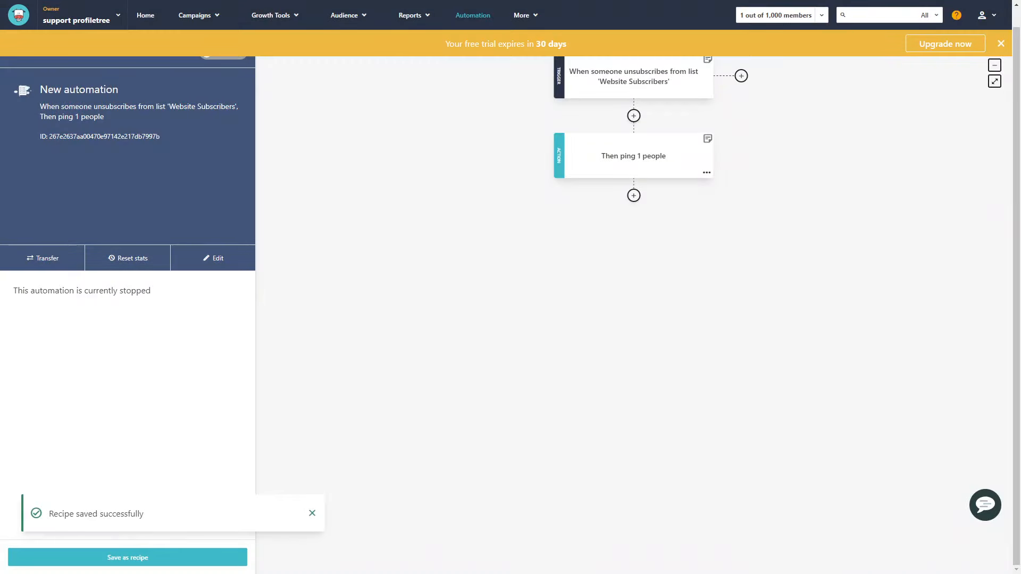
Return to the list of automation workflows and switch the new automation to active
left_click(473, 16)
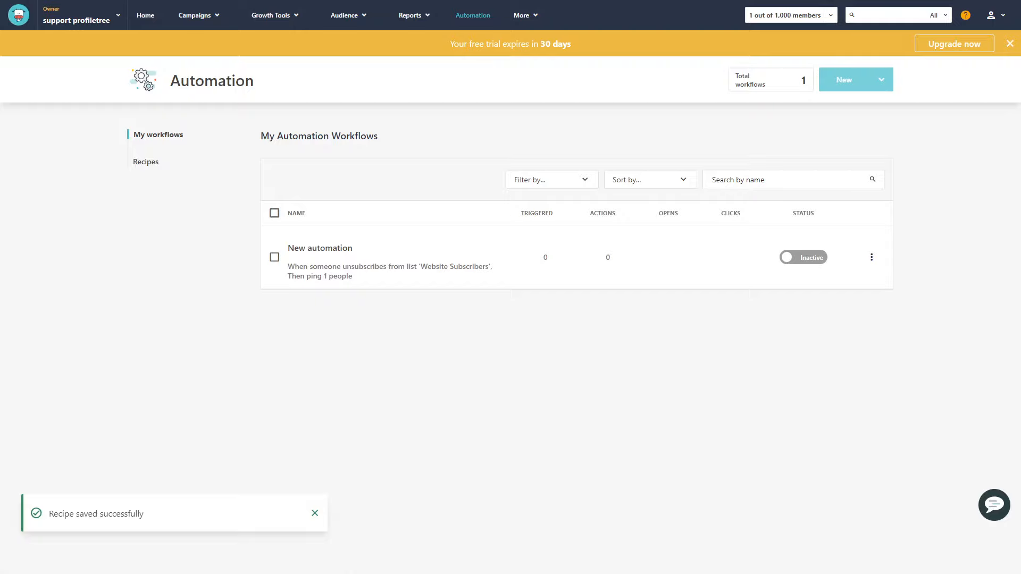
left_click(803, 257)
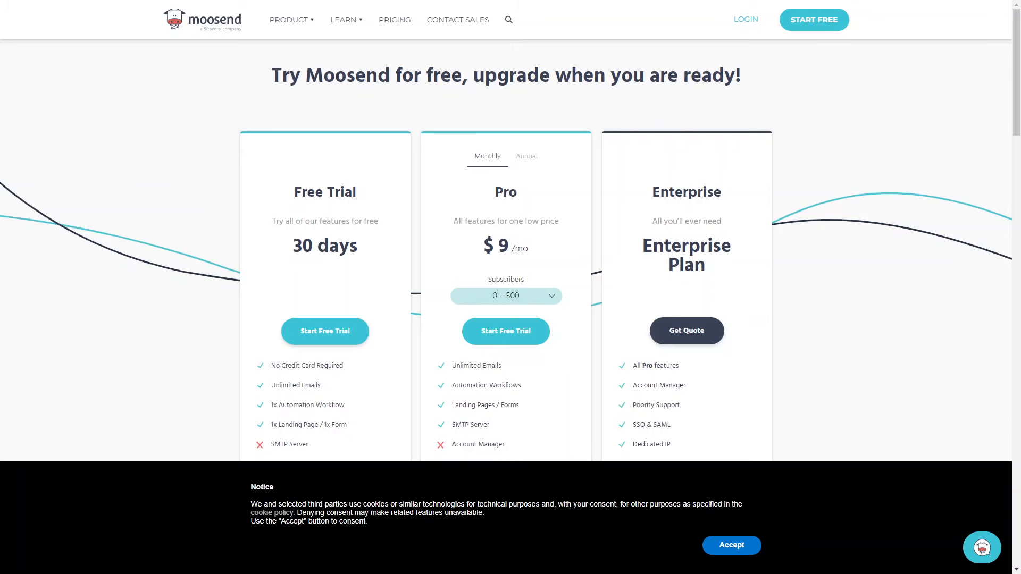
Review the plans on Moosend's pricing page and compare the Pro plan's annual and monthly billing
scroll(506, 245, "down", 3)
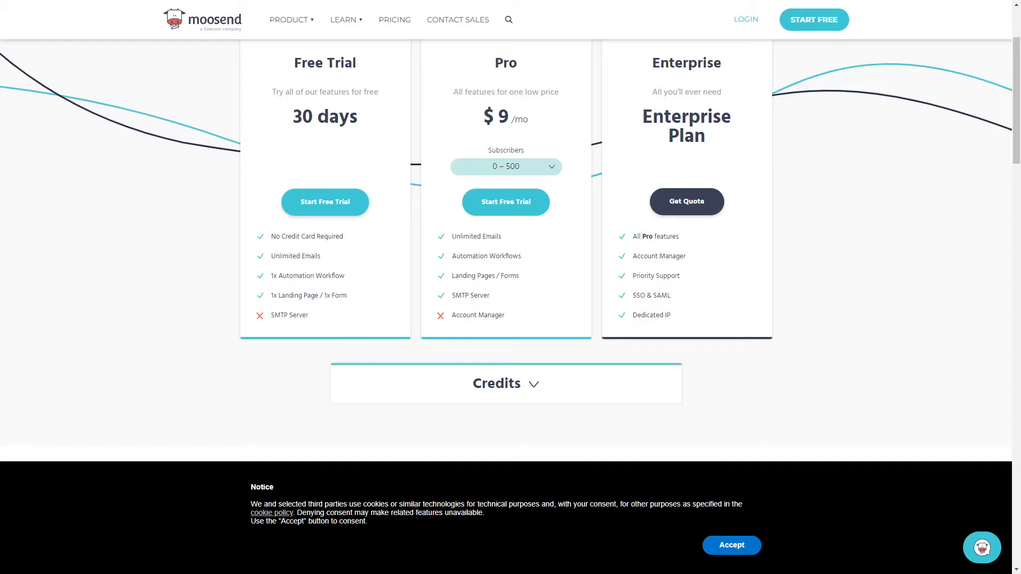
scroll(506, 249, "up", 2)
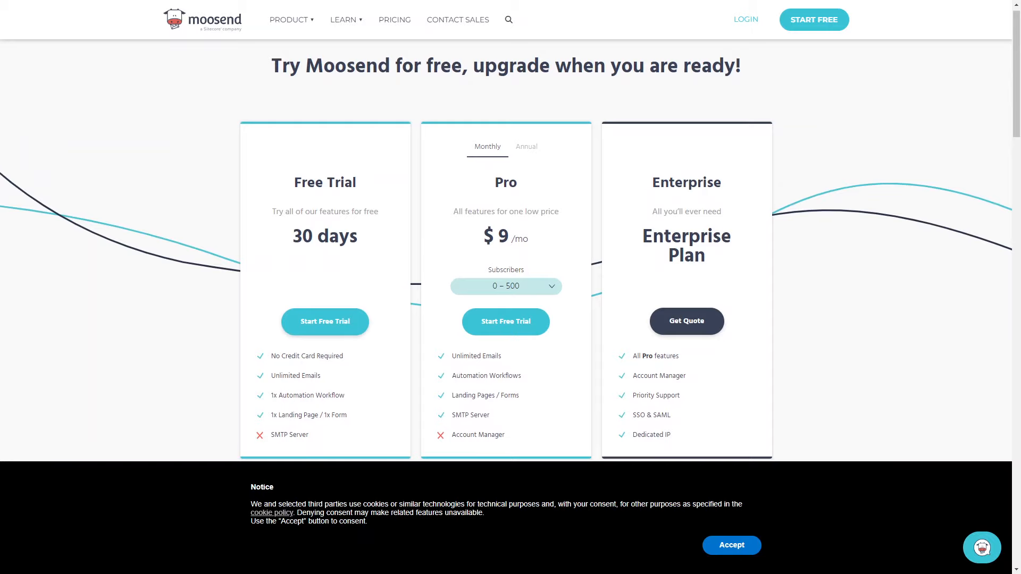
left_click(526, 147)
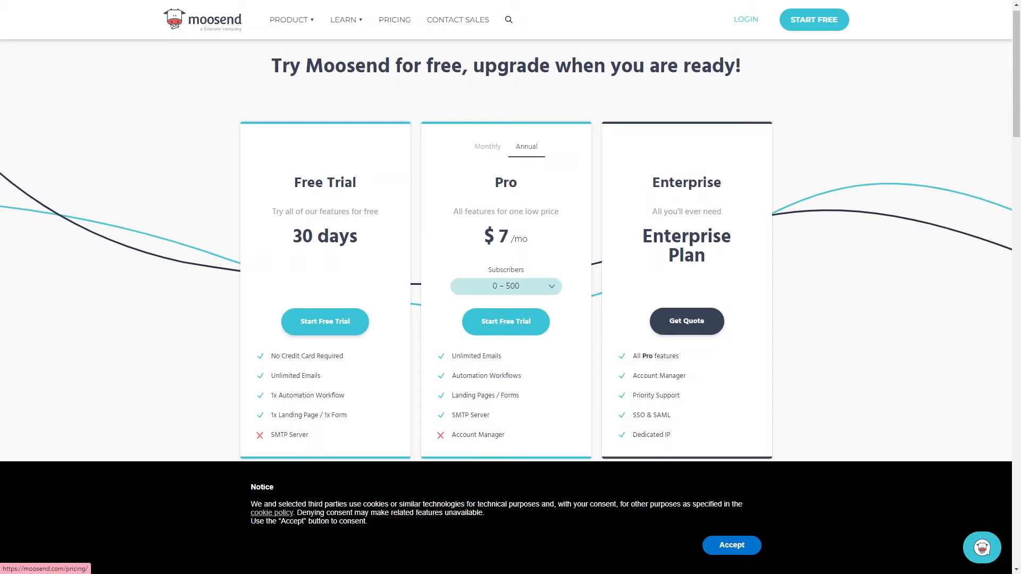
left_click(487, 146)
Check the Pro plan's monthly price for 800,001 – 1,000,000 subscribers and for 2,001 – 3,000 subscribers
scroll(487, 146, "down", 1)
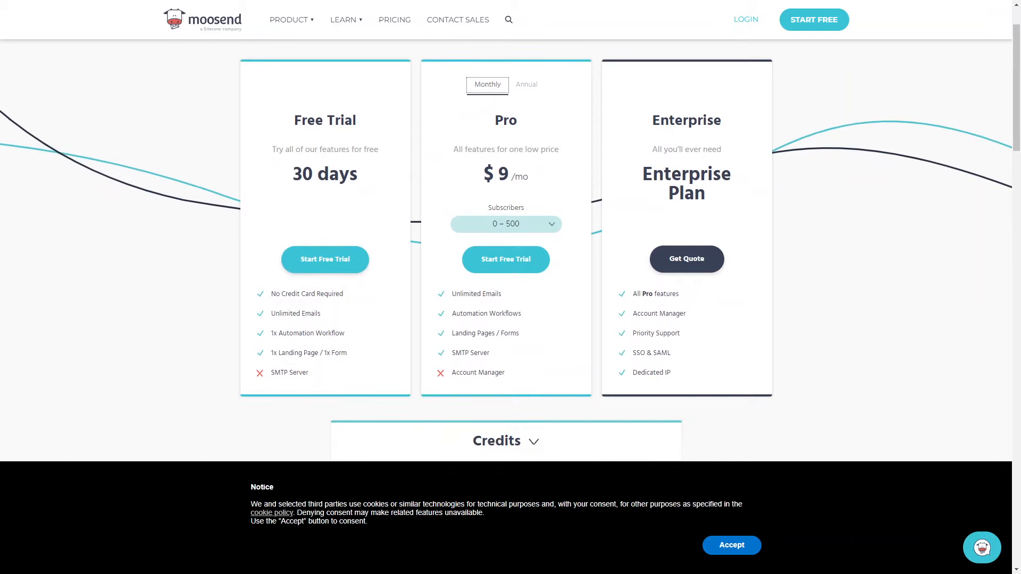
left_click(505, 224)
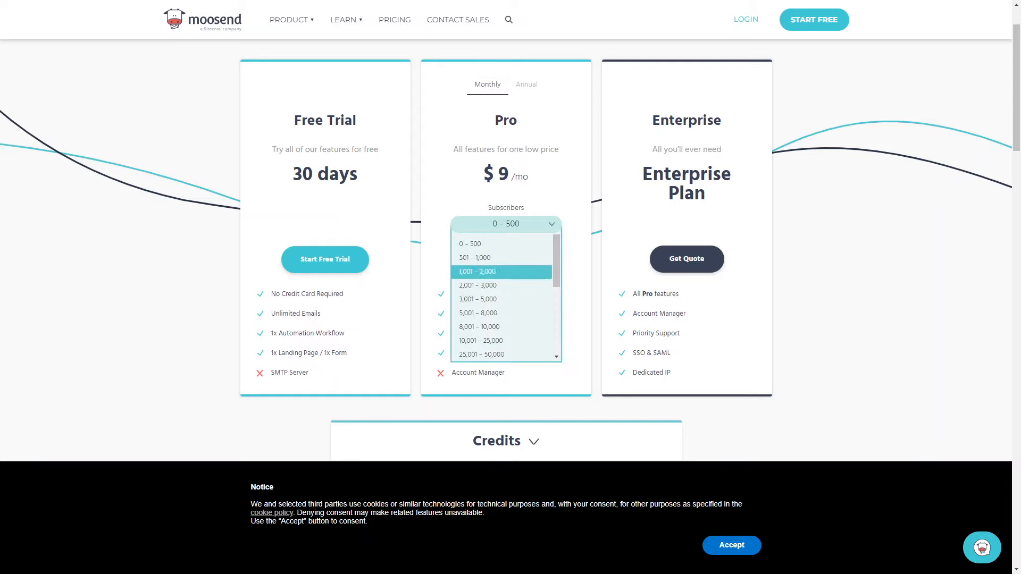
scroll(506, 299, "down", 3)
left_click(487, 350)
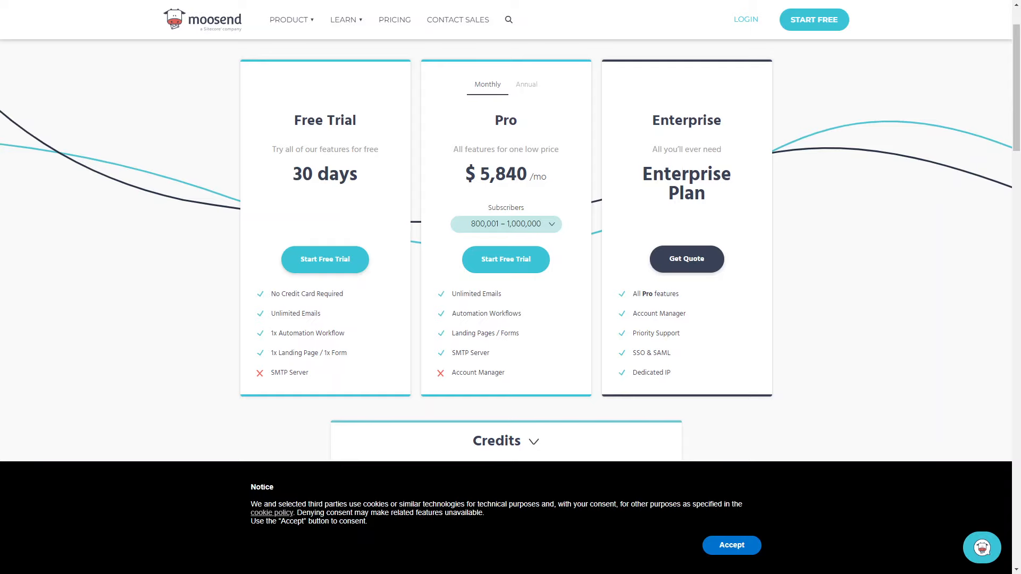
left_click(506, 224)
scroll(506, 298, "up", 5)
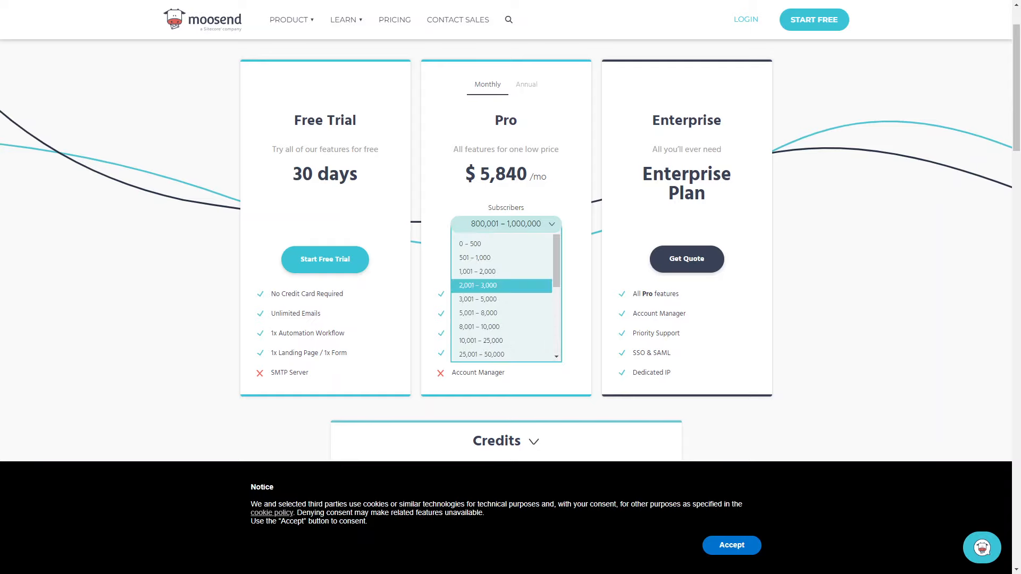
left_click(487, 286)
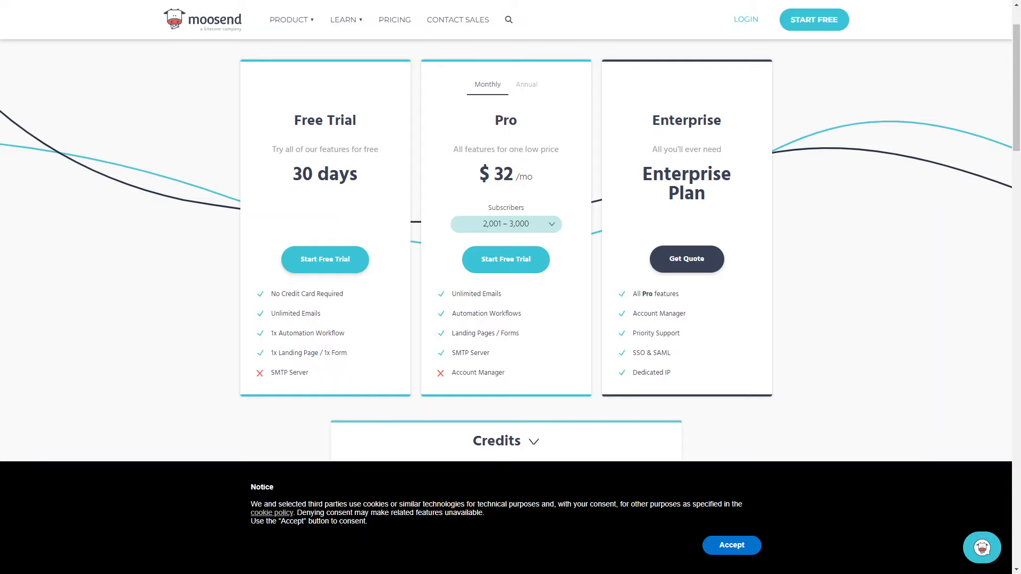
Check the Pro plan's monthly price for 600,001 – 700,000 subscribers and for 50,001 – 75,000 subscribers
left_click(506, 225)
scroll(506, 313, "down", 3)
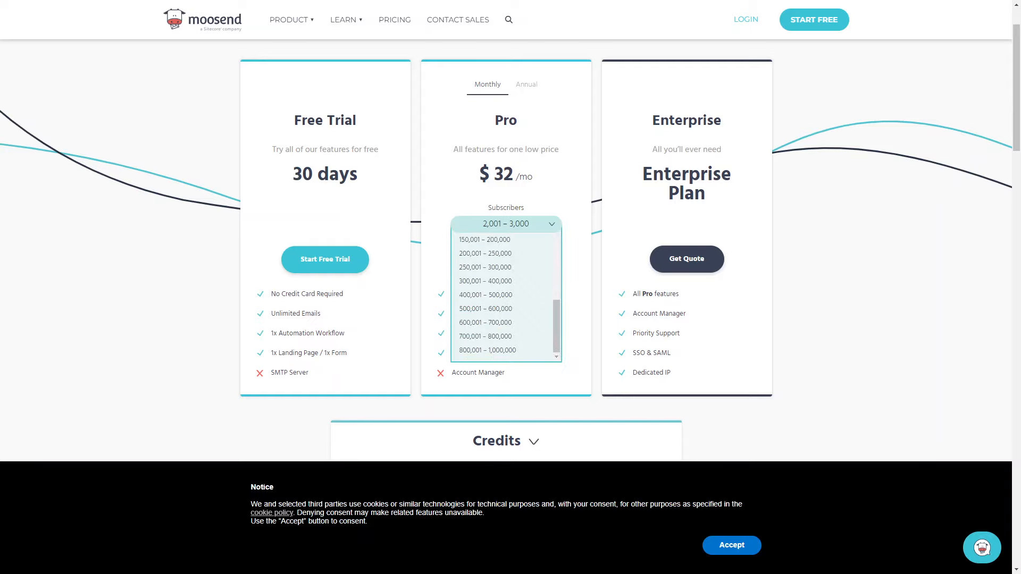
left_click(486, 322)
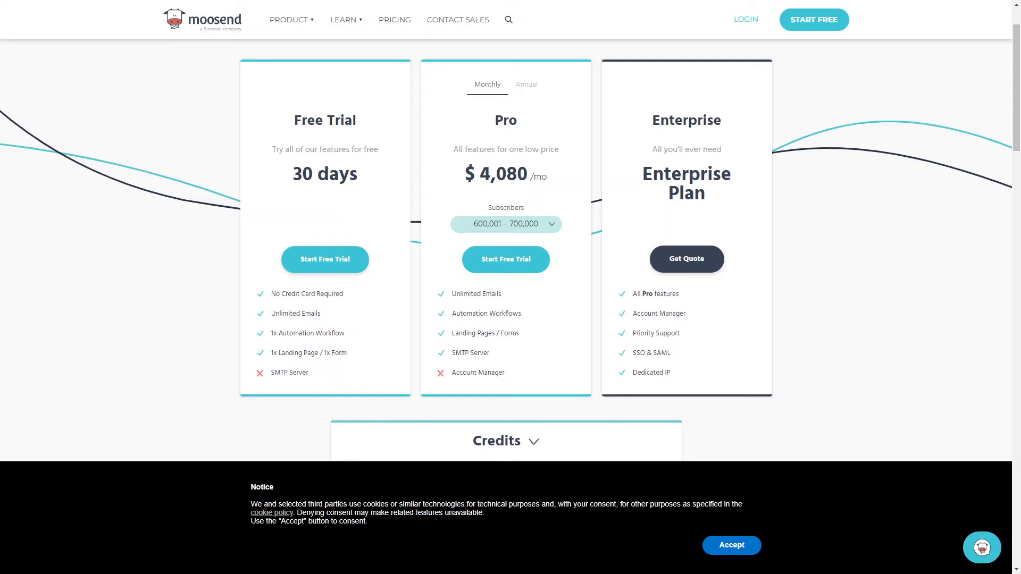
left_click(505, 225)
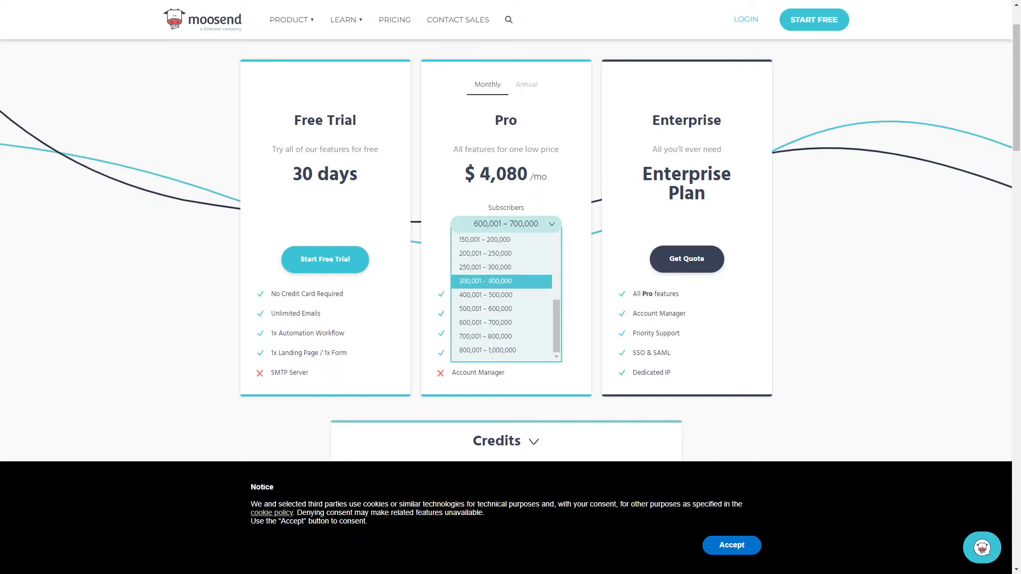
scroll(503, 280, "up", 2)
left_click(503, 277)
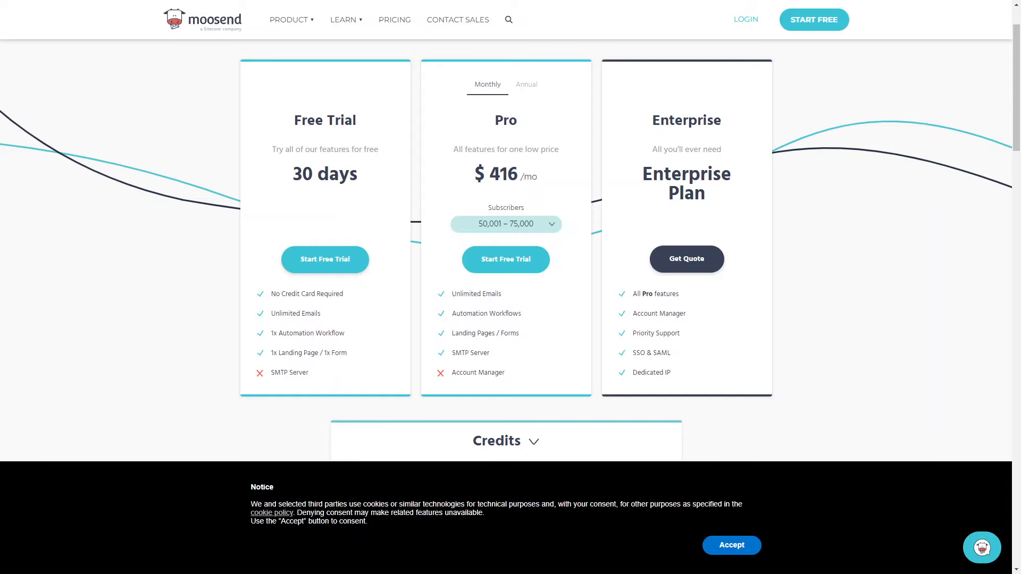